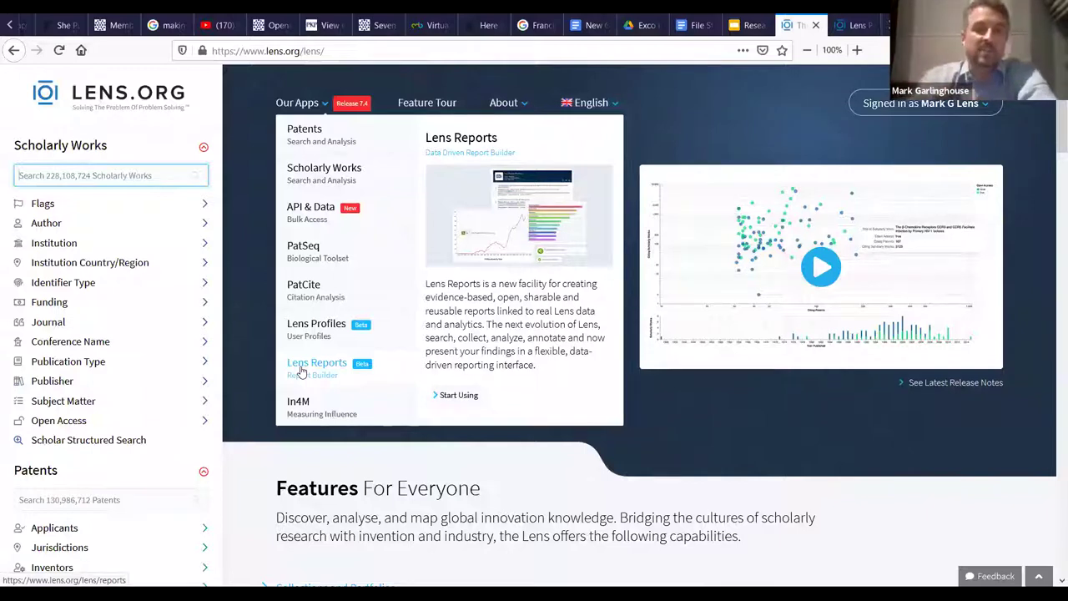
Open the Lens Reports page and look over its introduction and the featured example reports.
click(302, 371)
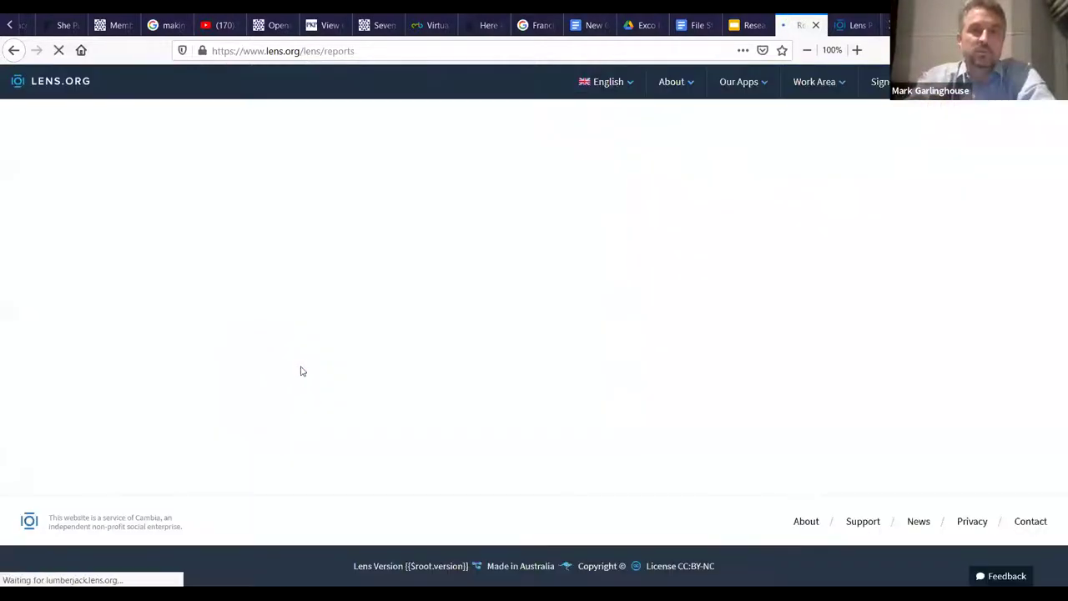
scroll(361, 384, down, 1)
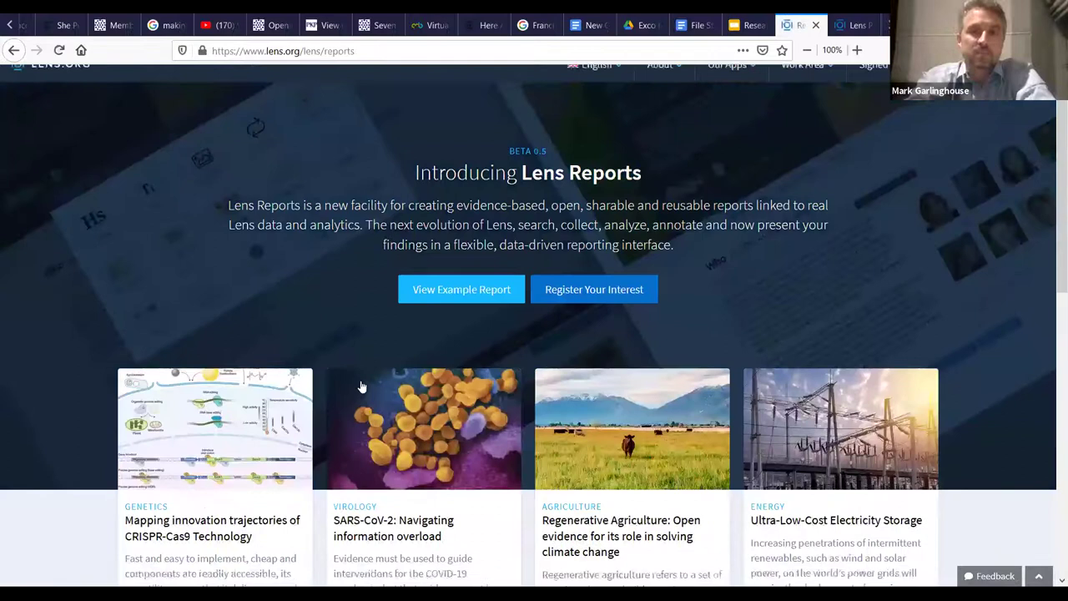
scroll(361, 387, down, 1)
scroll(50, 323, down, 2)
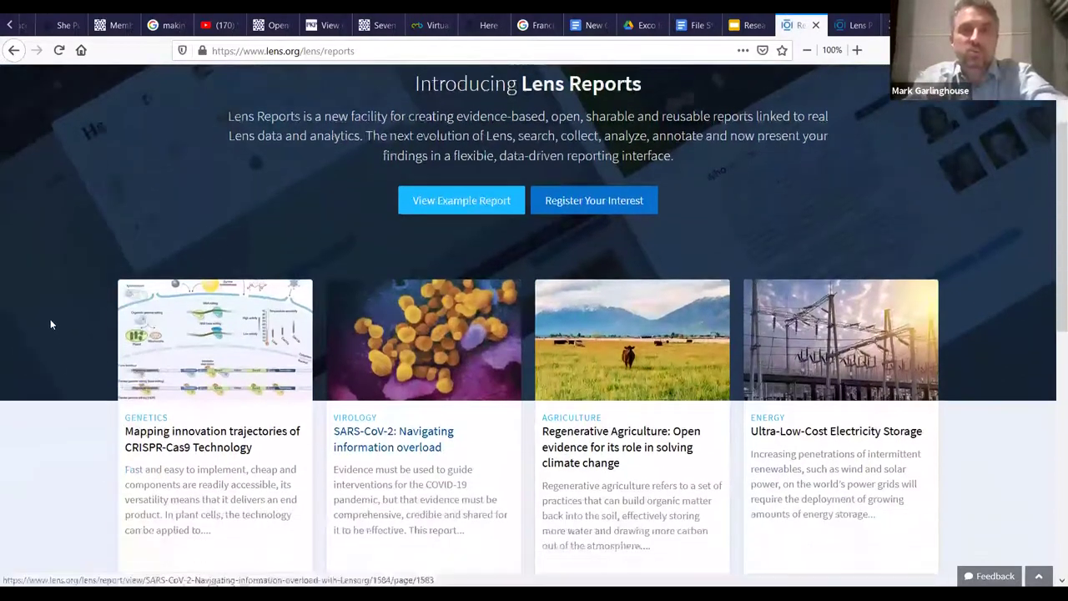
scroll(50, 324, down, 2)
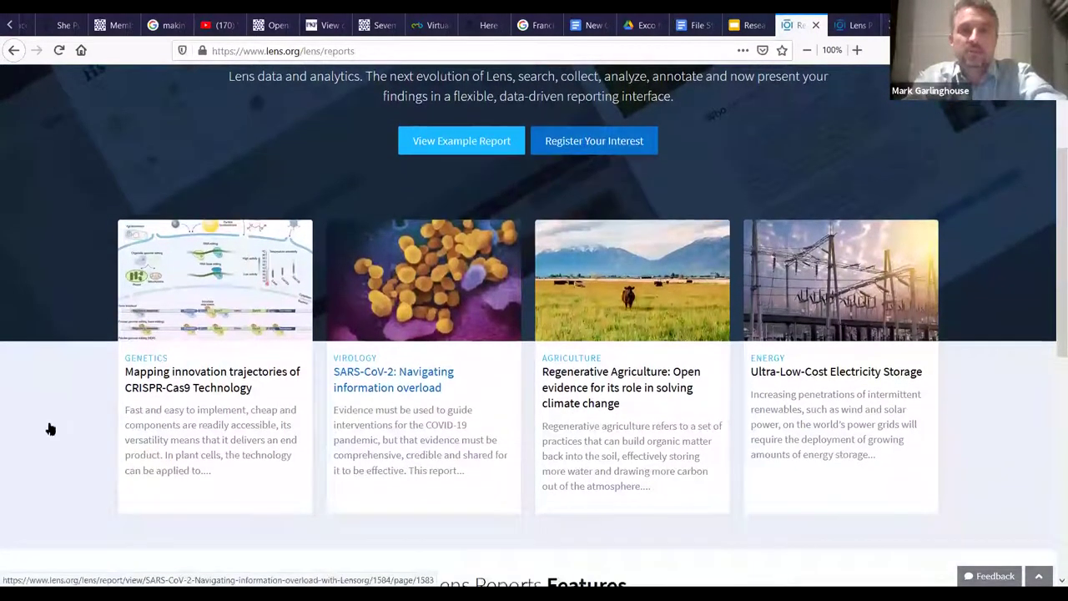
scroll(50, 429, up, 3)
scroll(50, 440, up, 1)
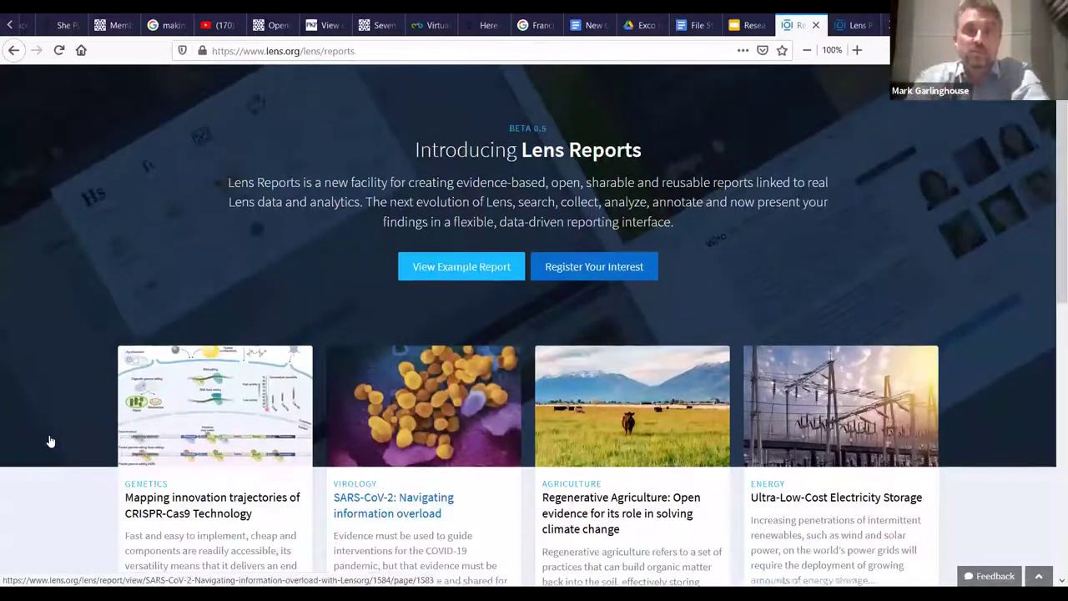
scroll(50, 441, up, 1)
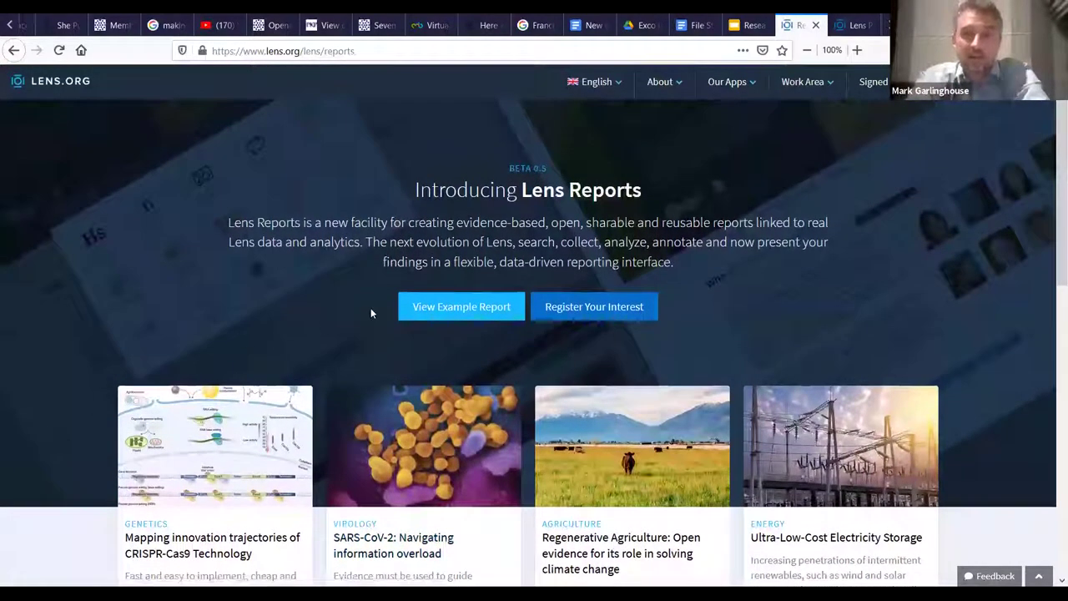
Open the Scholarly Works search and analysis app with a new structured search.
click(722, 98)
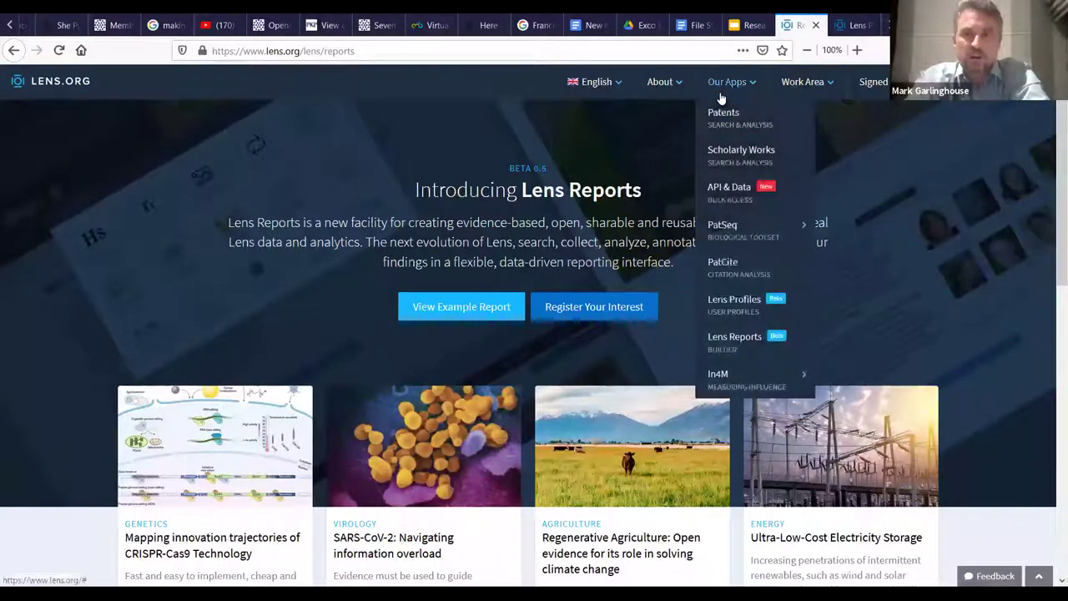
click(723, 155)
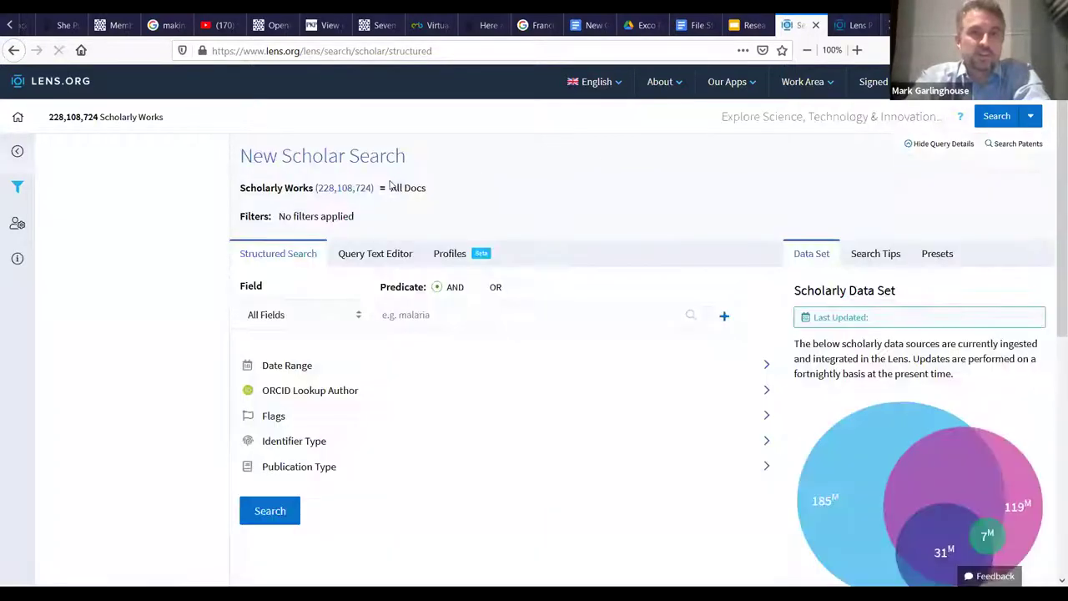
mouse_move(874, 82)
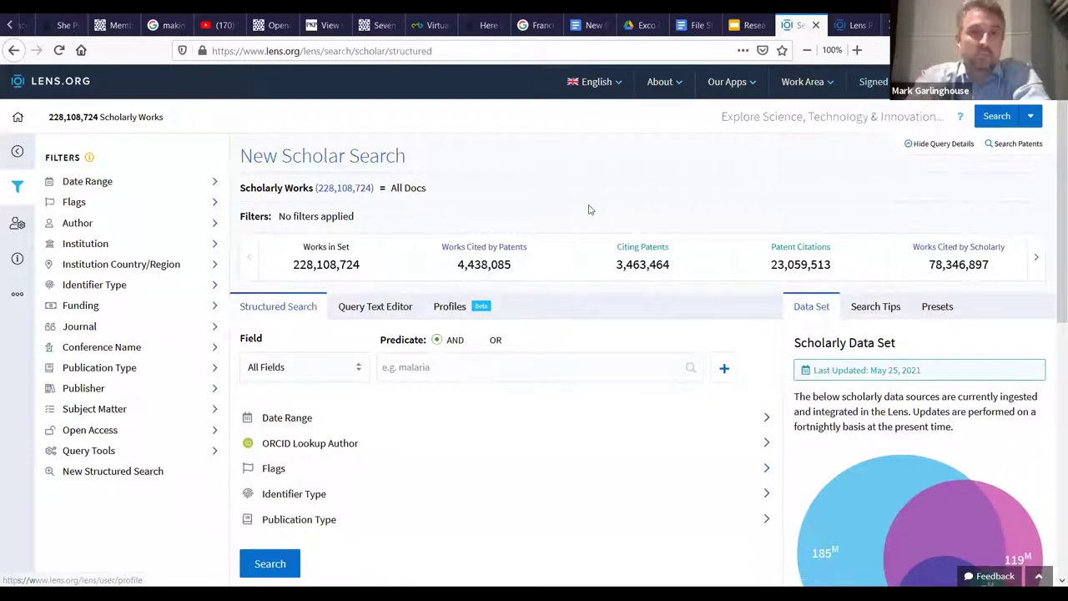
Show the account's work area and review the list of past queries in the search history.
click(18, 226)
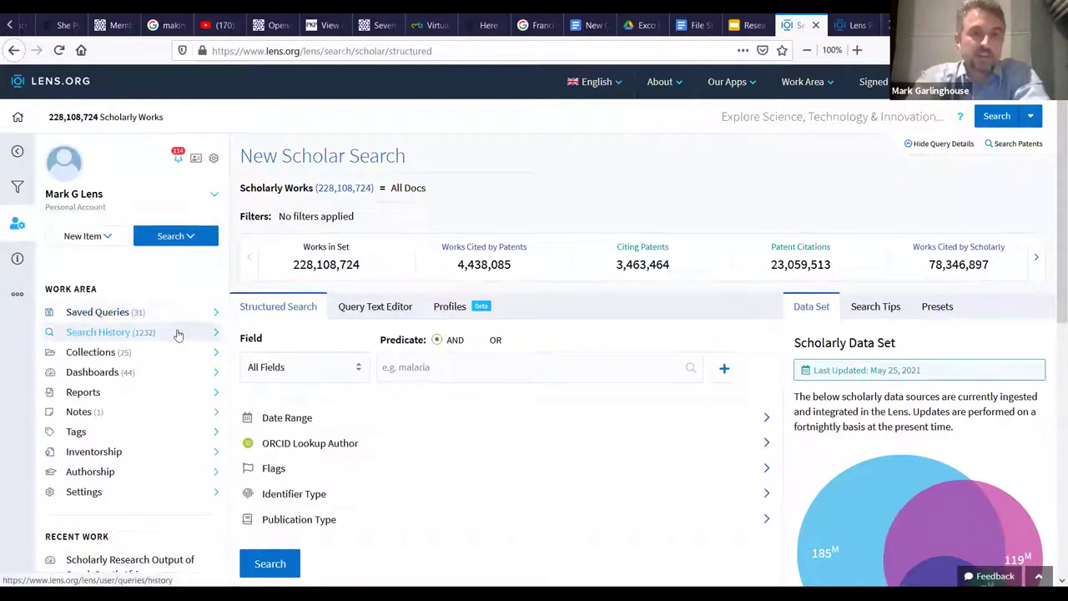
click(130, 336)
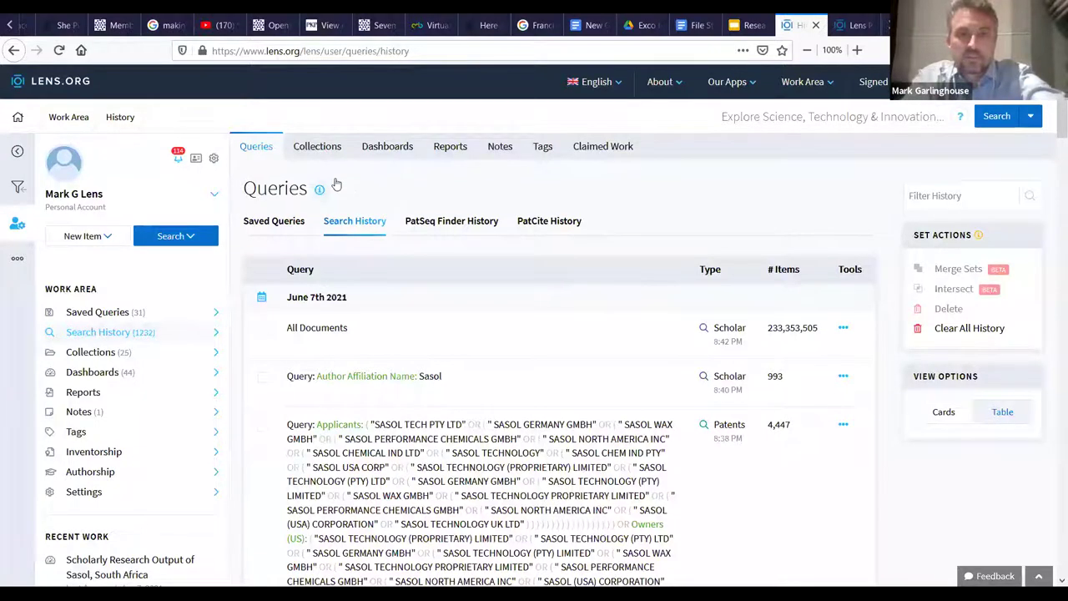
scroll(336, 183, down, 5)
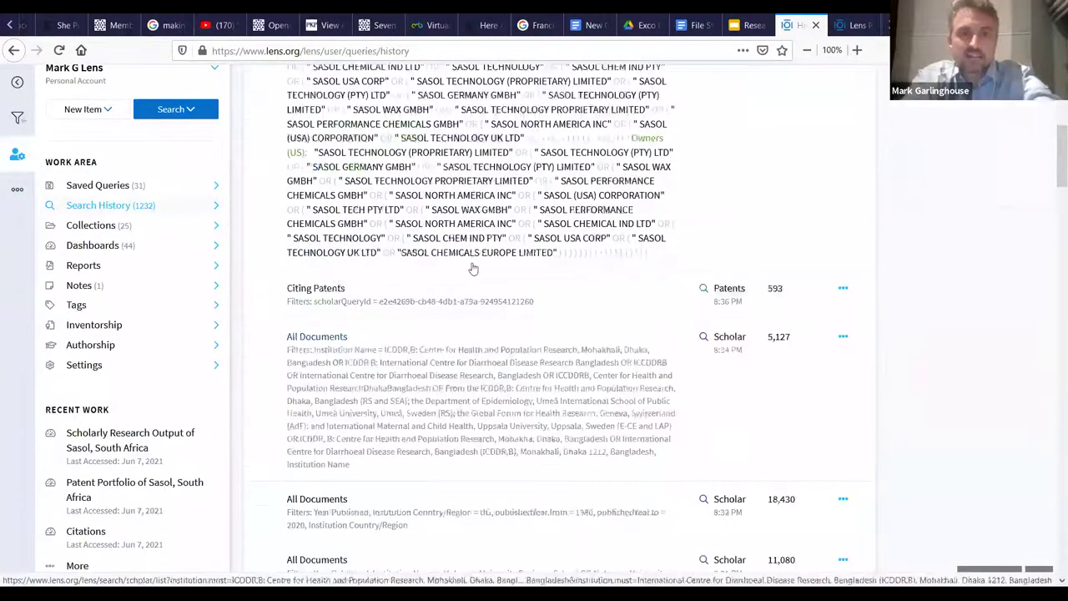
scroll(468, 271, down, 2)
scroll(338, 384, up, 1)
scroll(331, 409, up, 5)
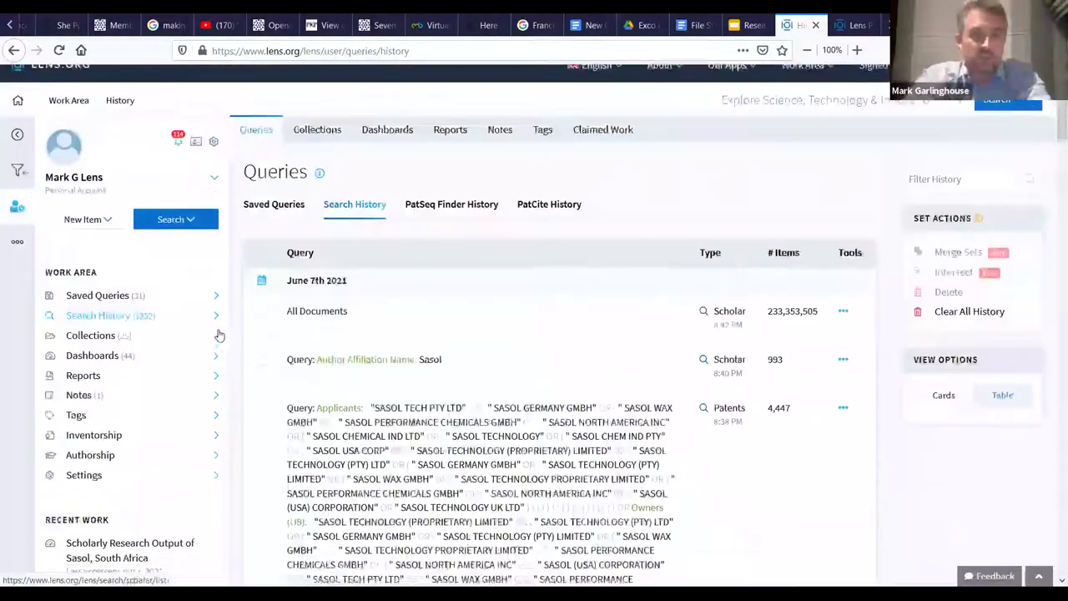
scroll(218, 334, up, 1)
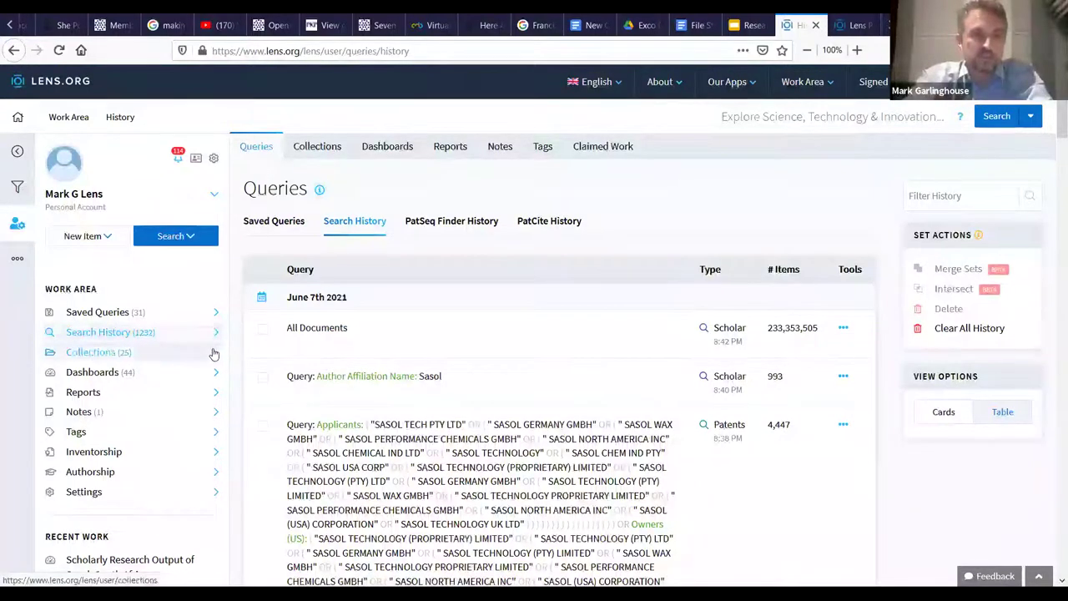
Look through the saved collections in the work area and open the list of dashboards.
click(102, 355)
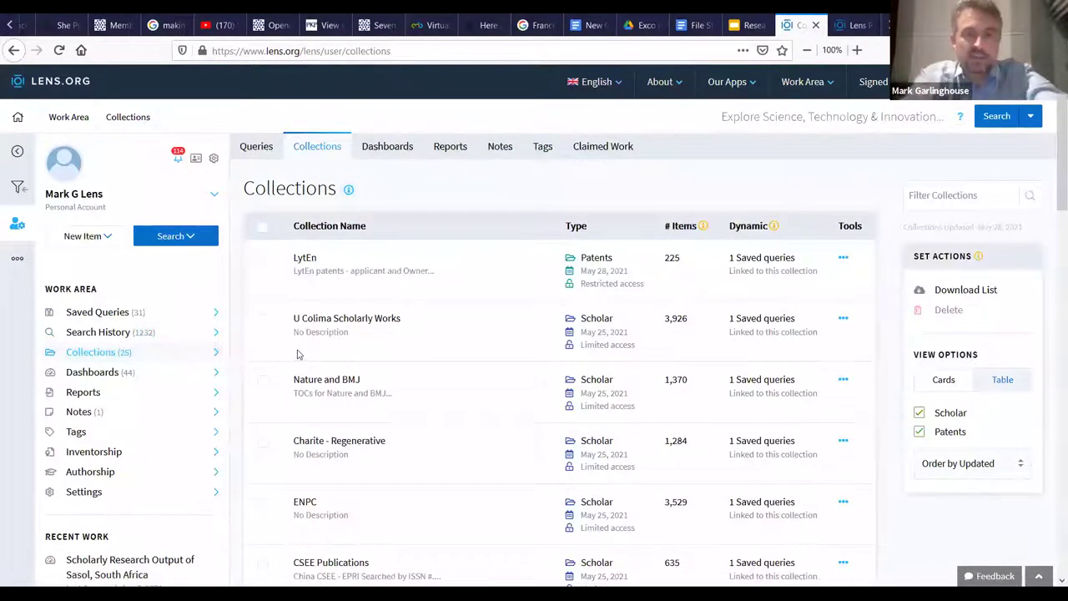
scroll(298, 334, down, 3)
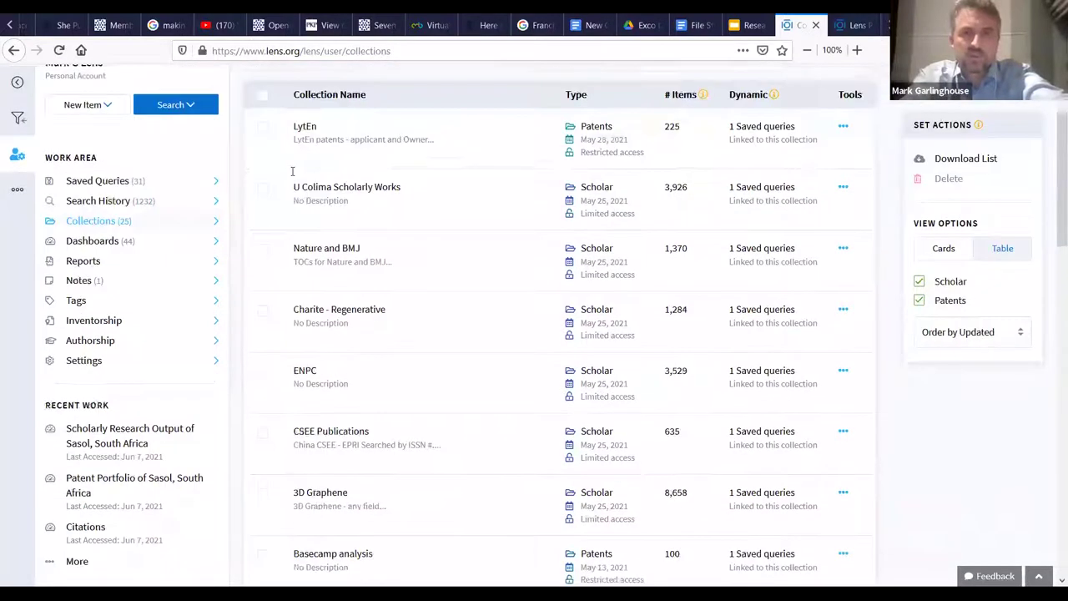
scroll(293, 171, down, 2)
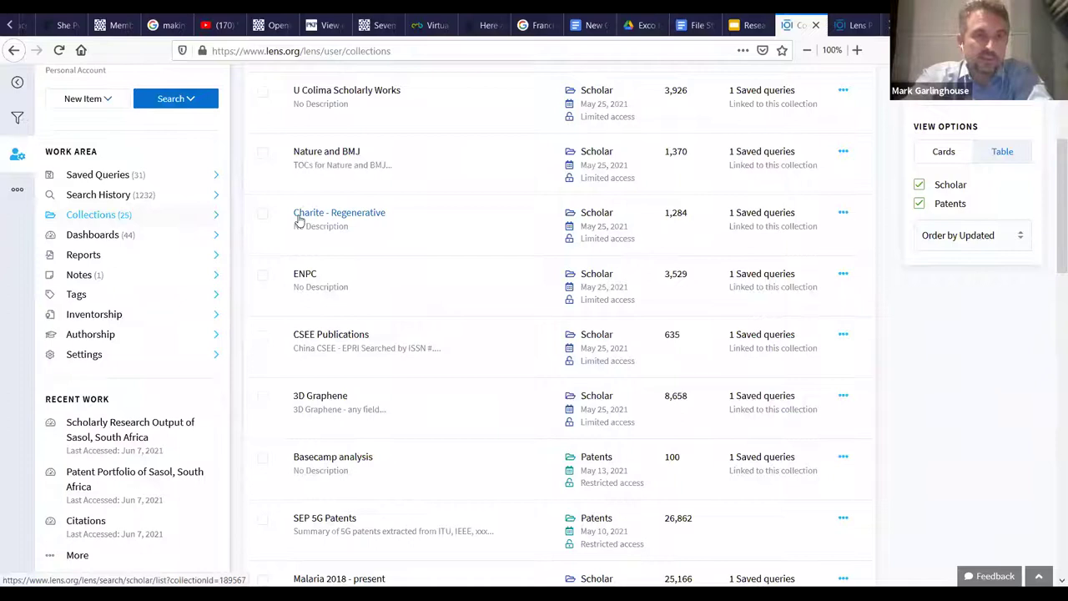
click(95, 236)
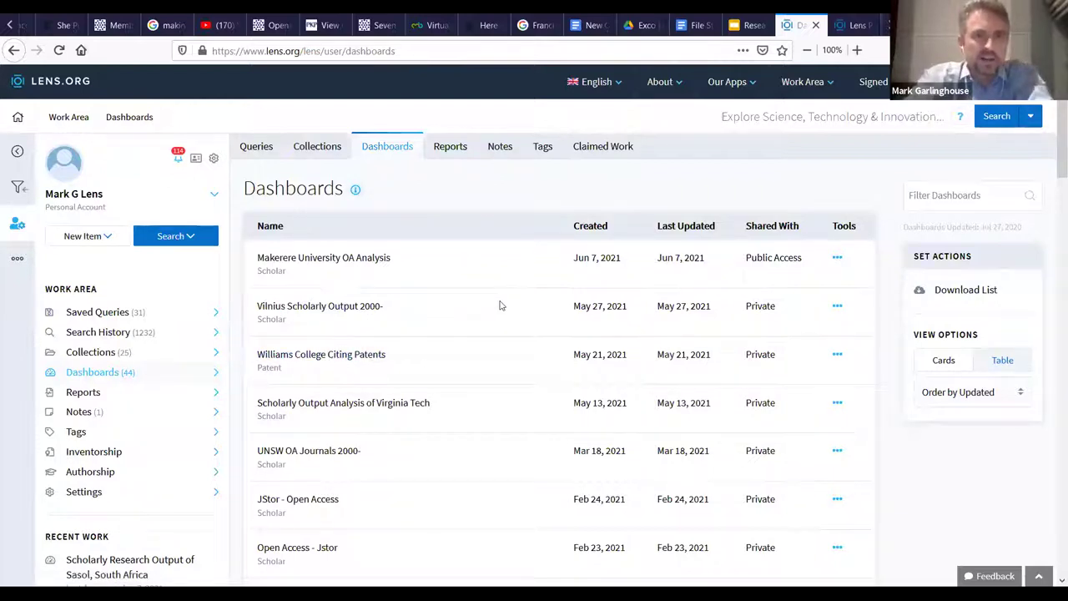
Return to the new scholarly search and view the Query Text Editor before switching back to Structured Search.
click(17, 192)
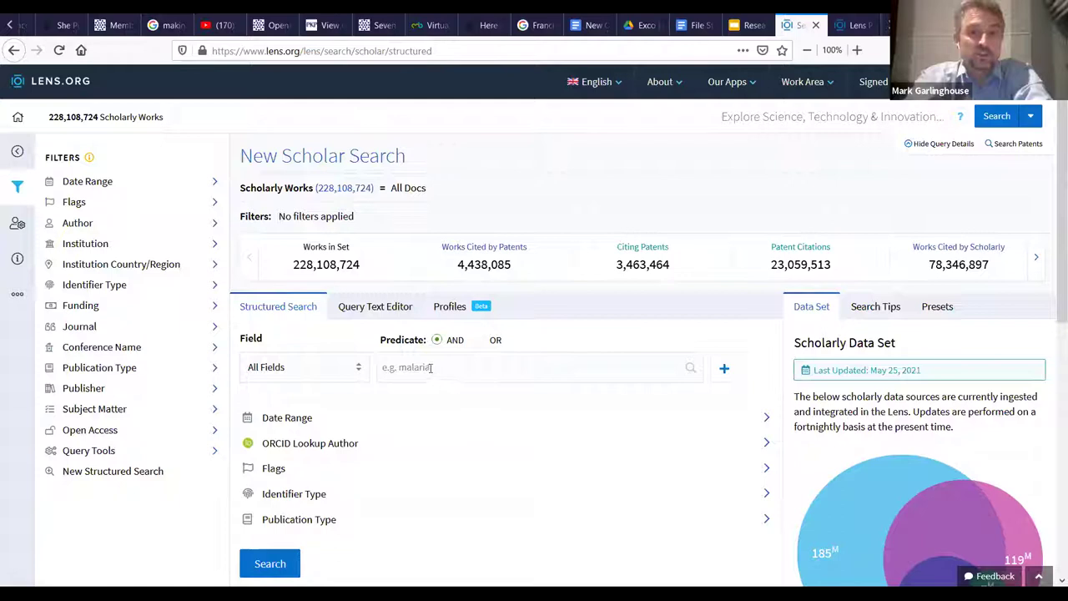
click(379, 309)
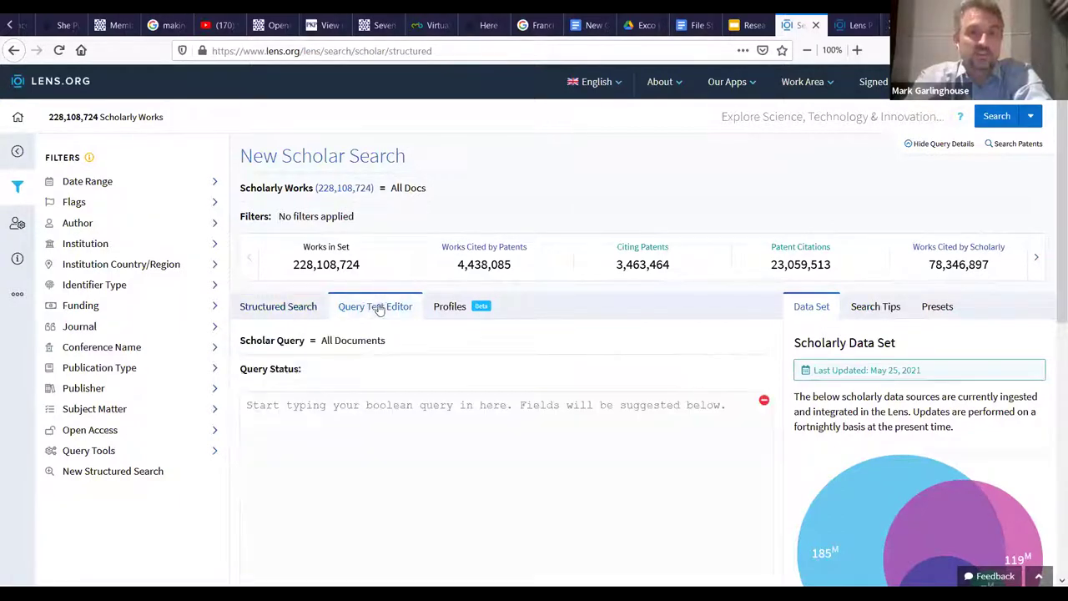
click(284, 308)
Examine the searchable field options in the structured search and expand the Flags filter.
click(360, 368)
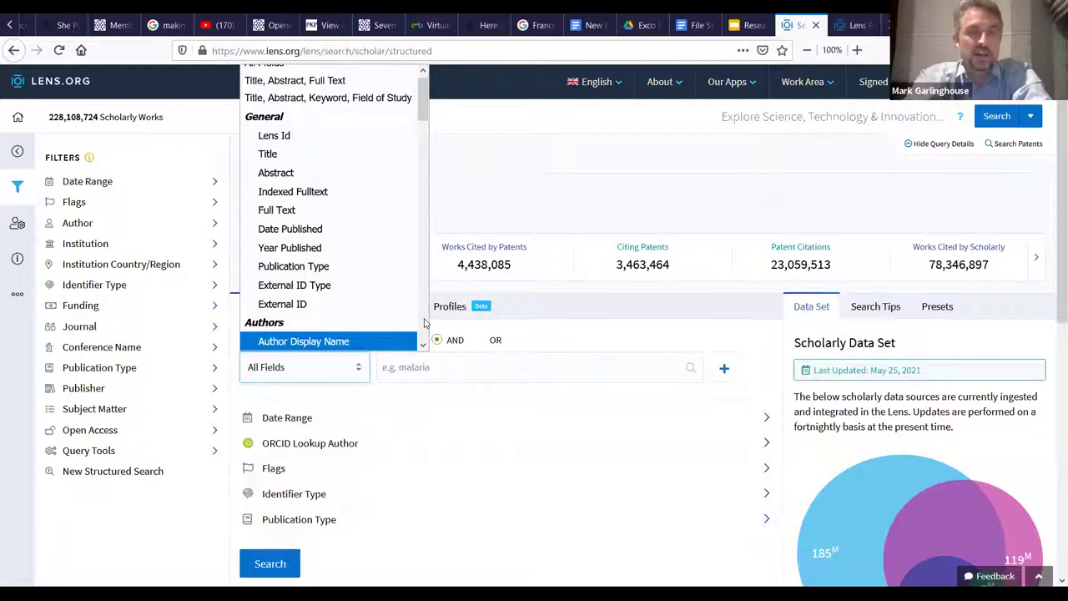
scroll(425, 323, down, 3)
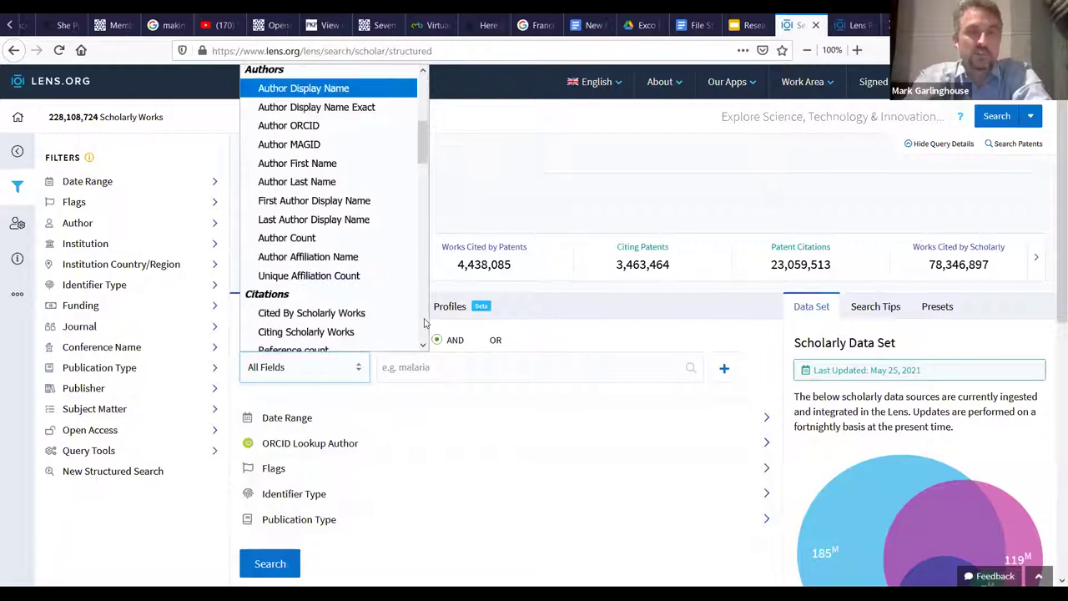
click(386, 371)
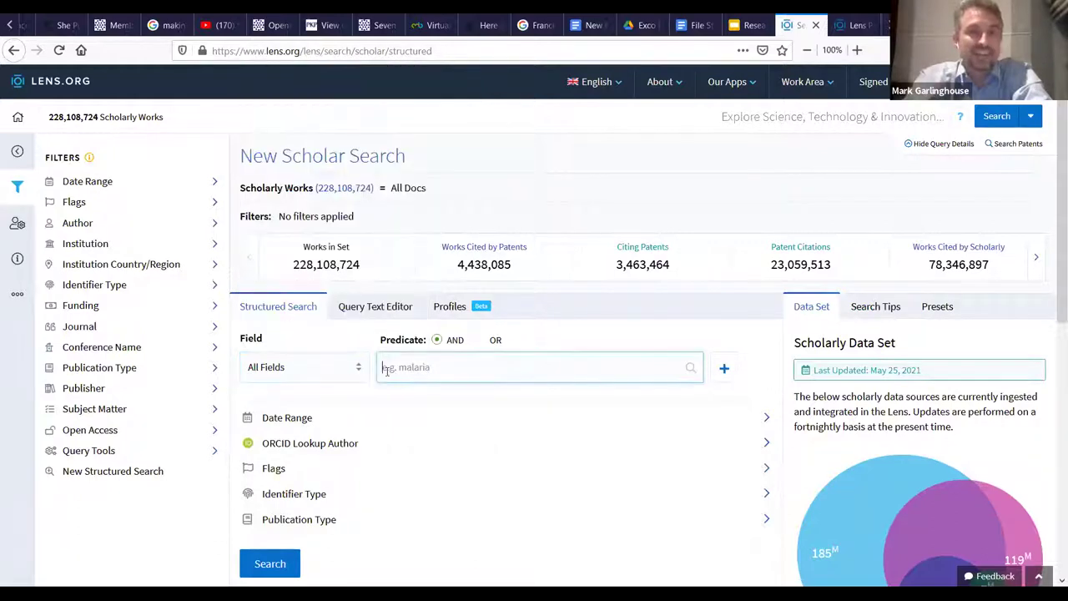
click(213, 209)
Open the Lens Profiles page and go to its Find A Profile search.
mouse_move(725, 98)
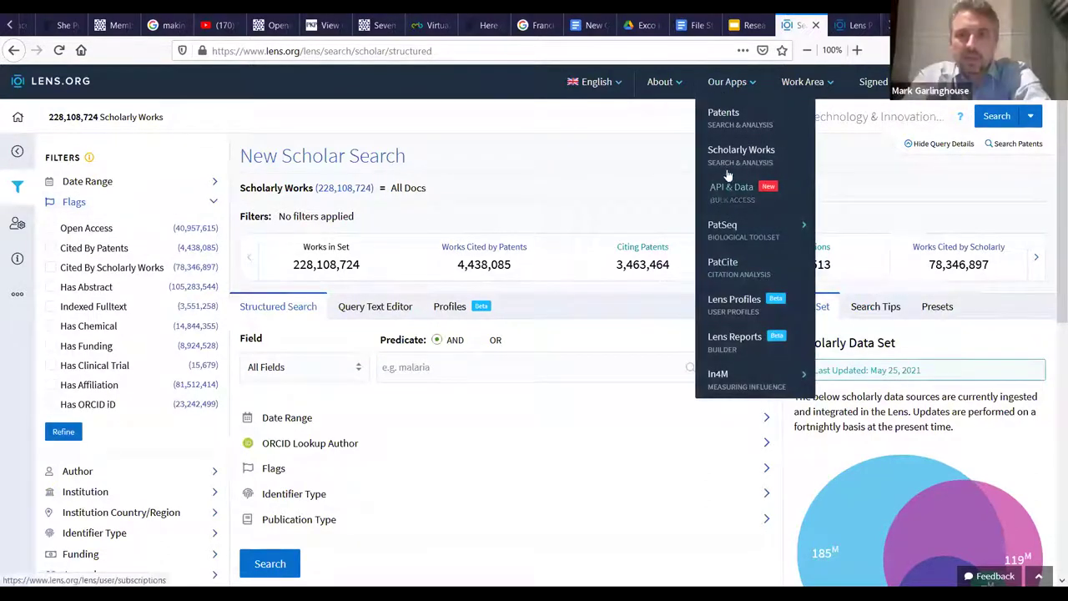
click(723, 311)
scroll(723, 311, down, 3)
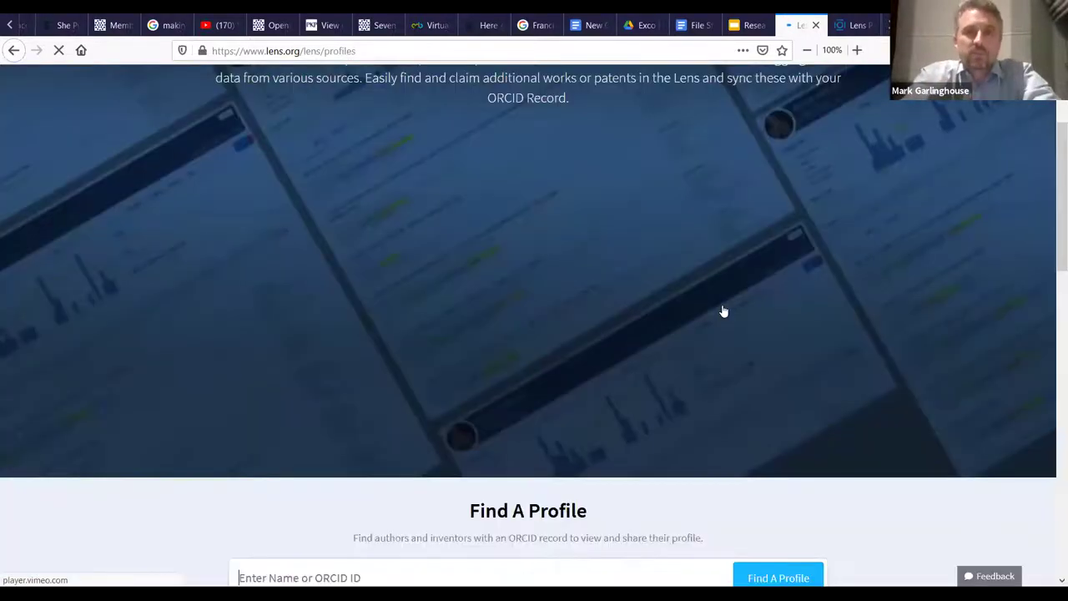
scroll(971, 299, down, 2)
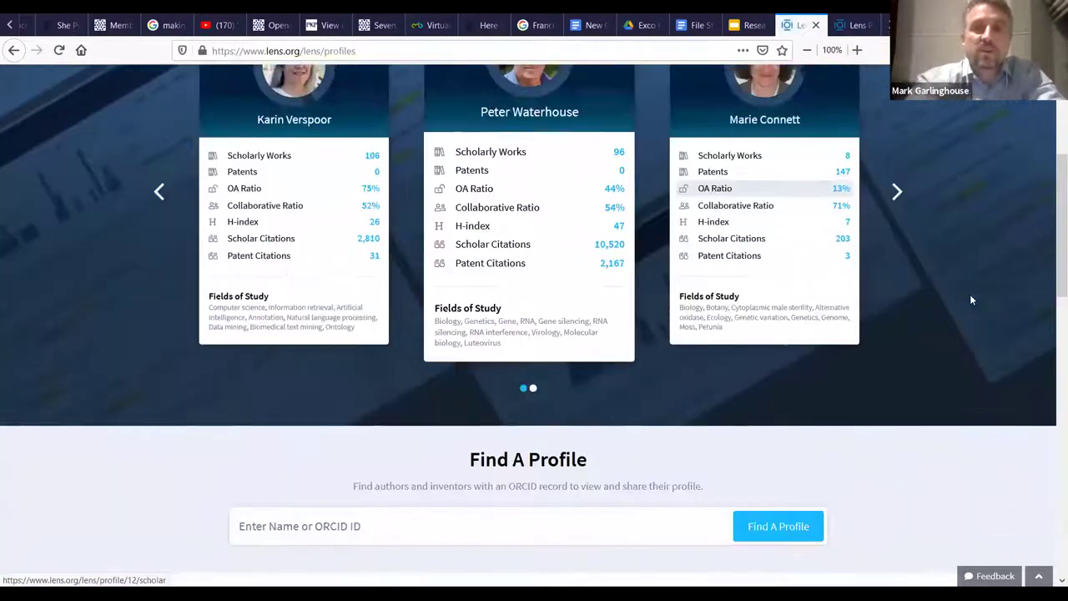
scroll(925, 350, down, 2)
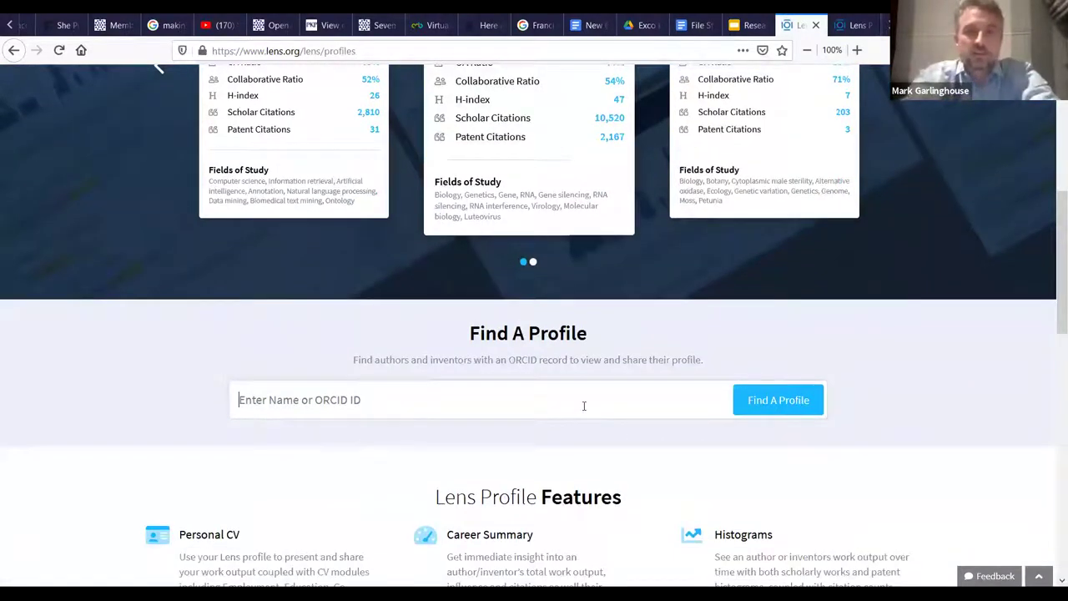
Search for a profile by entering the researcher's full name.
text(Richard)
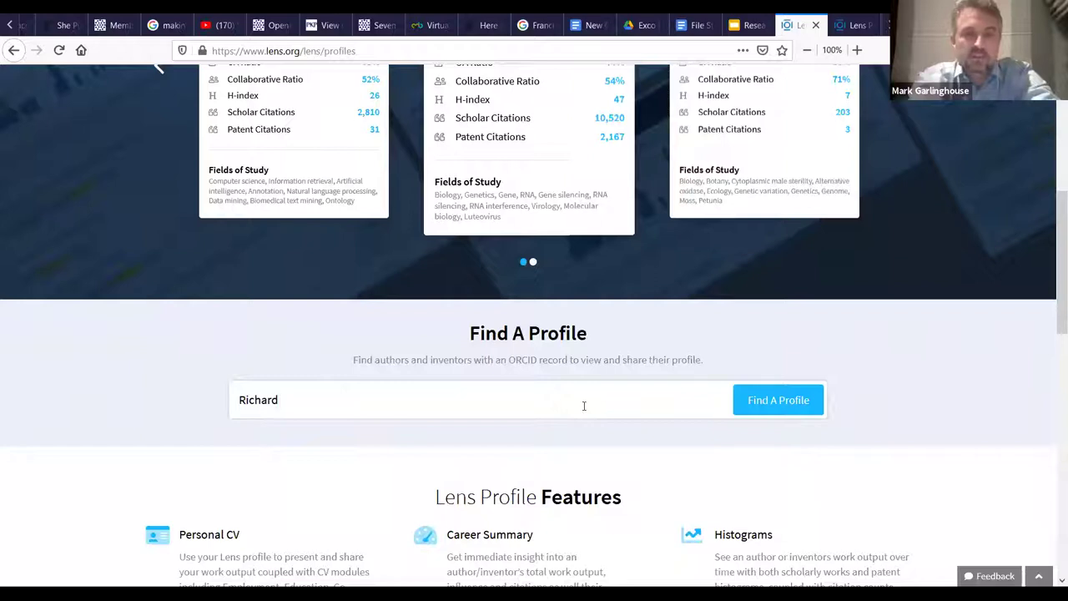
text( A Jefferson)
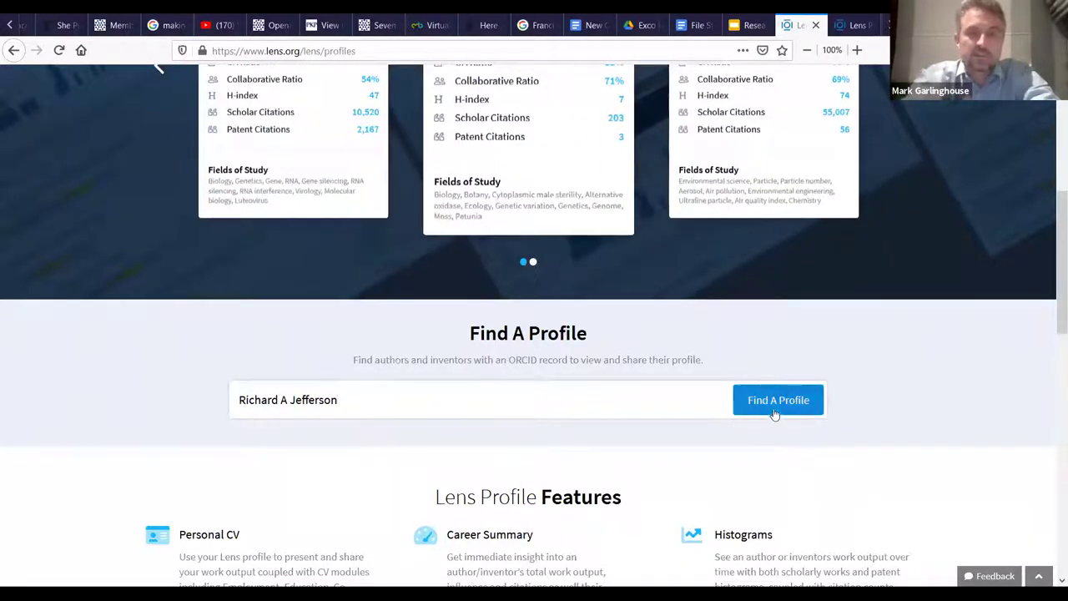
click(773, 409)
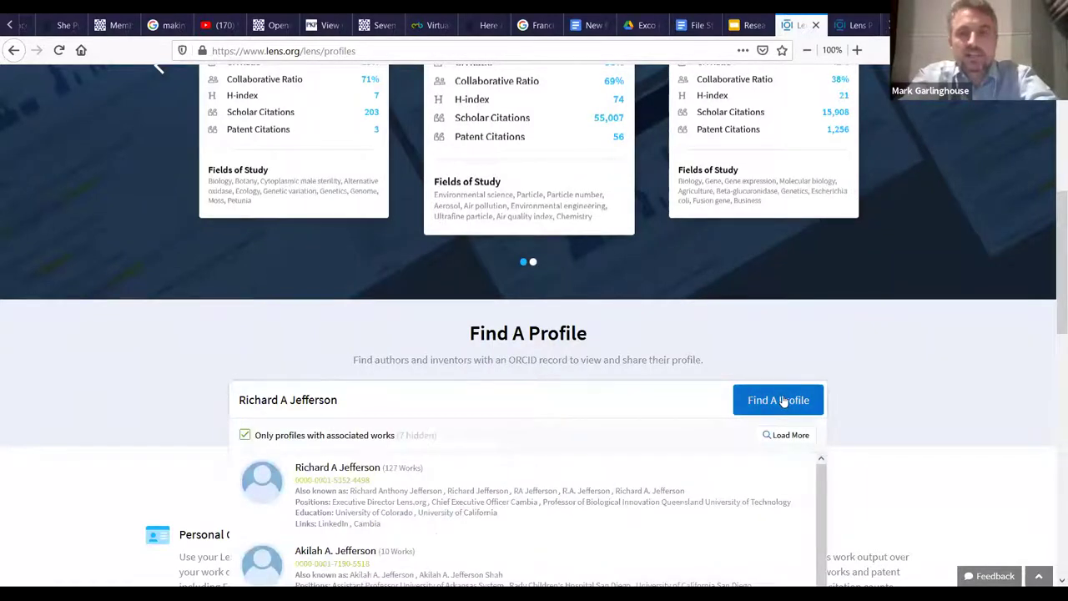
Open the matching researcher's profile from the results and review its summary statistics, charts and scholarly works.
scroll(90, 298, down, 5)
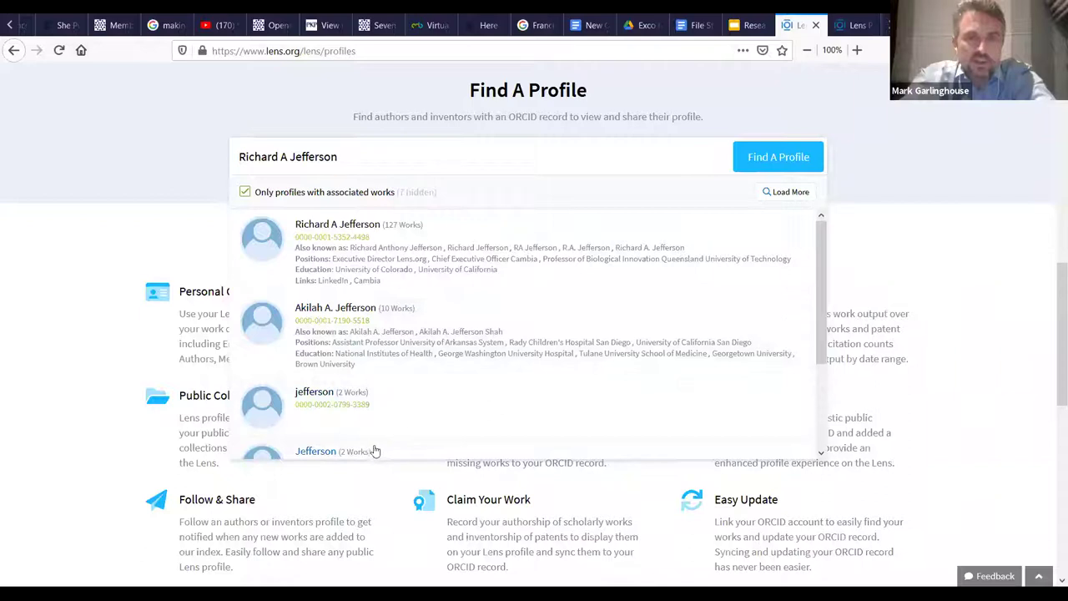
click(342, 245)
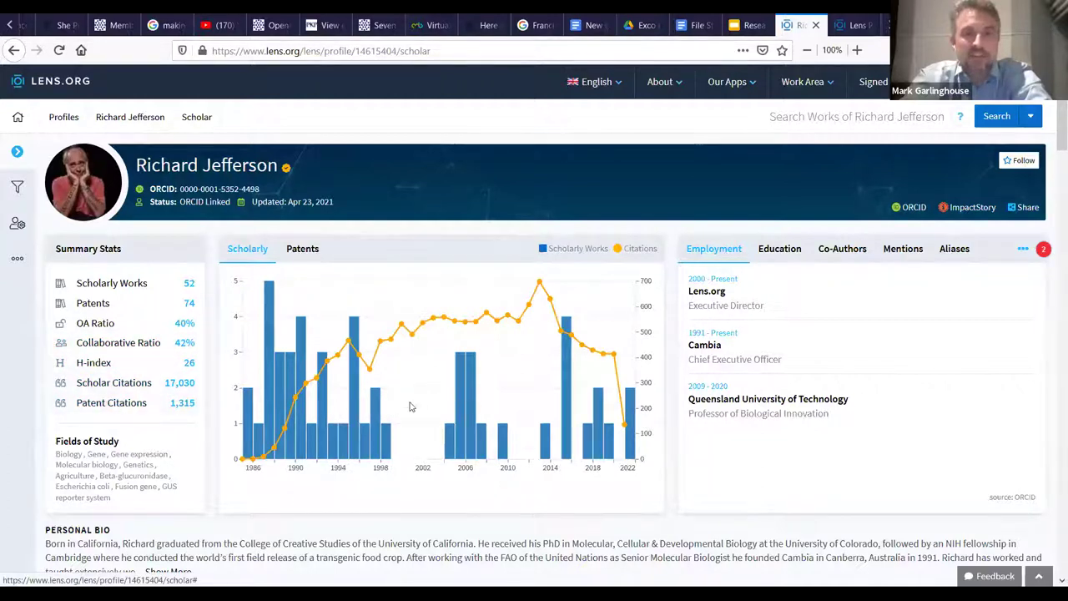
scroll(501, 401, down, 3)
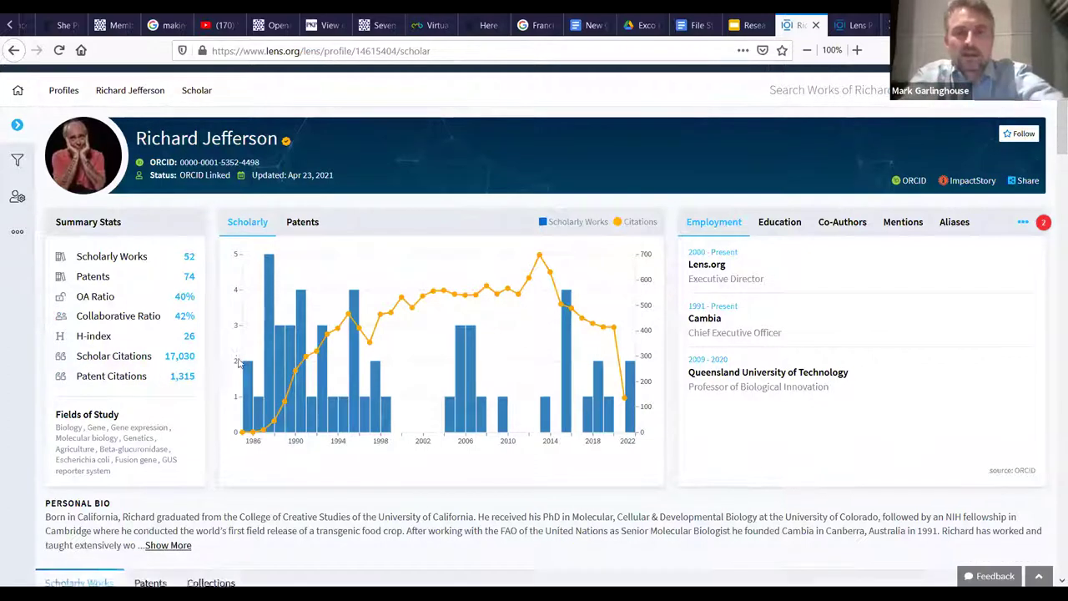
scroll(259, 229, up, 1)
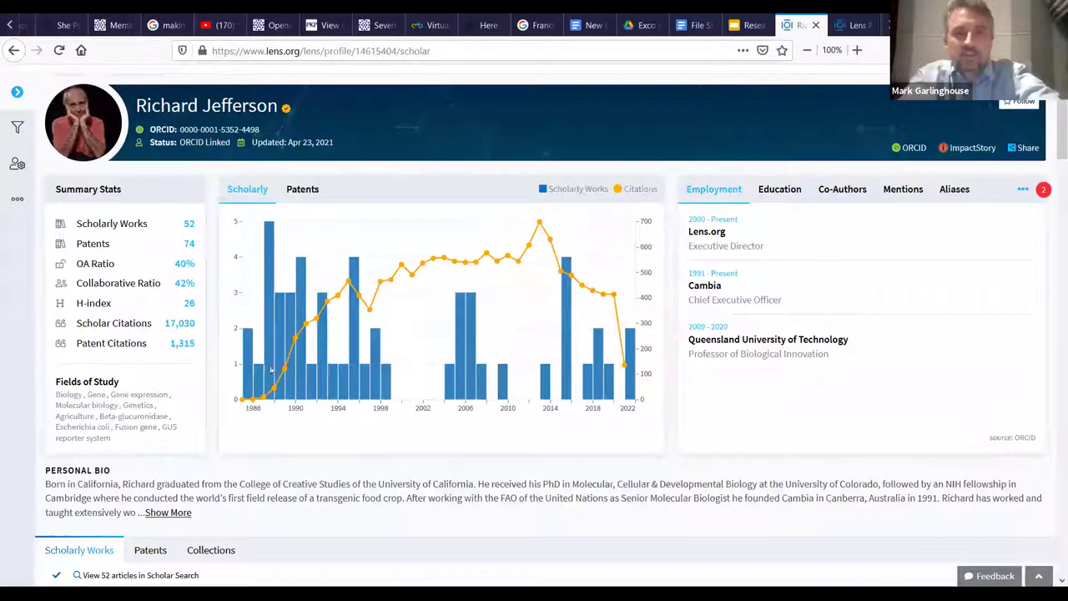
scroll(272, 370, down, 8)
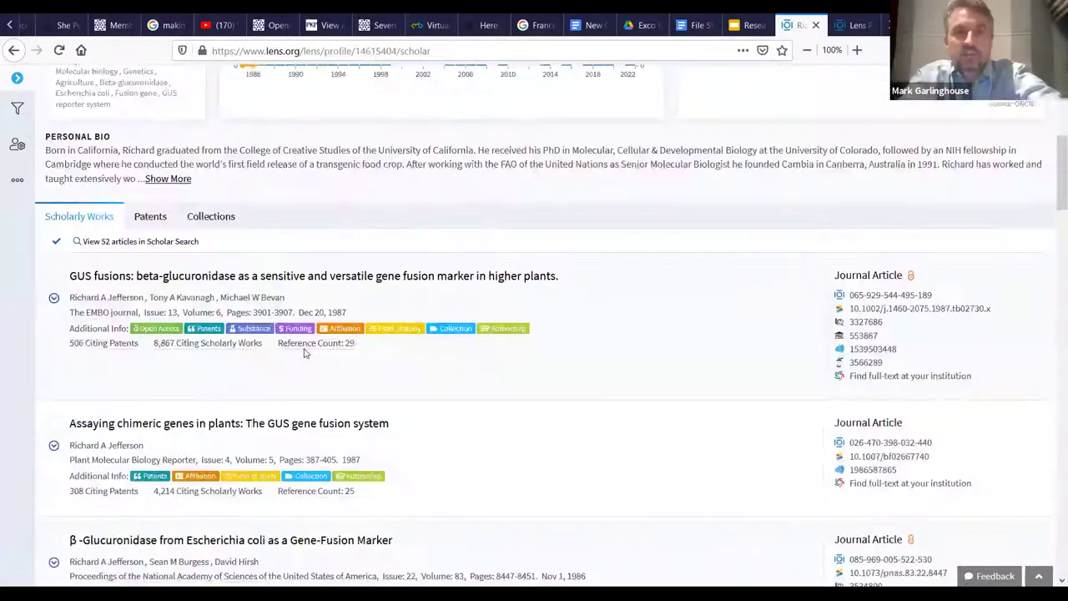
Review the published collections on the researcher's profile and return to its scholarly works view.
scroll(305, 353, down, 2)
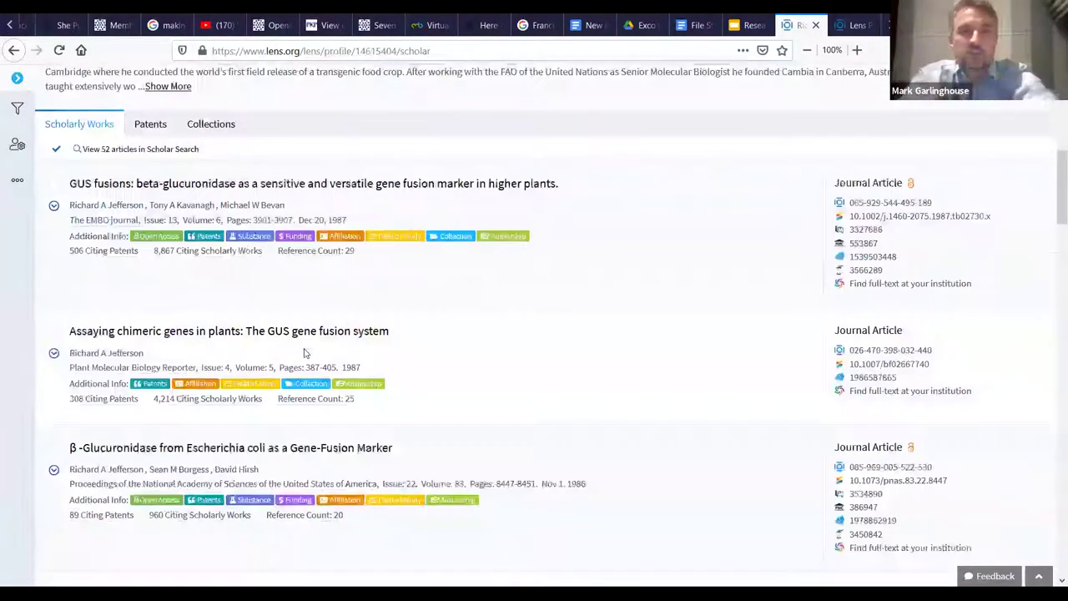
click(212, 125)
scroll(133, 217, down, 2)
scroll(142, 229, down, 6)
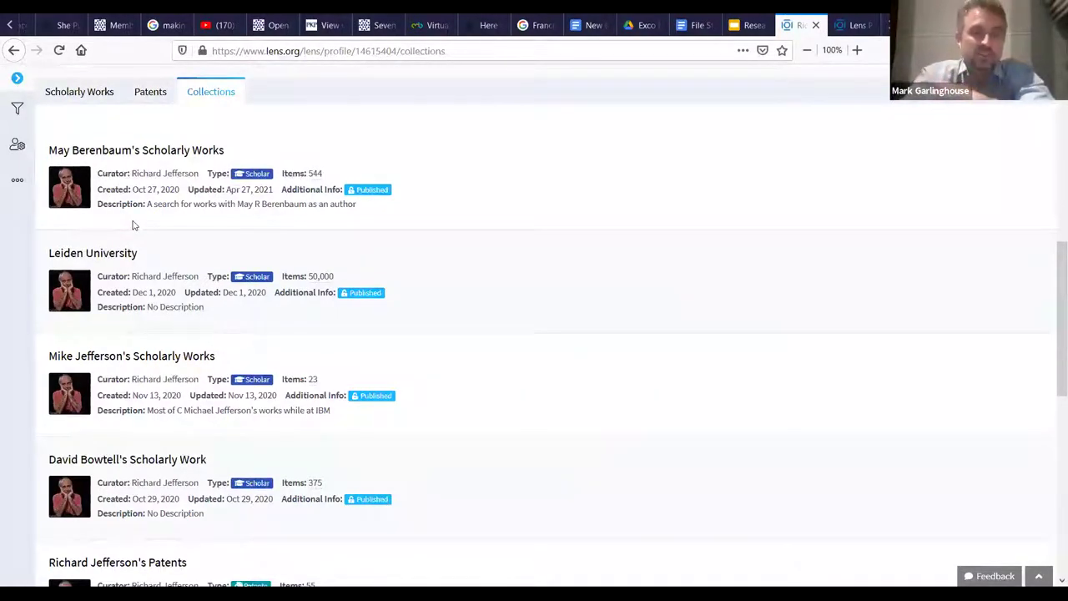
scroll(133, 225, up, 5)
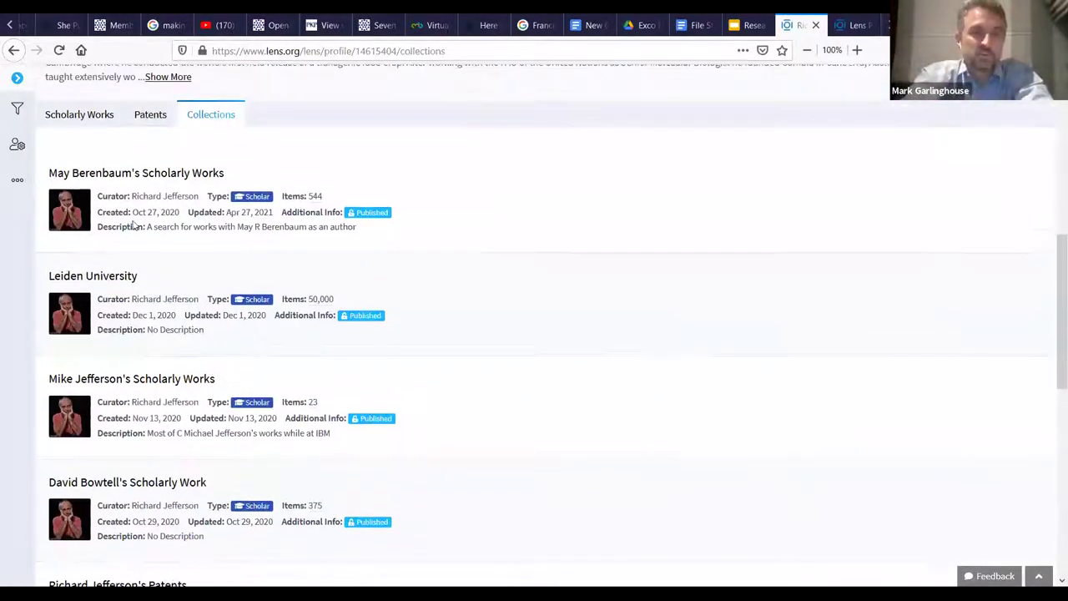
scroll(133, 226, up, 1)
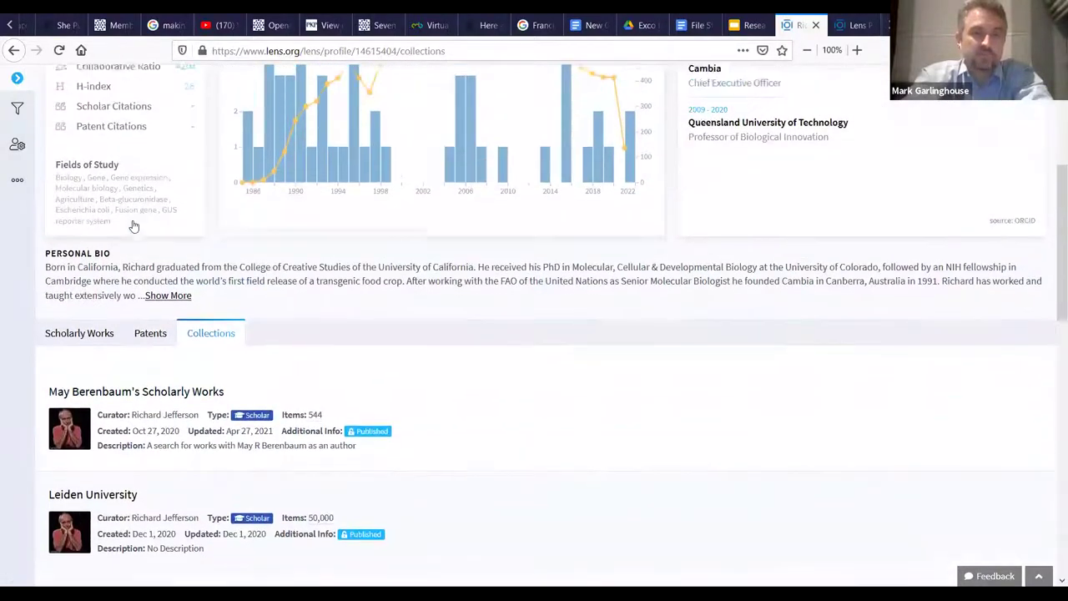
scroll(91, 475, up, 2)
scroll(90, 465, up, 1)
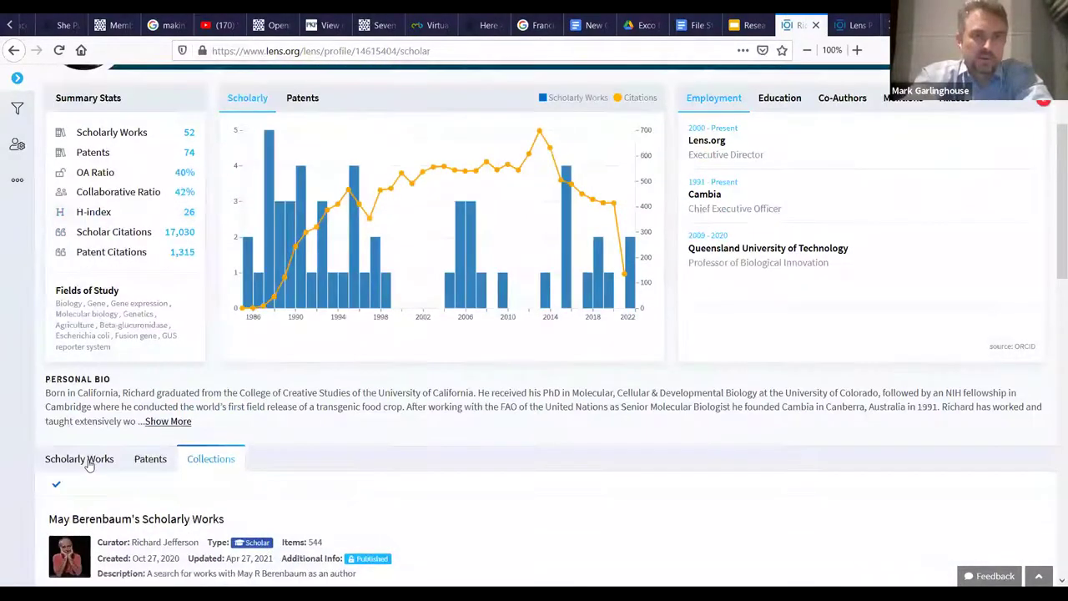
click(89, 462)
scroll(89, 466, up, 3)
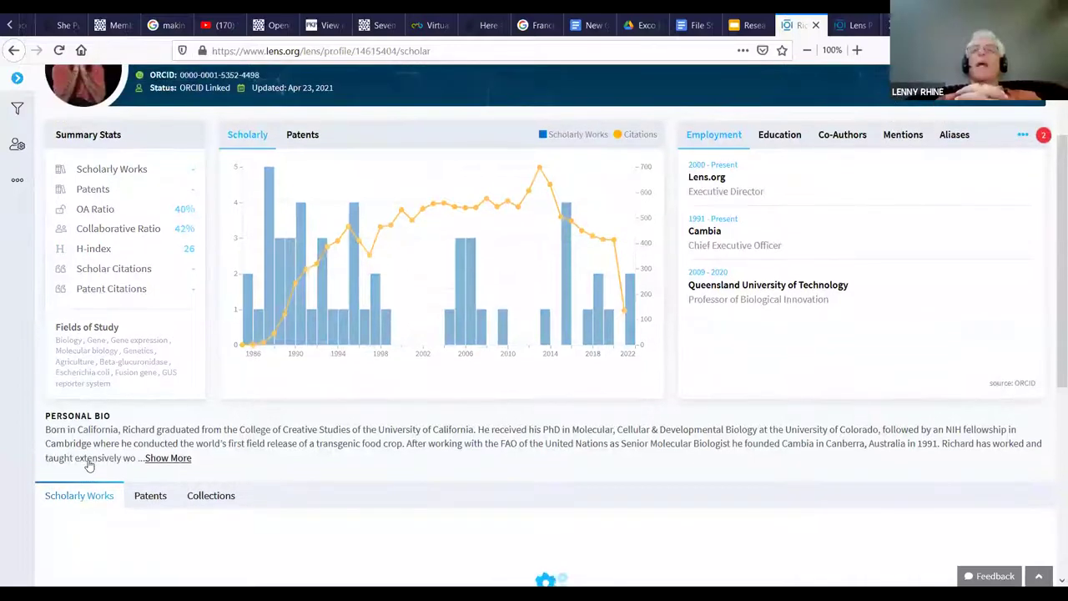
scroll(89, 465, up, 1)
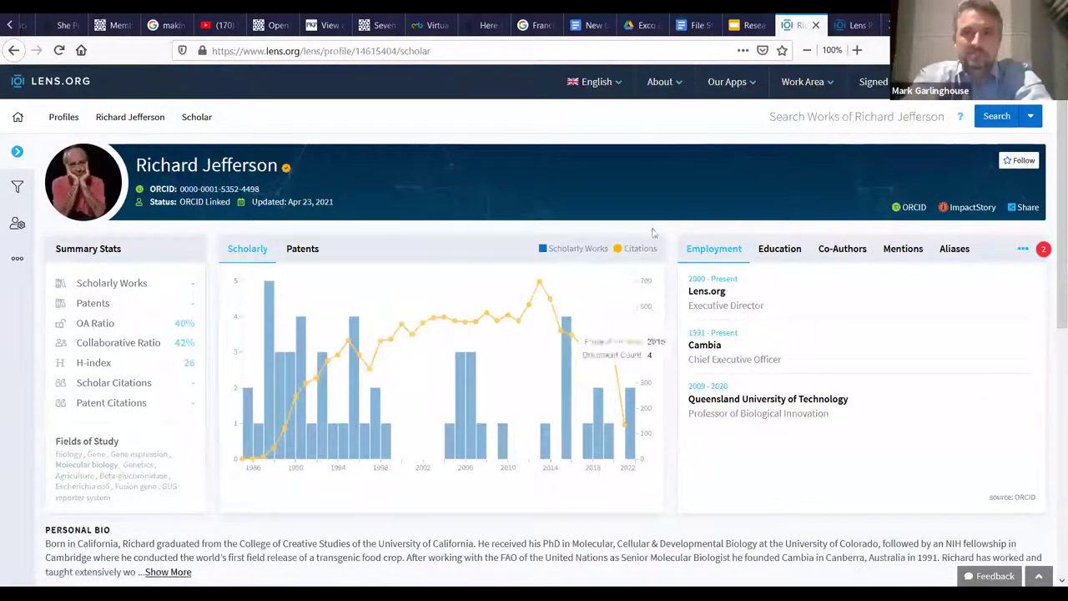
Open the patent search page, show its filters and check the options under the Flags filter.
click(727, 82)
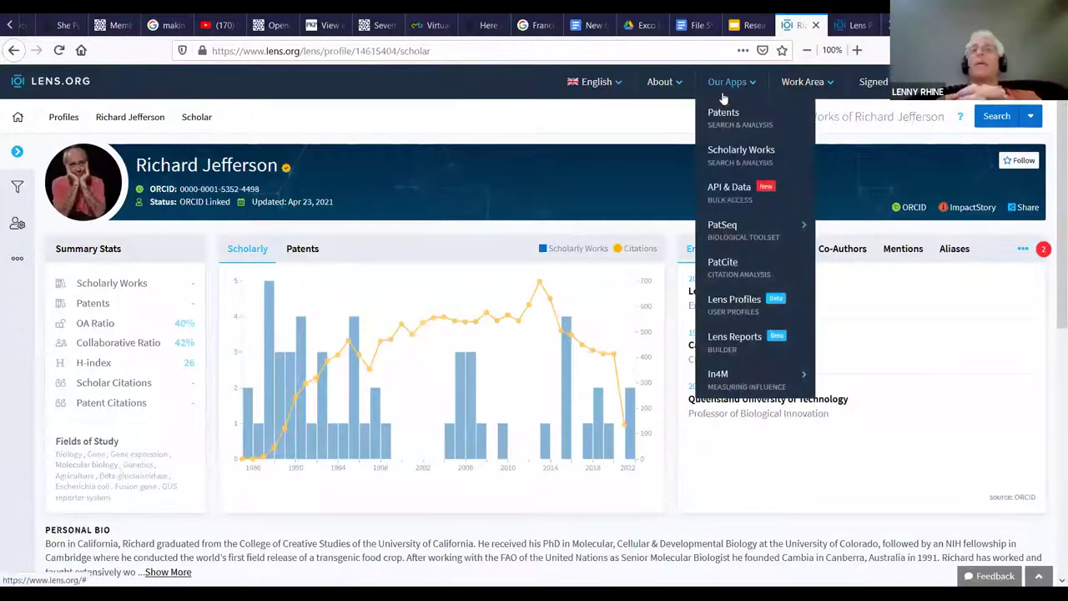
click(729, 154)
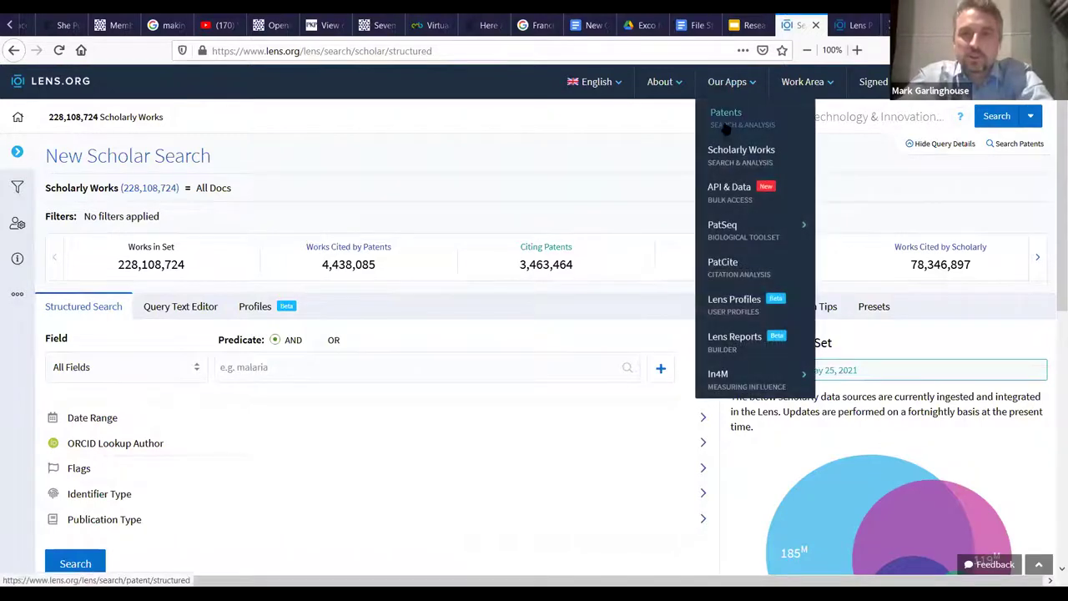
click(725, 115)
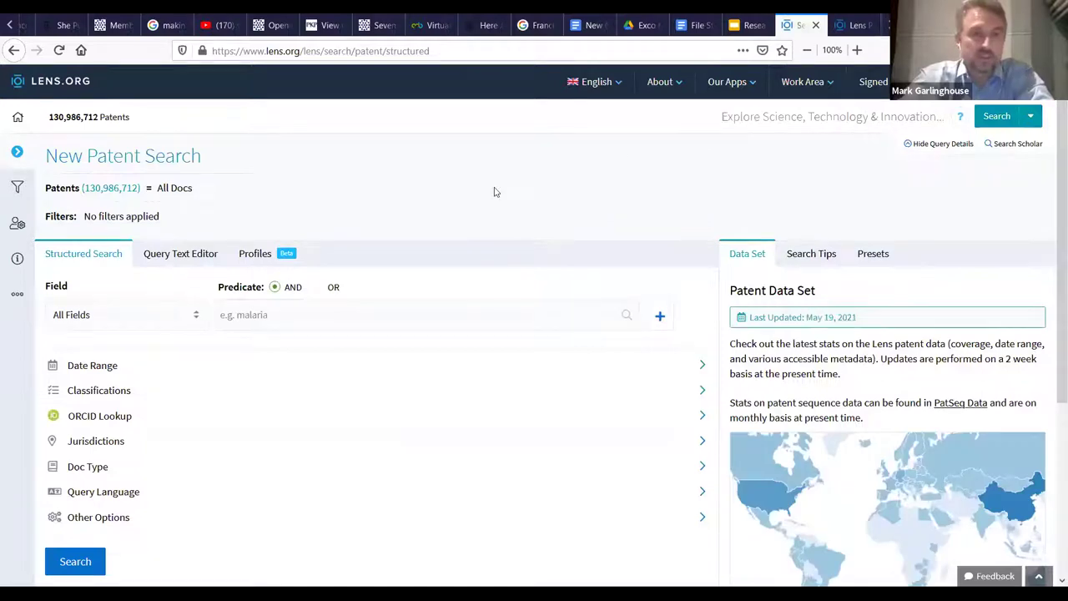
click(18, 189)
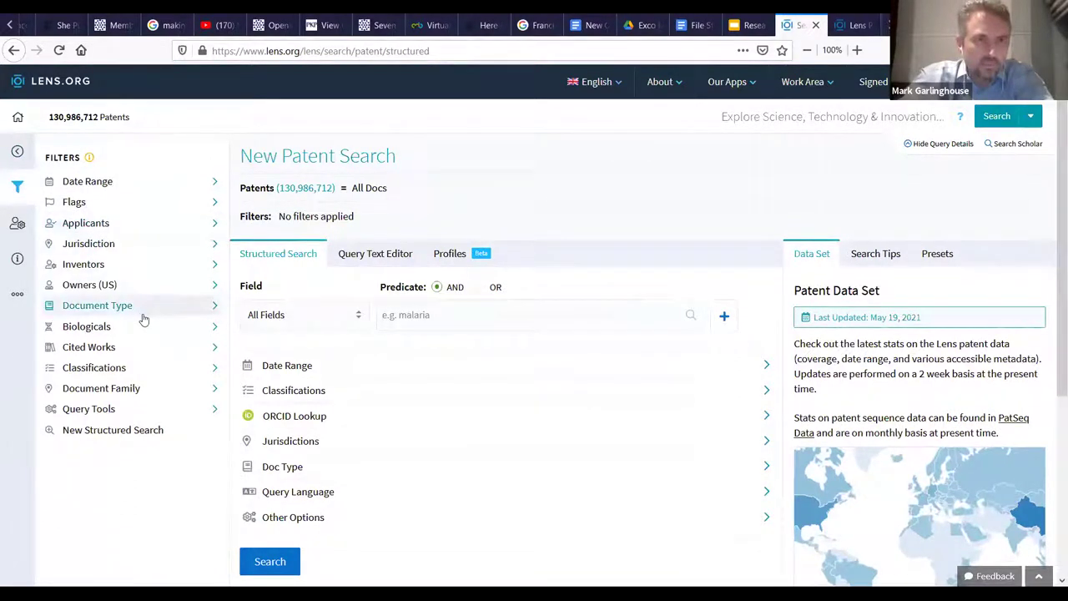
click(216, 205)
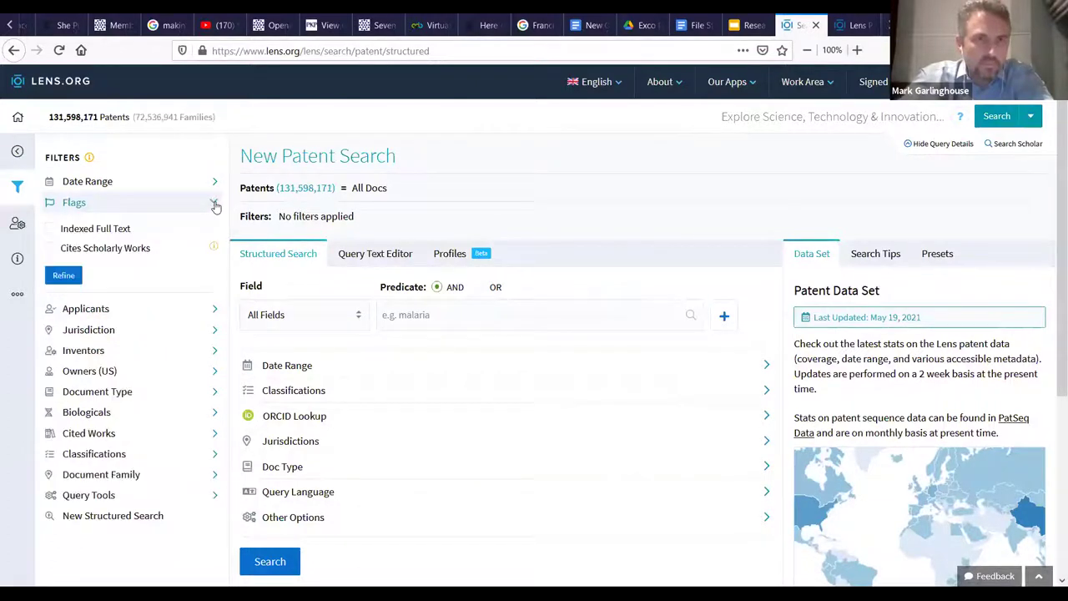
click(215, 204)
Search all patent fields for "malaria".
click(410, 322)
text(mala)
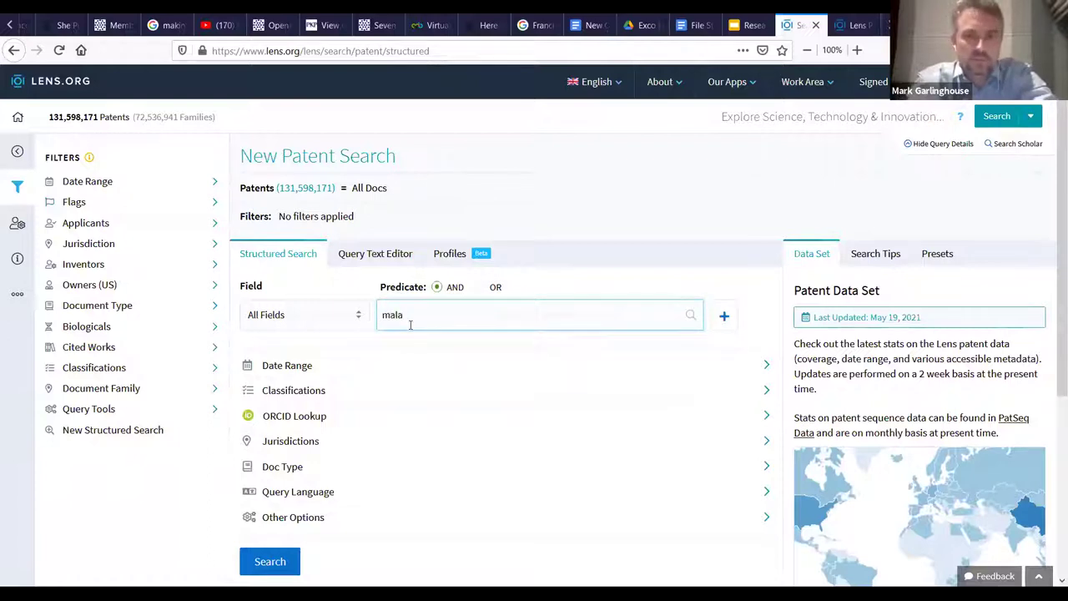
text(ria)
key(Return)
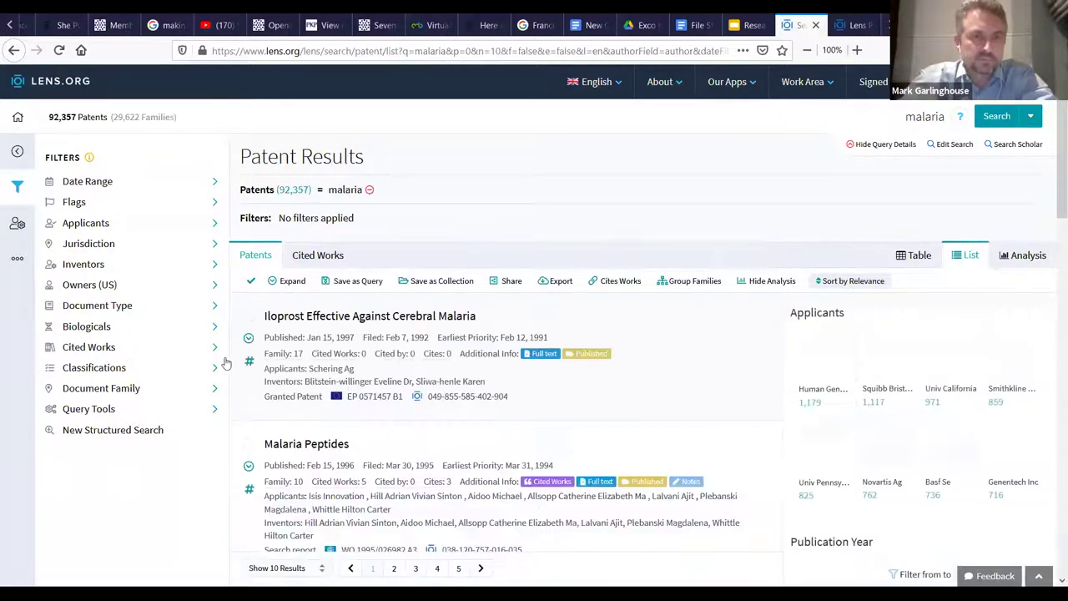
Examine the Flags, Classifications and Biologicals filter options for the malaria patent results.
click(213, 206)
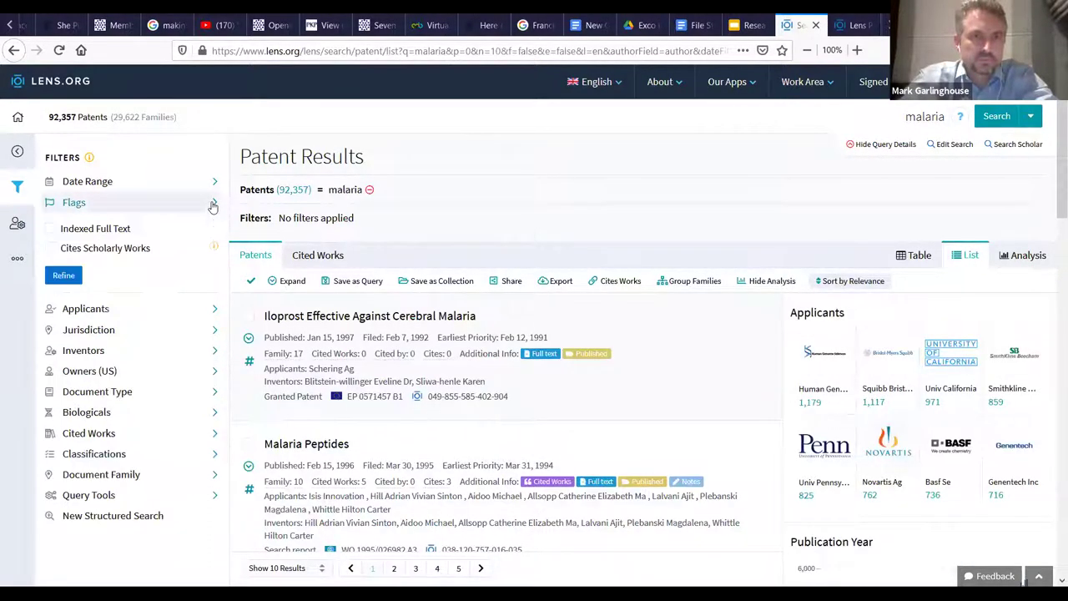
click(213, 206)
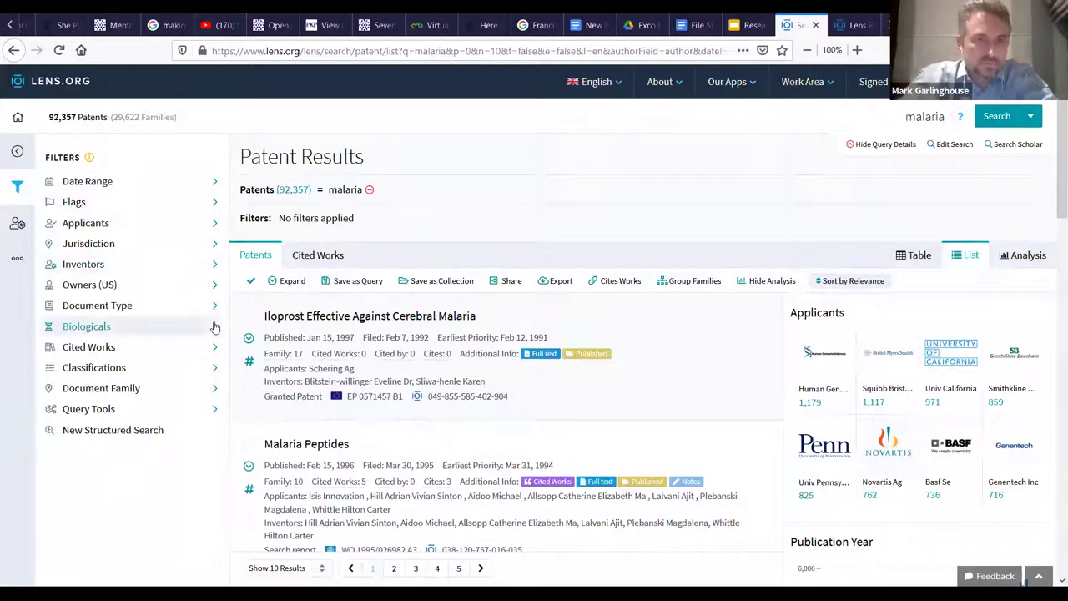
click(214, 368)
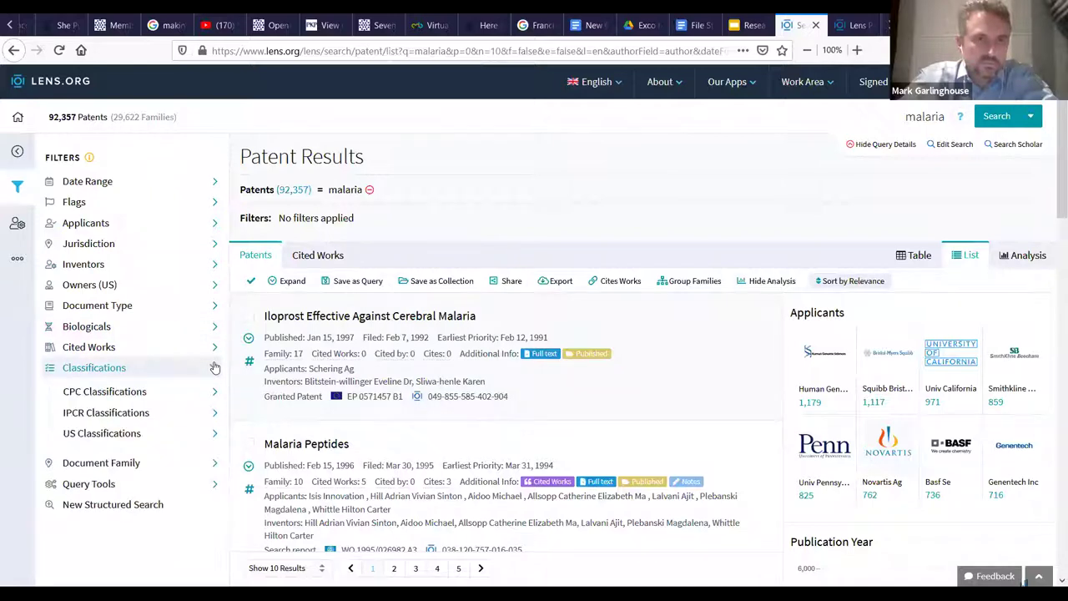
click(214, 368)
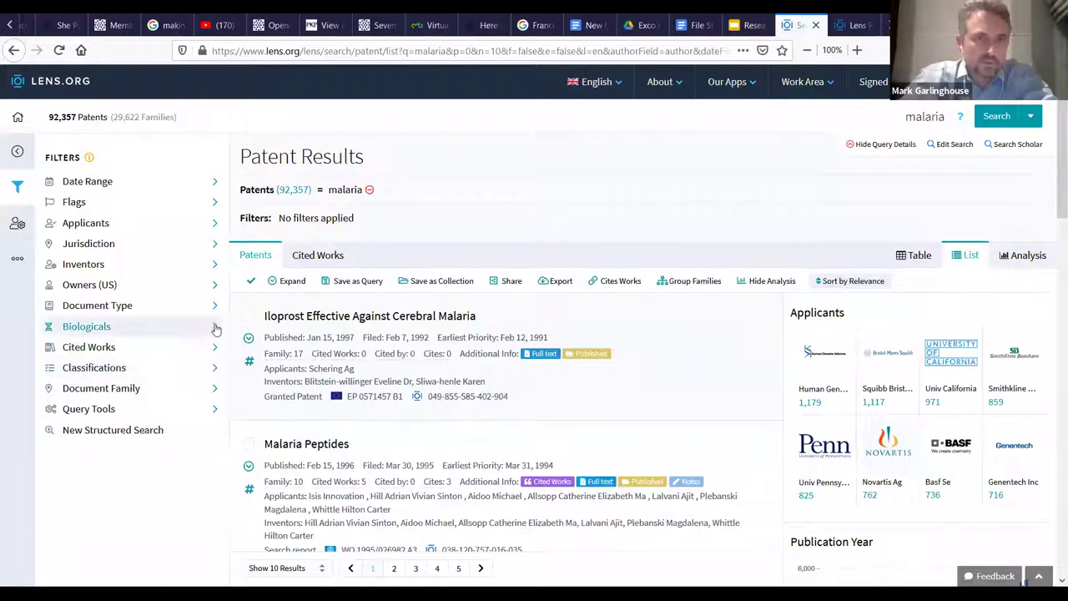
click(214, 328)
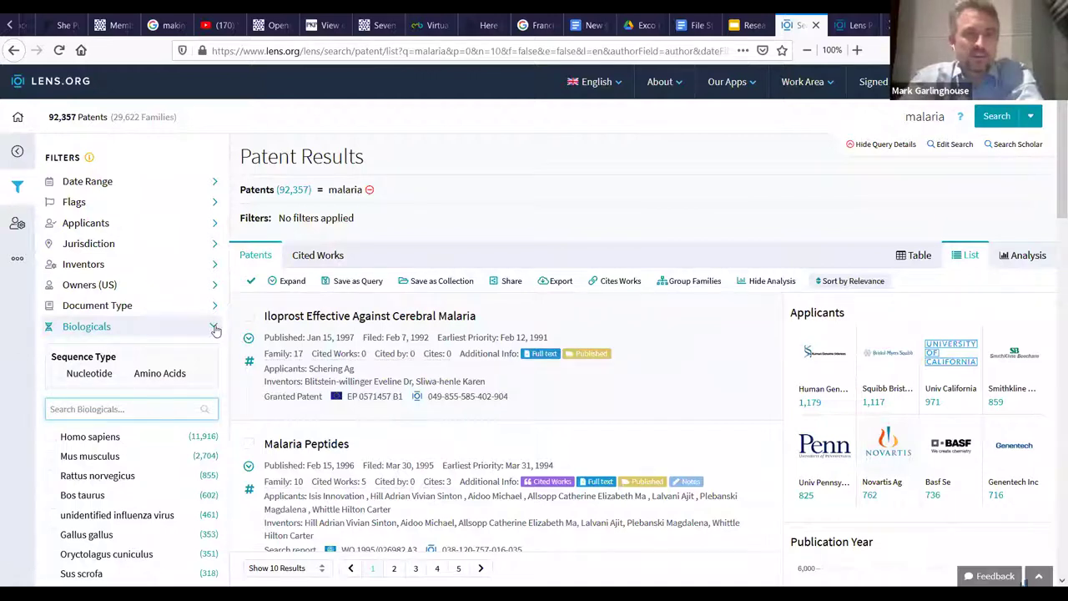
click(215, 329)
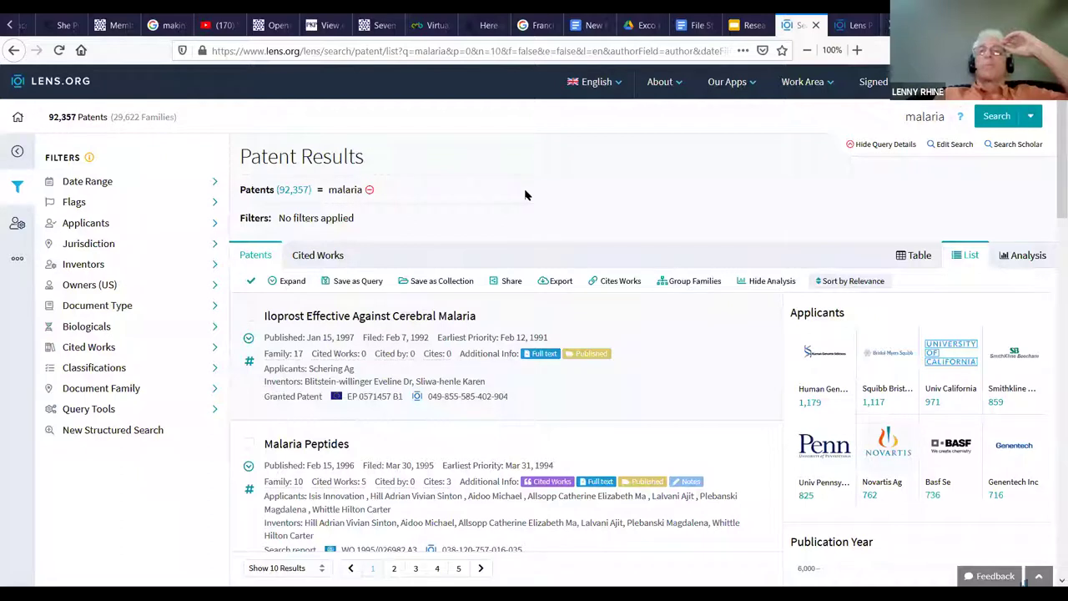
Start a new scholarly works search and look up "health and allied" in the Institution filter.
mouse_move(729, 98)
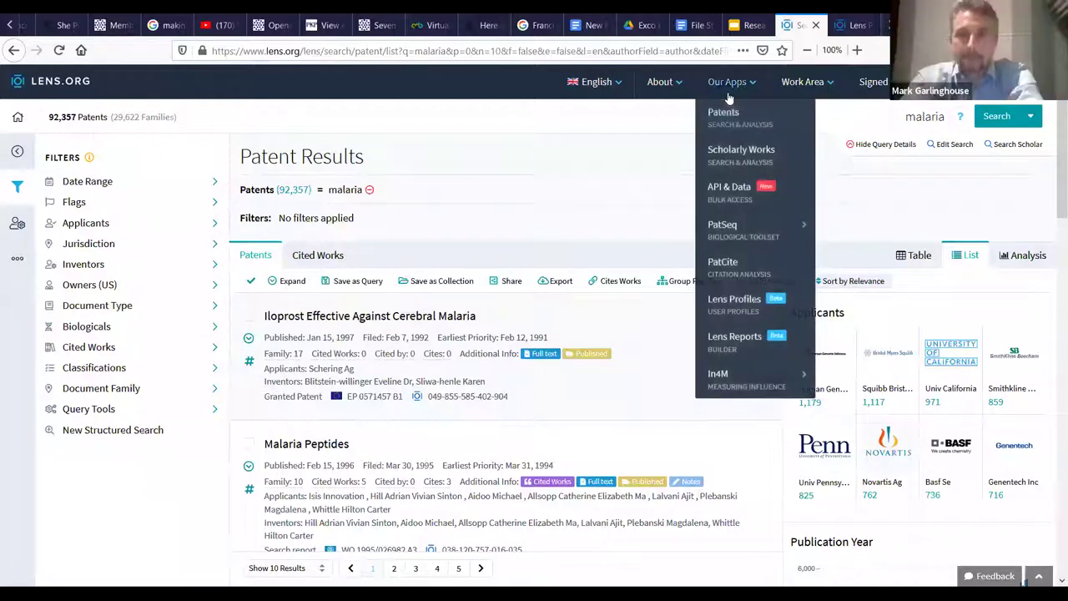
click(724, 150)
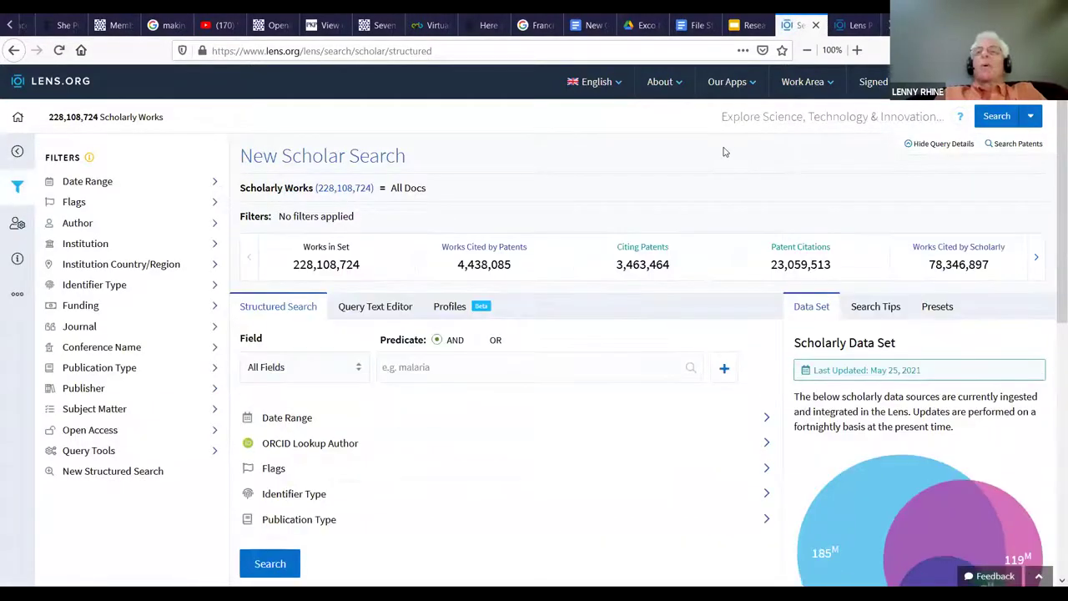
click(216, 244)
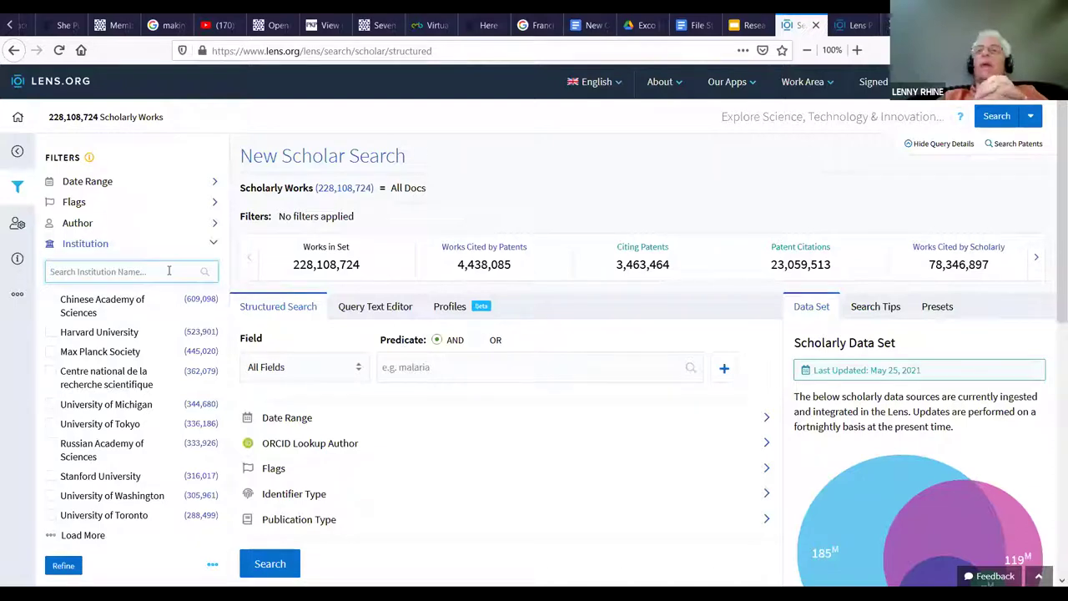
text(uni)
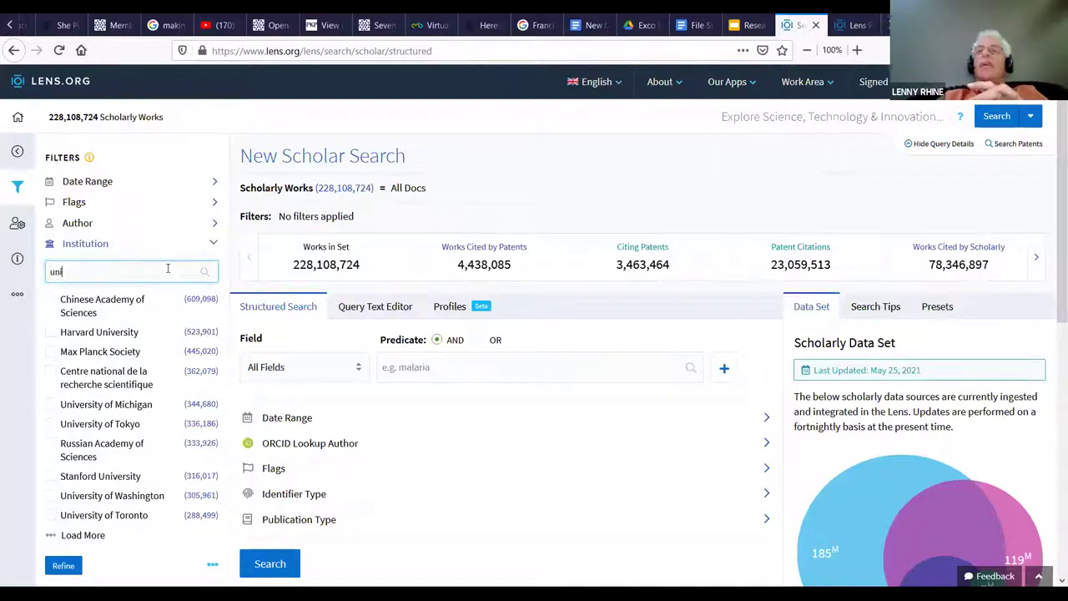
key(BackSpace)
key(BackSpace)
key(BackSpace)
text(health and allied)
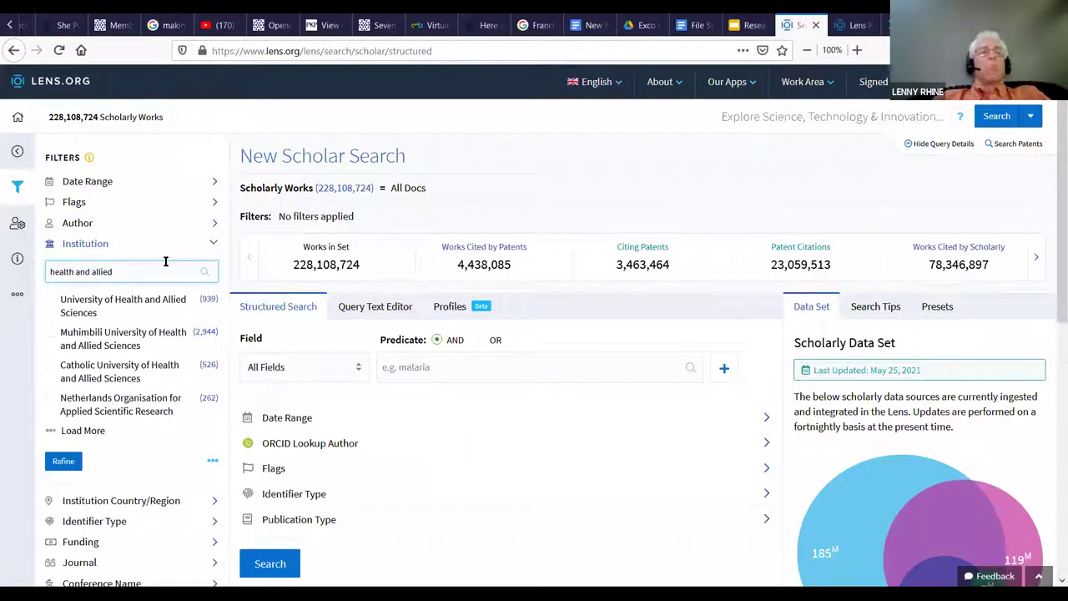
Refine the scholarly search to the University of Health and Allied Sciences and list the matching works.
click(51, 300)
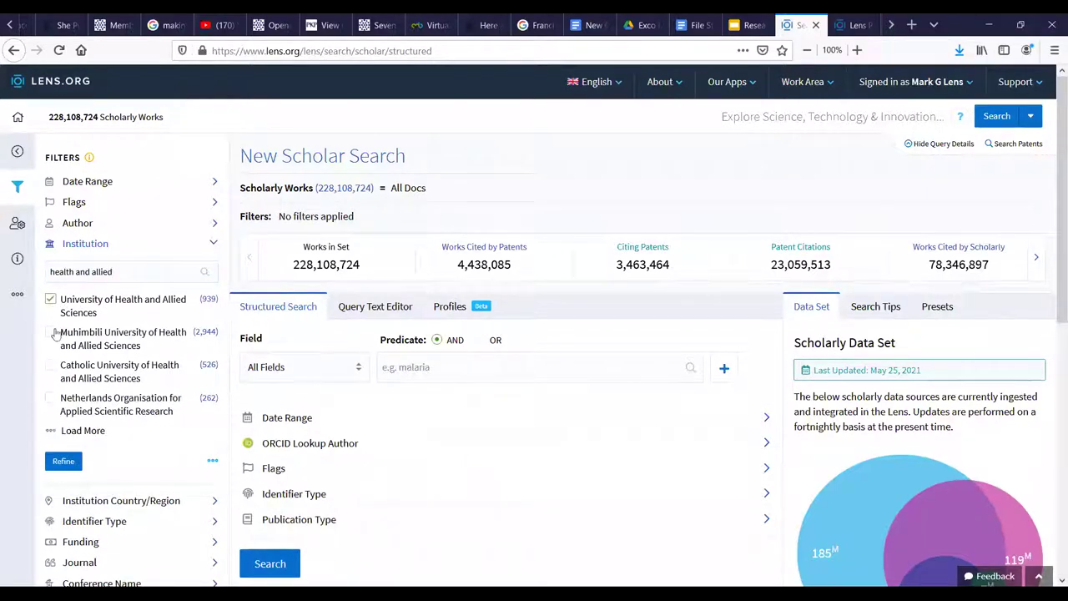
click(62, 462)
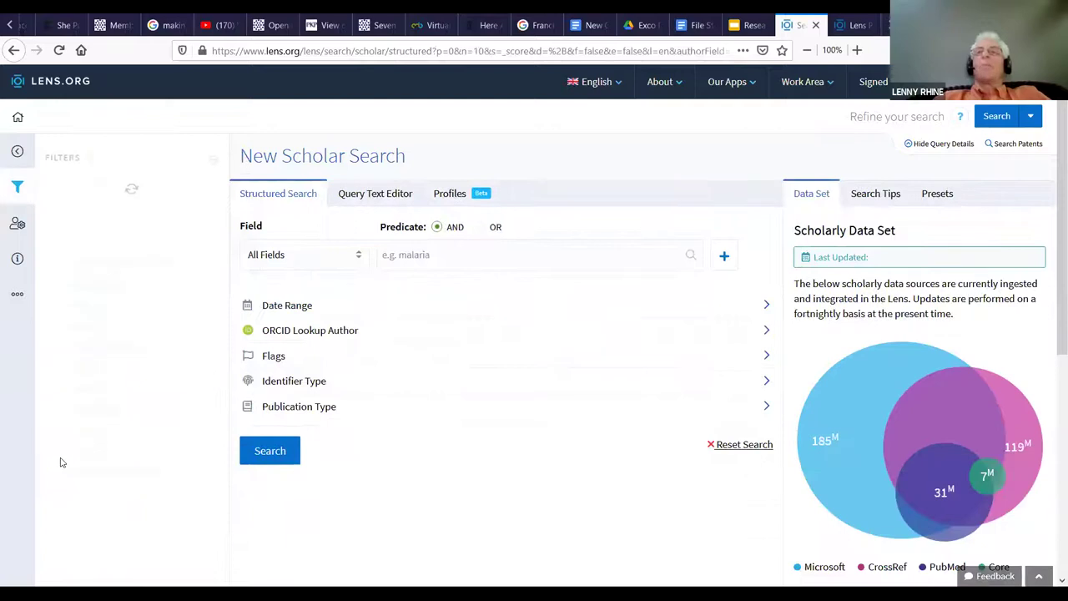
click(270, 568)
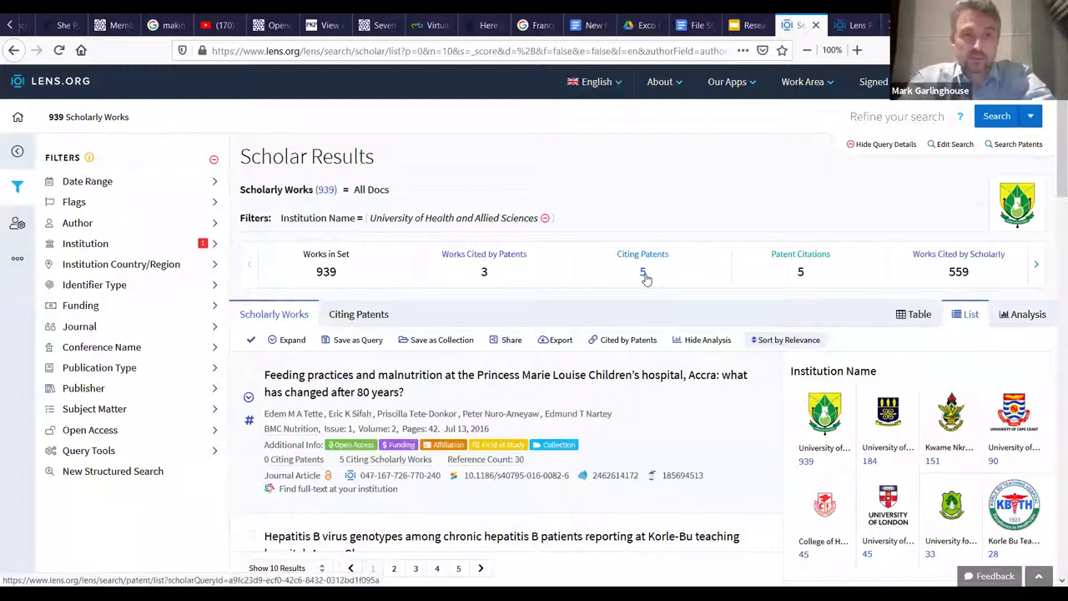
Refine the scholarly results by institution country/region to Ghana.
click(215, 266)
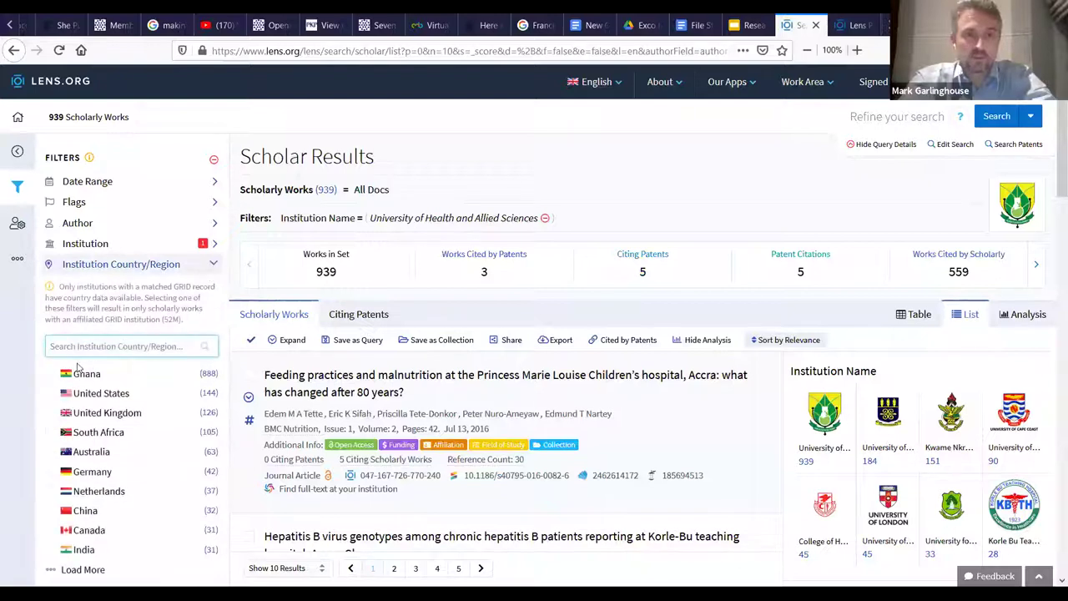
click(51, 373)
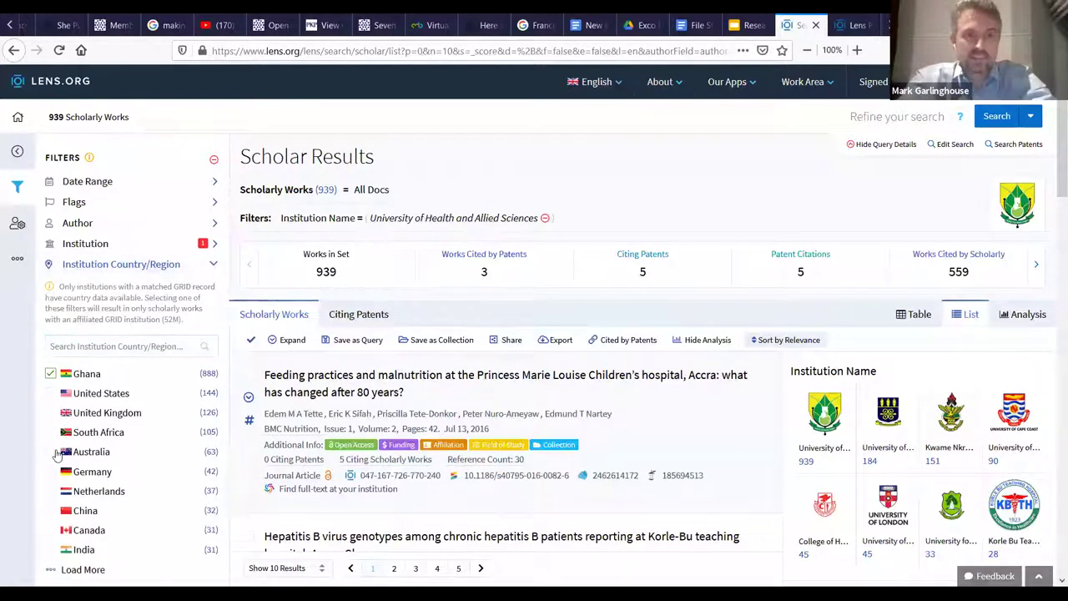
scroll(125, 405, down, 1)
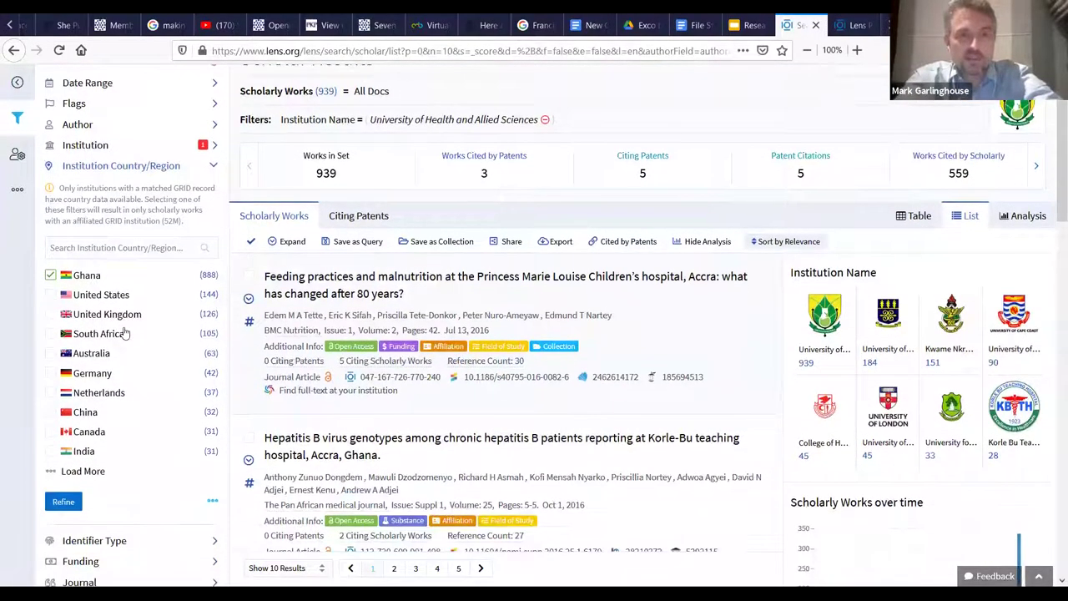
click(54, 502)
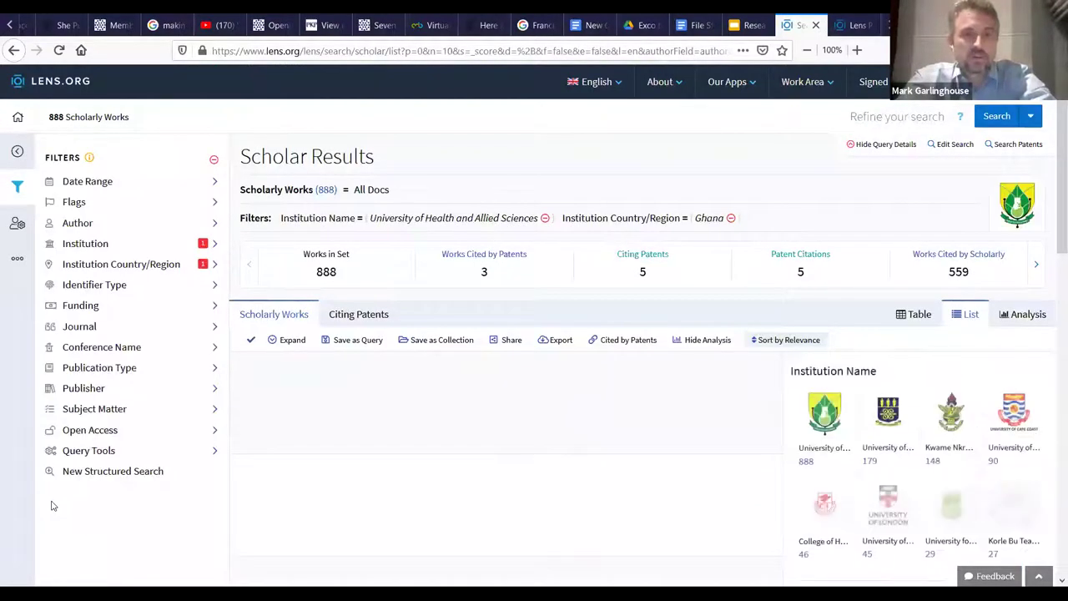
Remove the University of Health and Allied Sciences from the Institution filter and refine the results again.
click(215, 244)
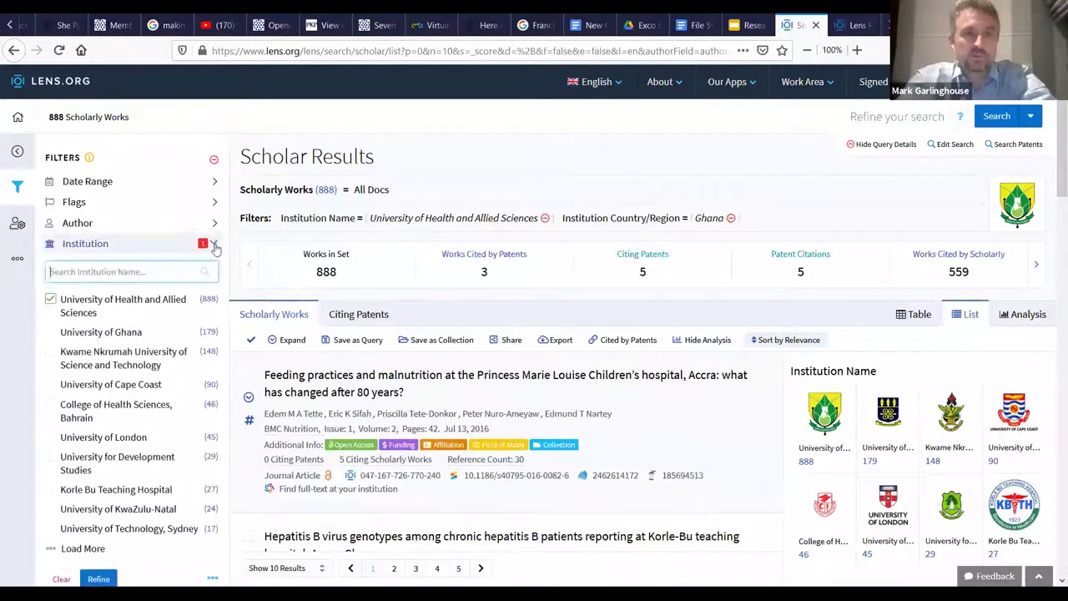
click(51, 301)
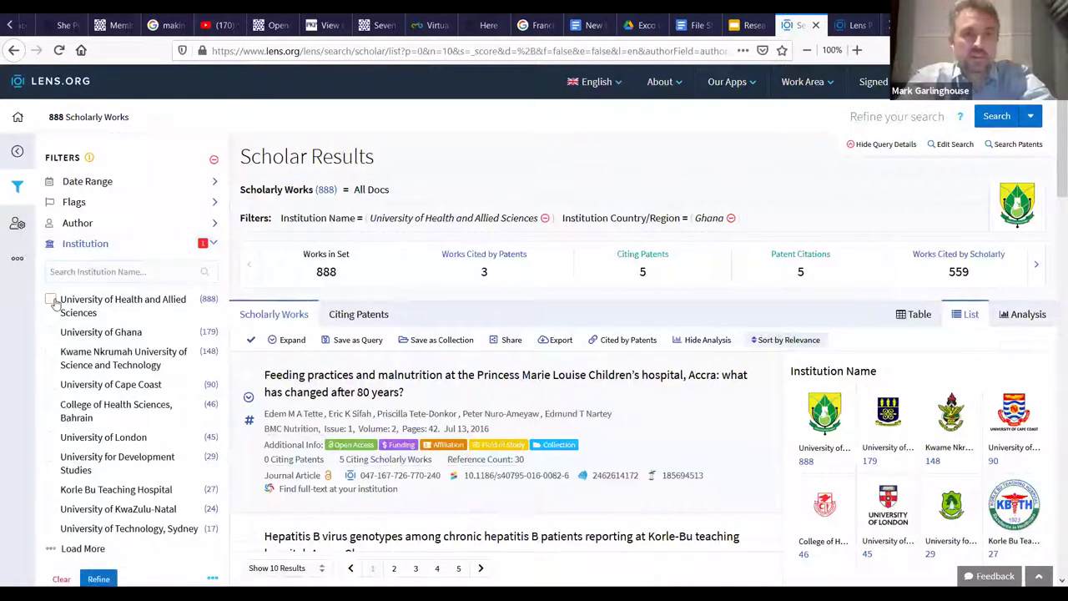
click(96, 580)
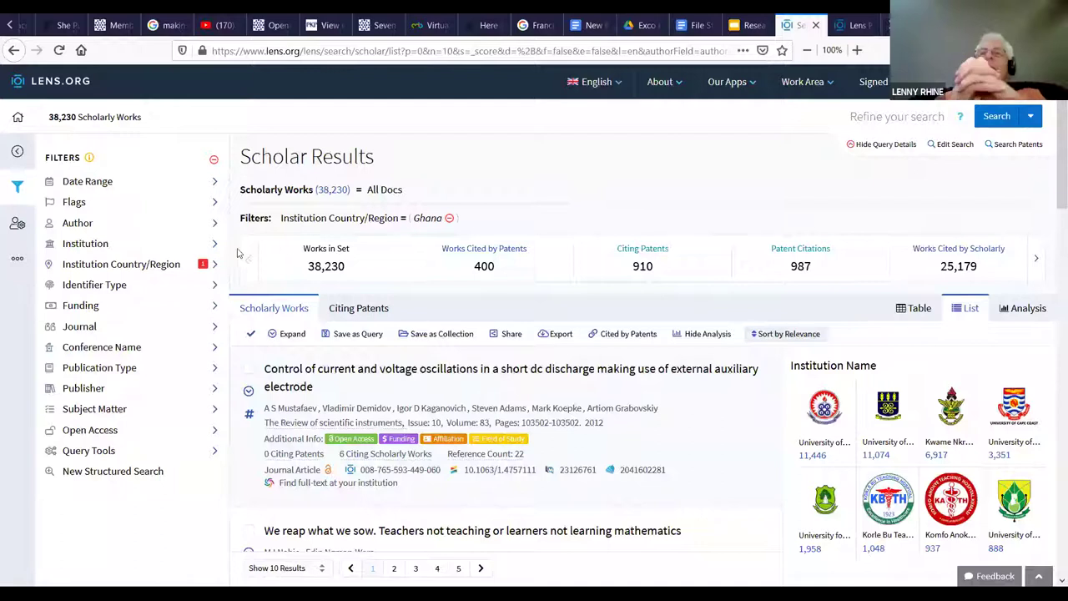
Clear the Ghana selection from the Institution Country/Region filter of the scholarly results.
click(213, 264)
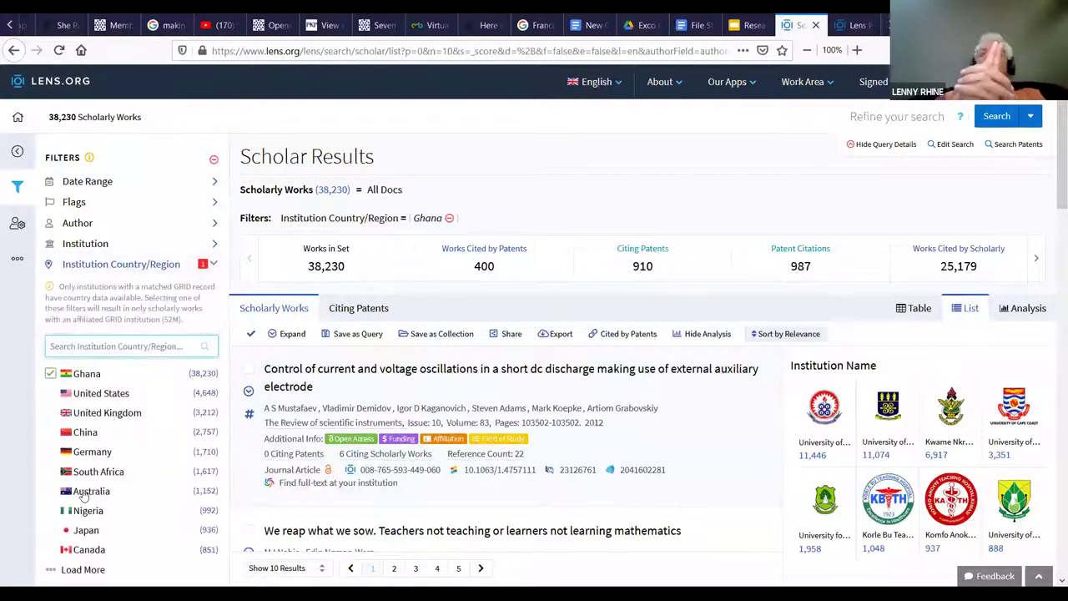
scroll(71, 480, down, 3)
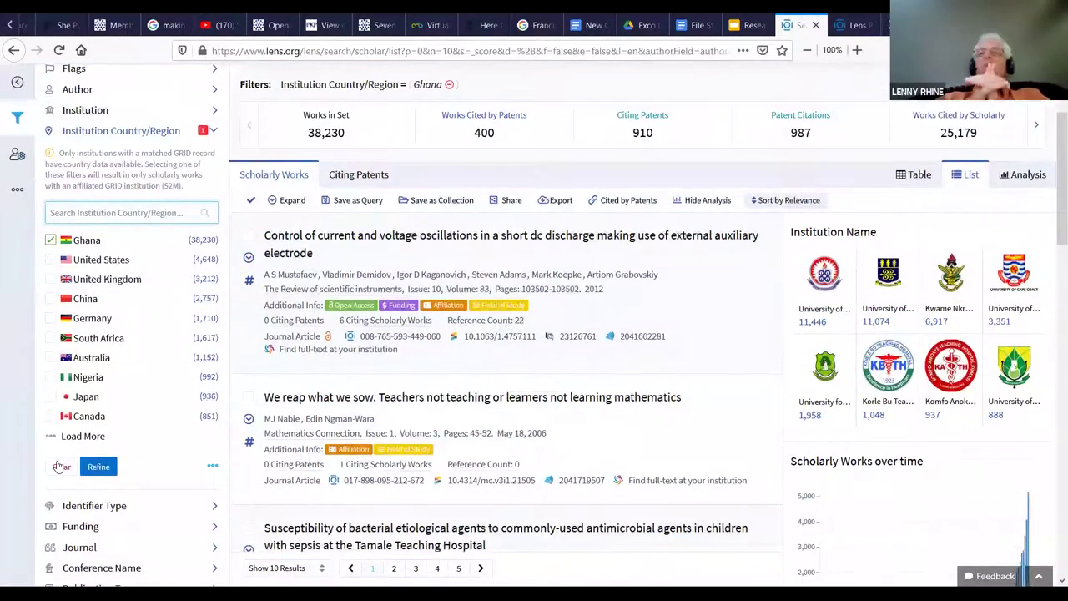
click(60, 467)
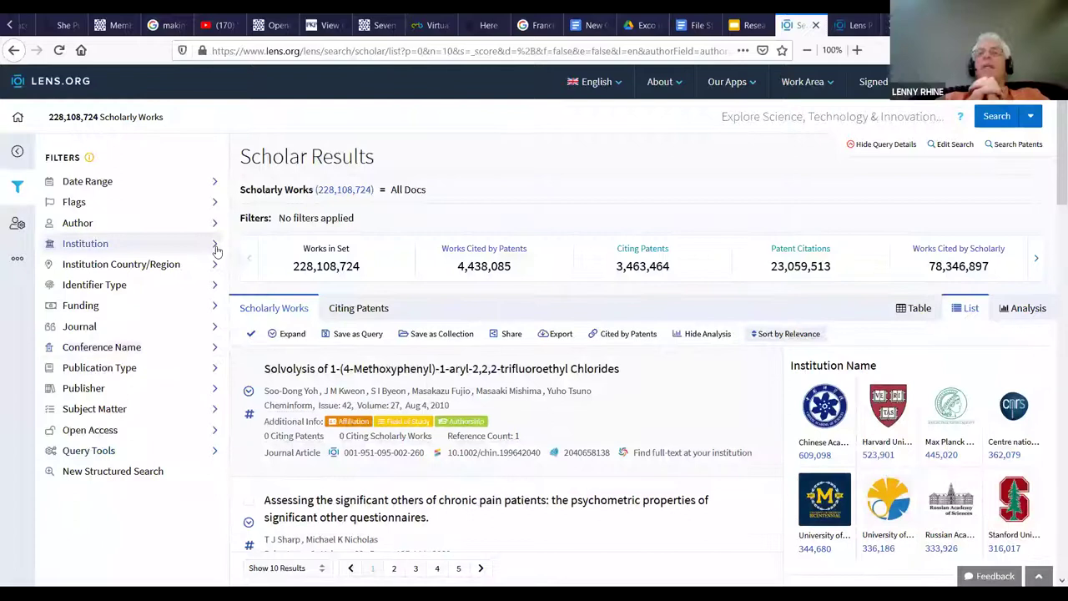
Look up "ebo" in the Institution filter, and clear the lookup without choosing an institution.
text(ebo)
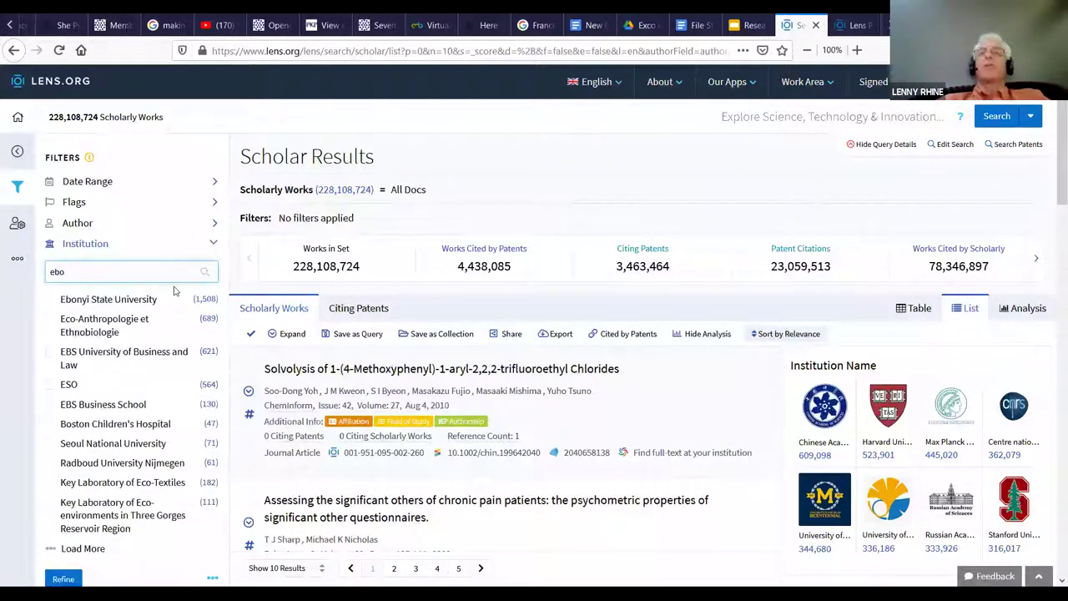
key(BackSpace)
key(BackSpace)
key(BackSpace)
click(214, 243)
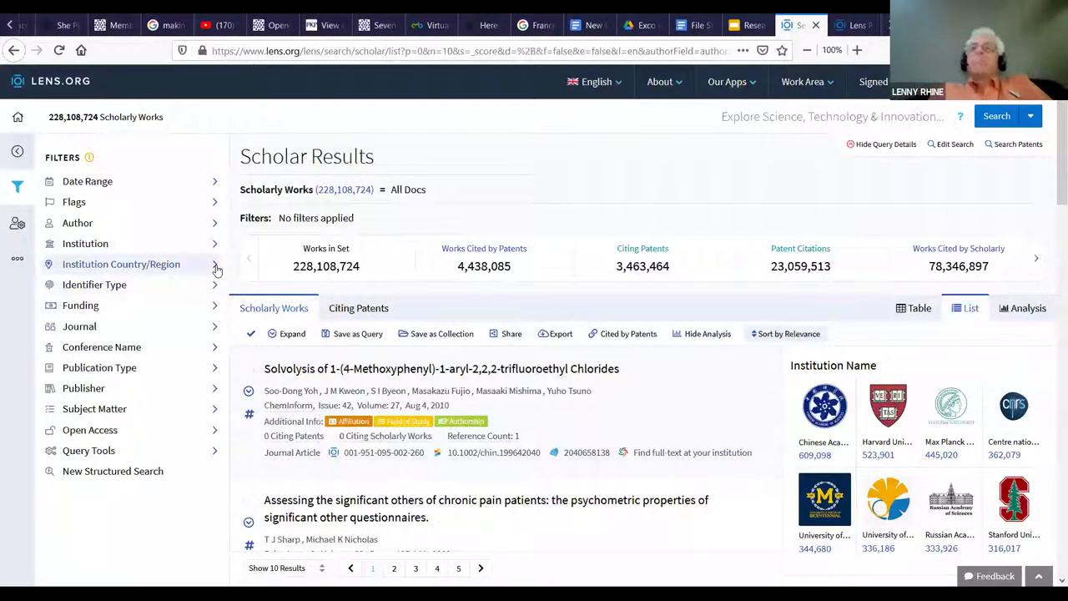
Look up "nigeria" in the Institution Country/Region filter and refine the scholarly works to Nigeria.
click(215, 265)
text(nigeria)
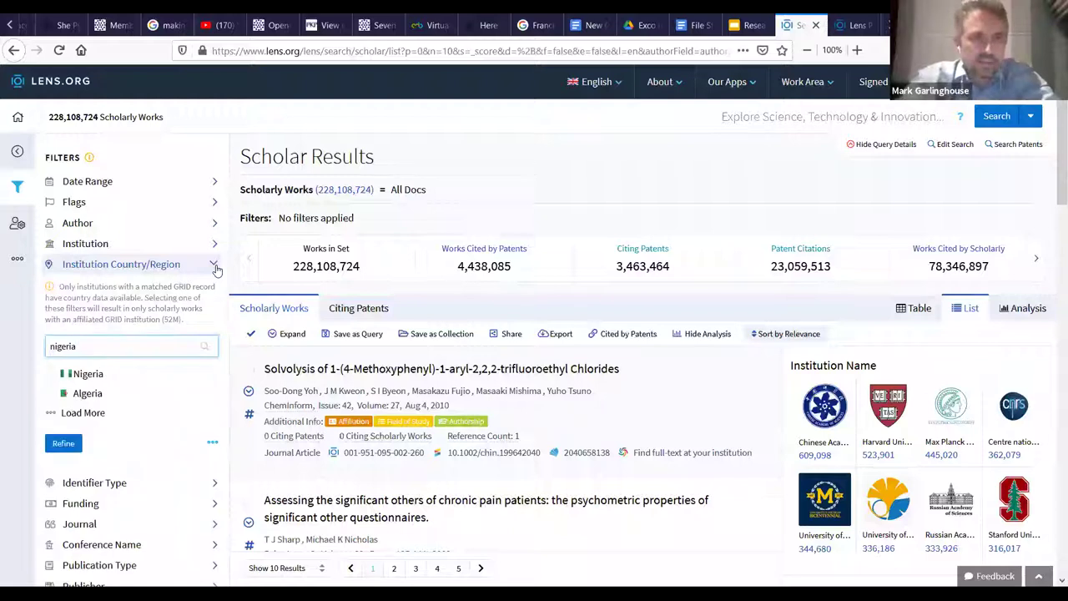
click(55, 375)
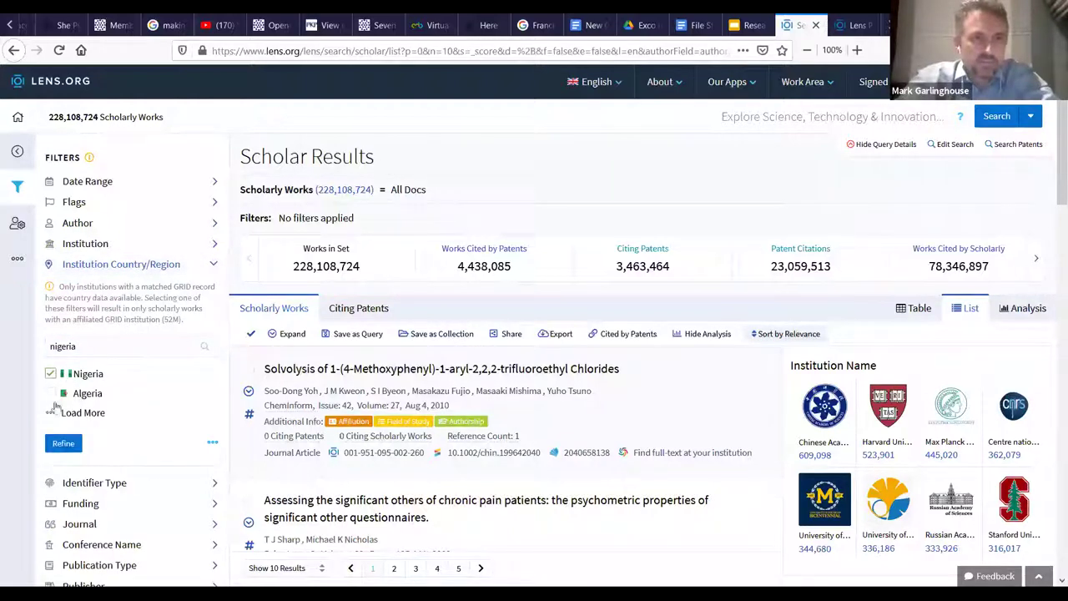
click(57, 443)
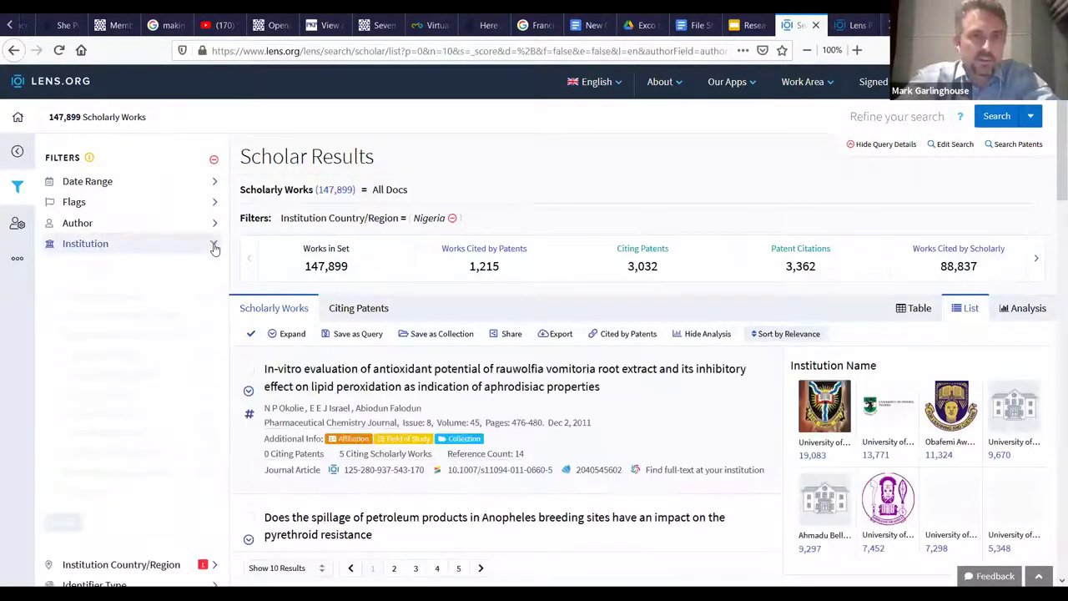
Refine the Nigerian scholarly works to the University of Ibadan with the Institution filter.
click(214, 245)
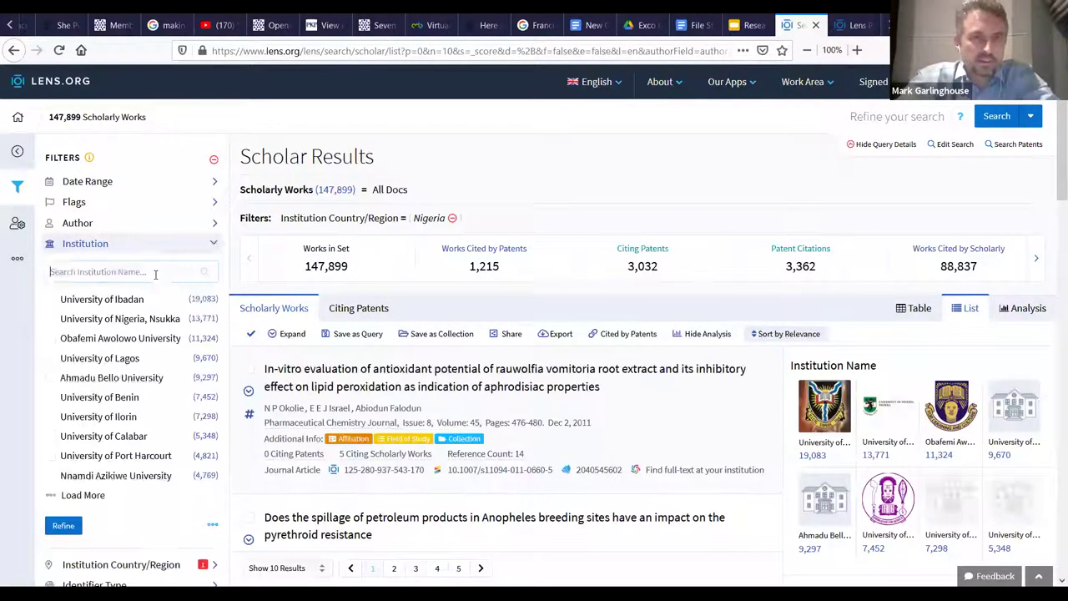
click(51, 299)
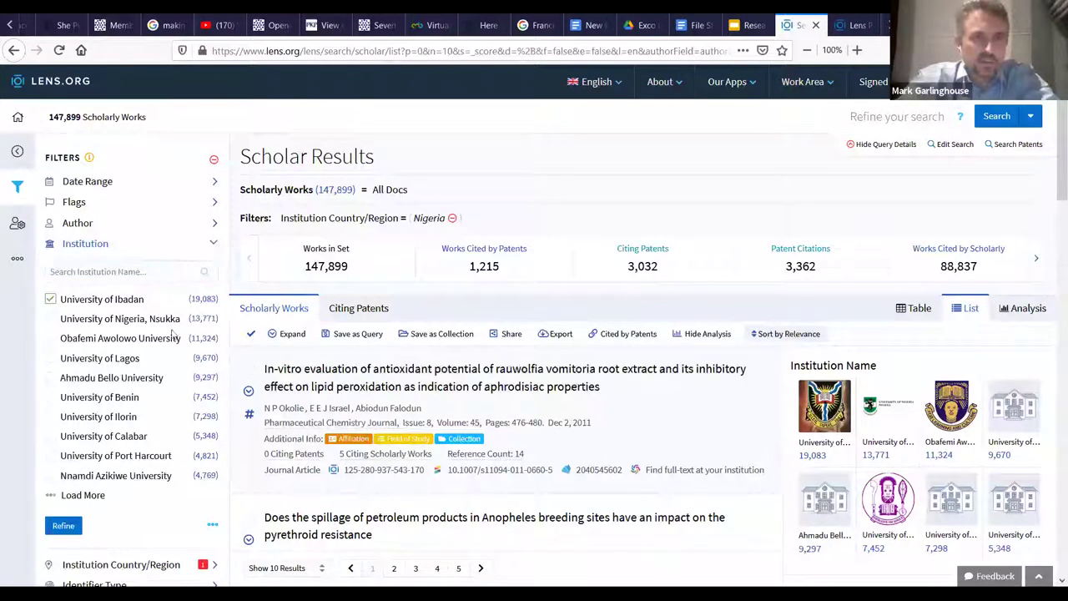
click(60, 526)
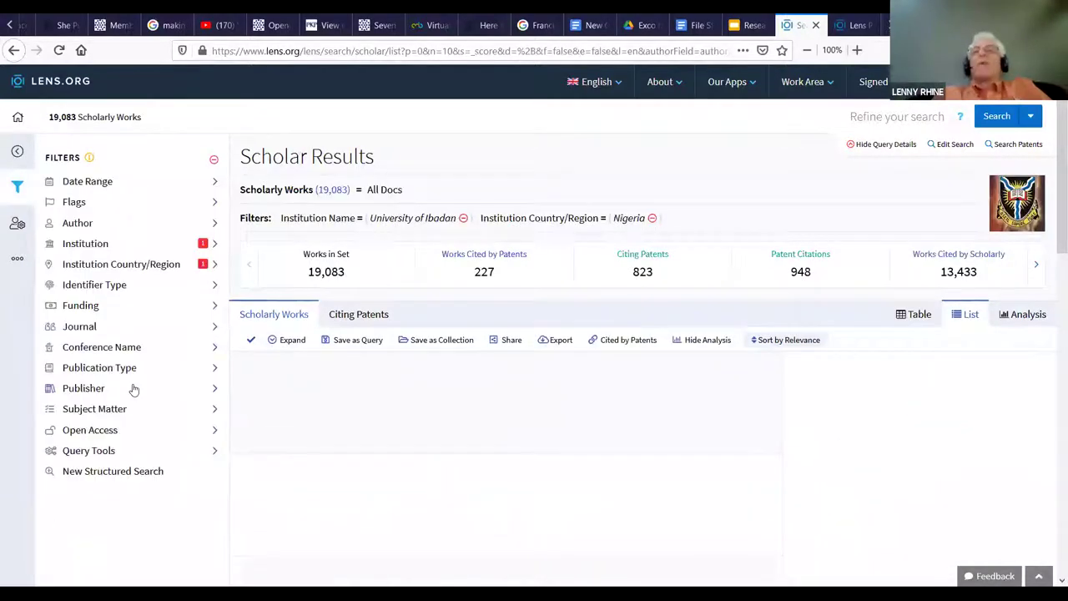
Add University College Hospital, Ibadan to the Institution filter and refine the results again.
click(214, 244)
click(51, 320)
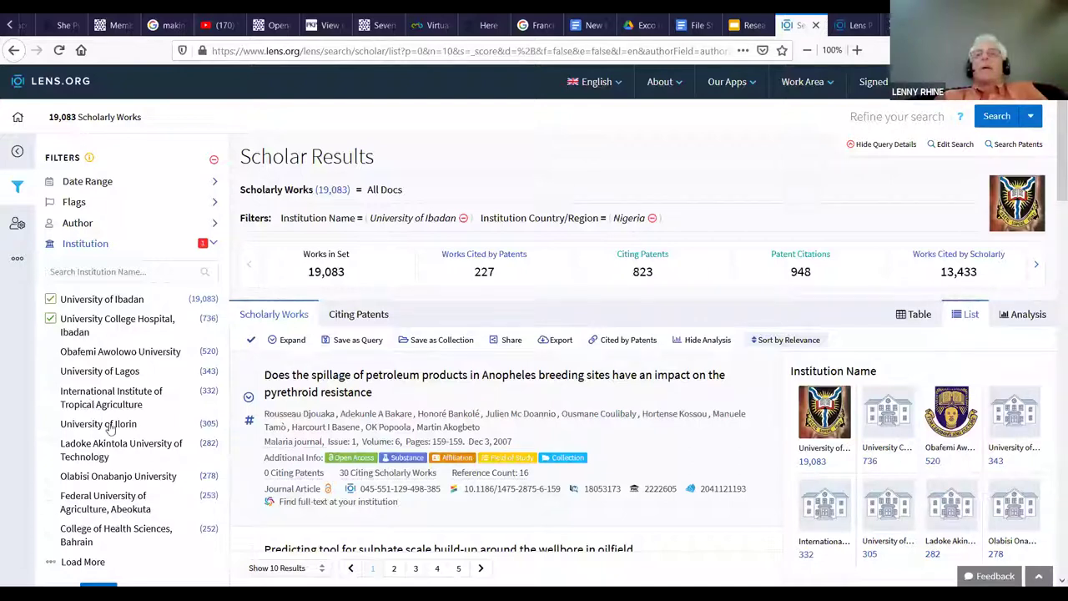
scroll(110, 343, down, 1)
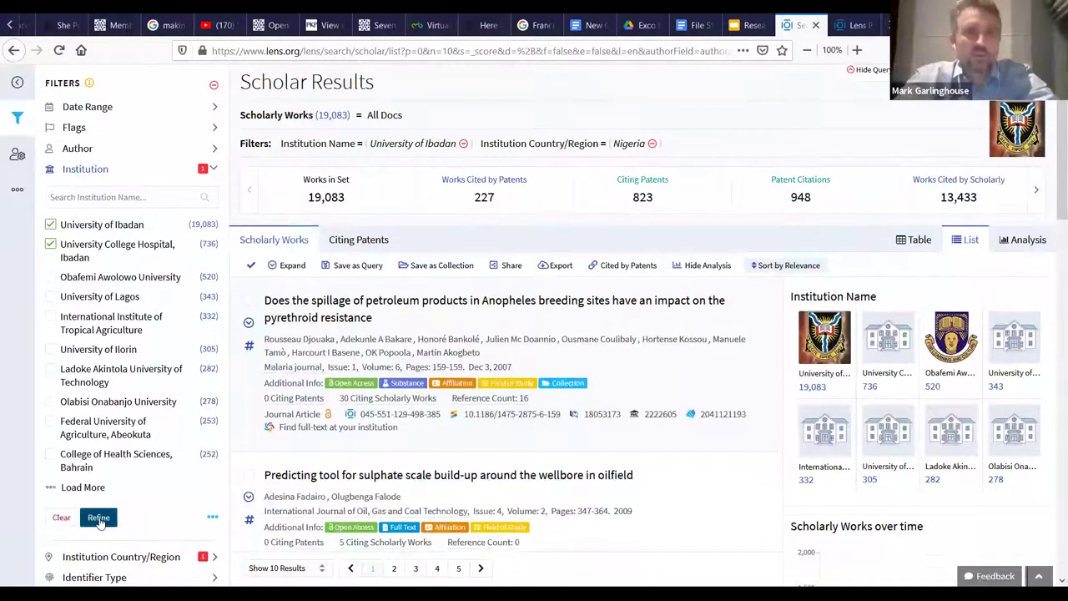
click(99, 518)
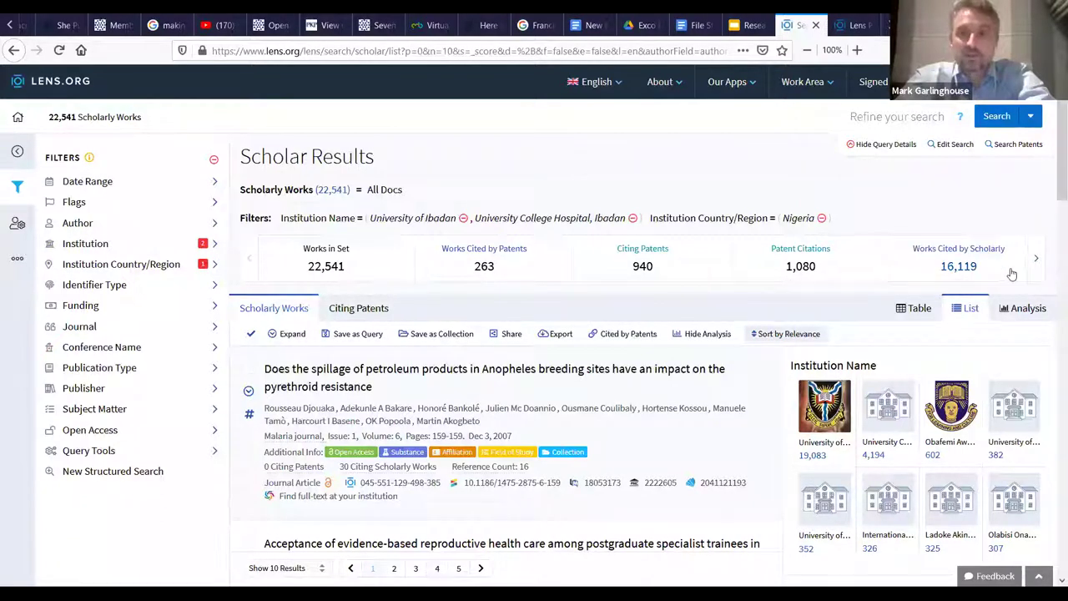
Look through the citation metrics of the filtered works and open the list of their citing patents.
click(1036, 260)
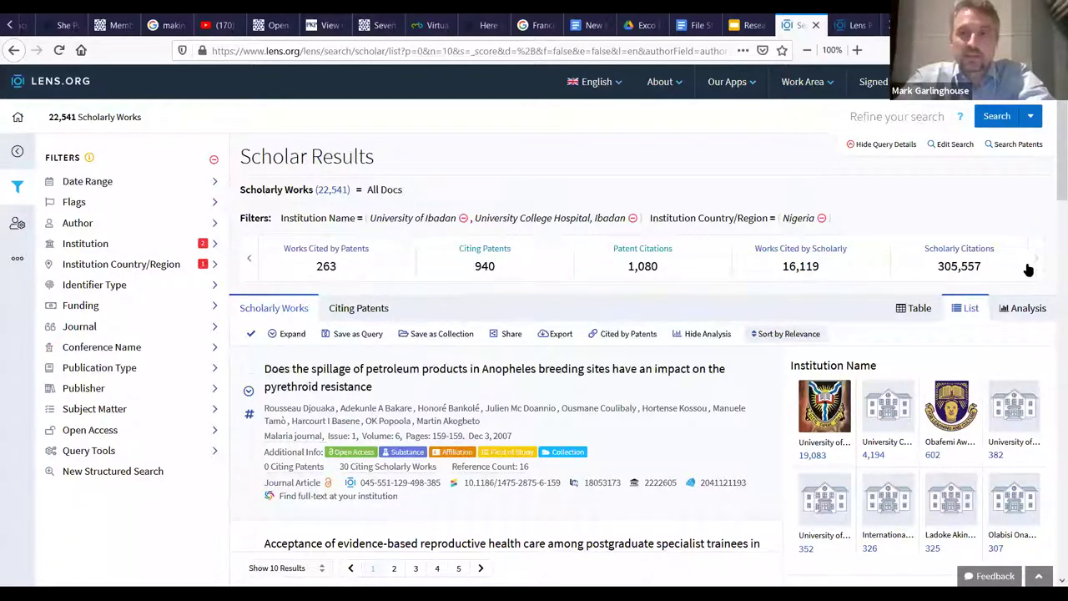
click(254, 258)
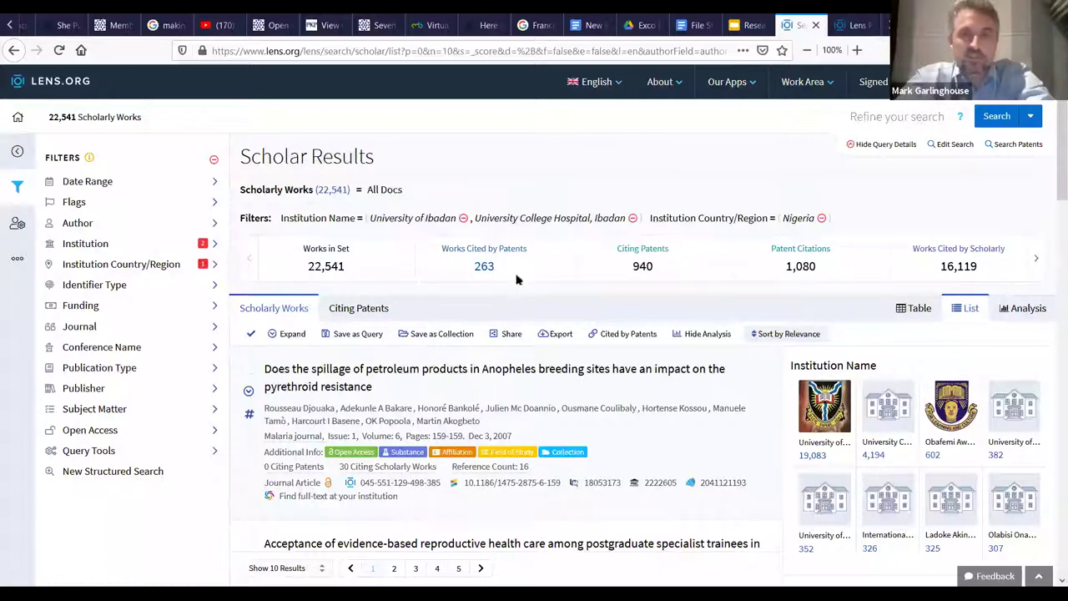
click(642, 267)
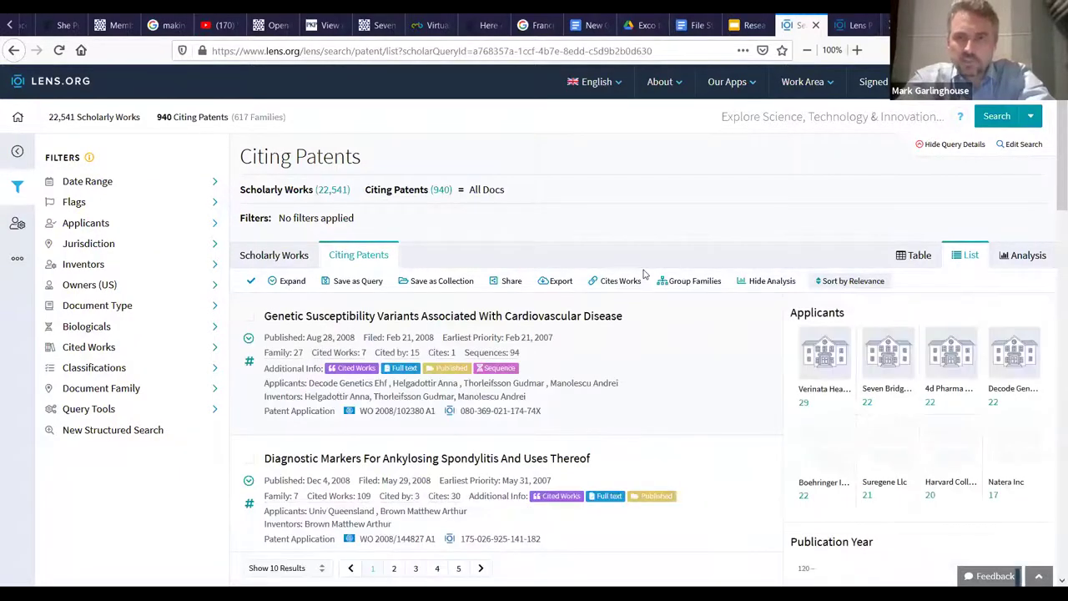
Examine the exploration options for the top patent applicants, including Verinata Health Inc, Seven Bridges Genomics Inc, 4d Pharma Res Ltd, Suregene Llc and Harvard College.
click(830, 391)
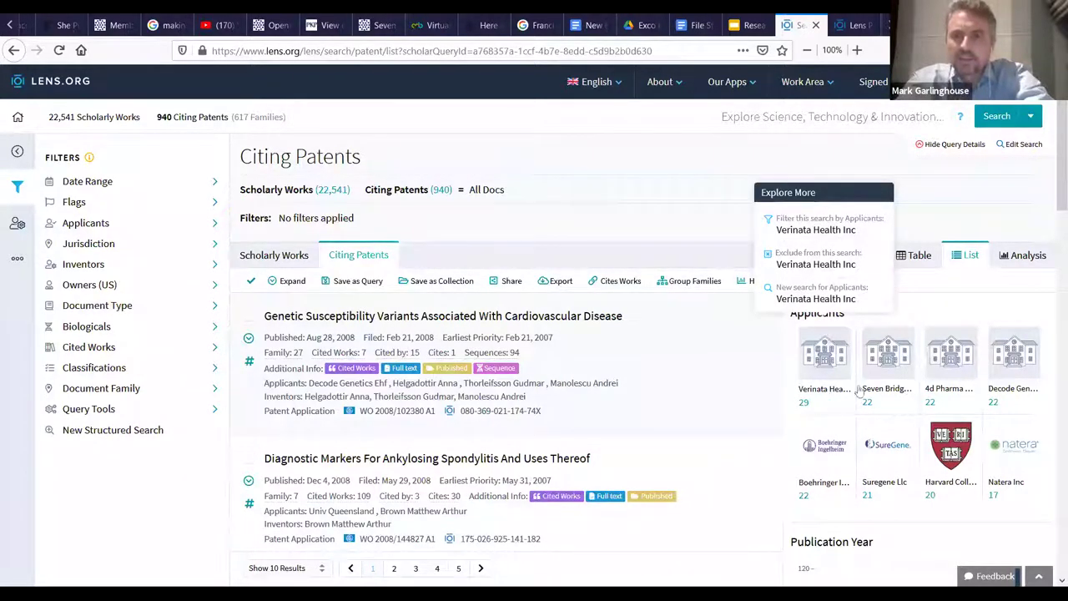
click(886, 393)
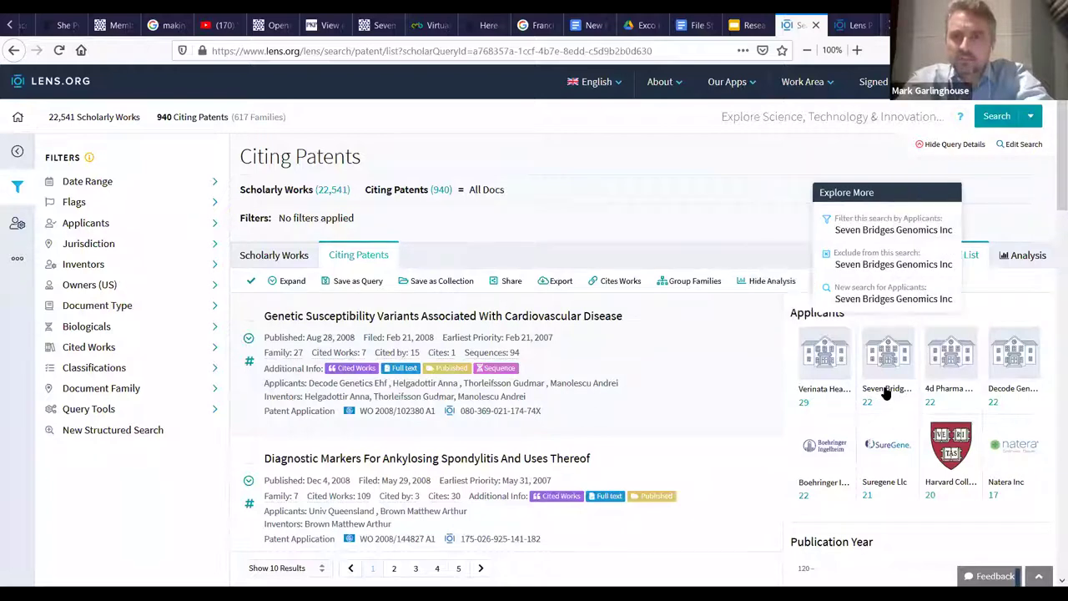
click(943, 392)
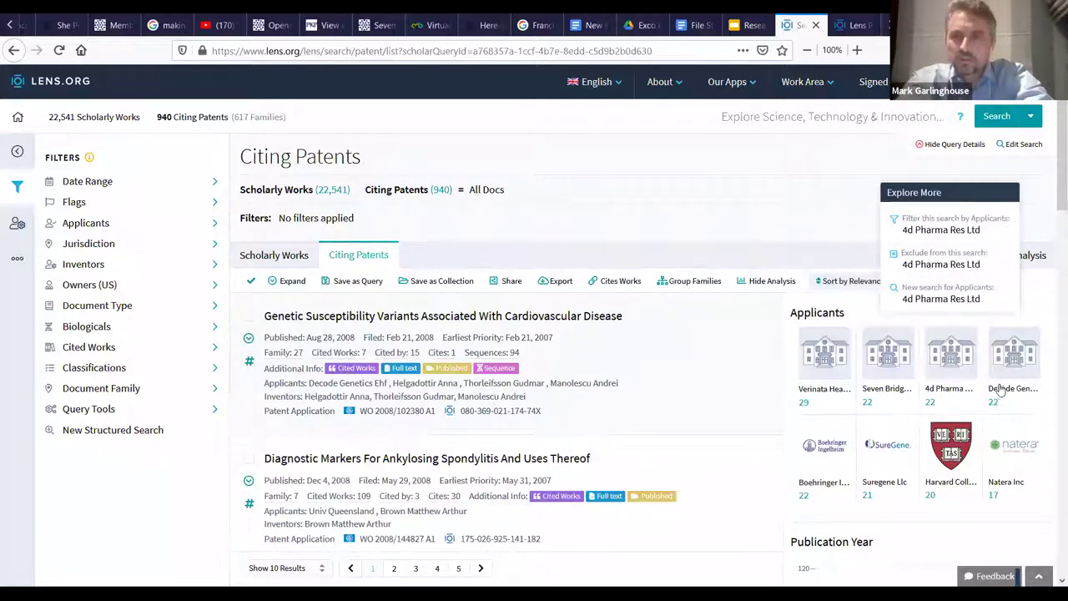
click(815, 511)
click(890, 498)
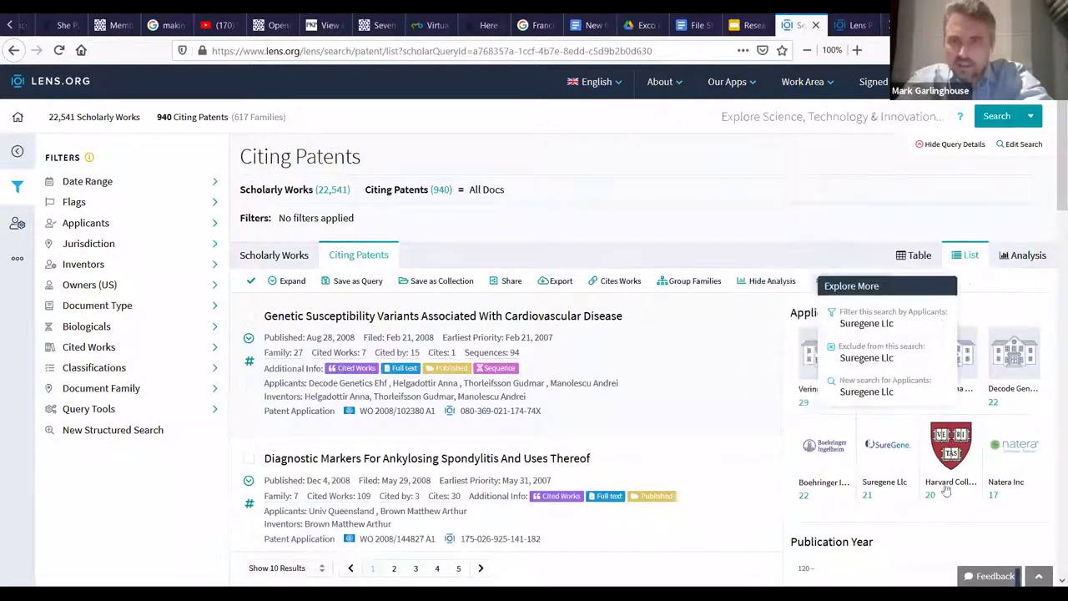
click(951, 484)
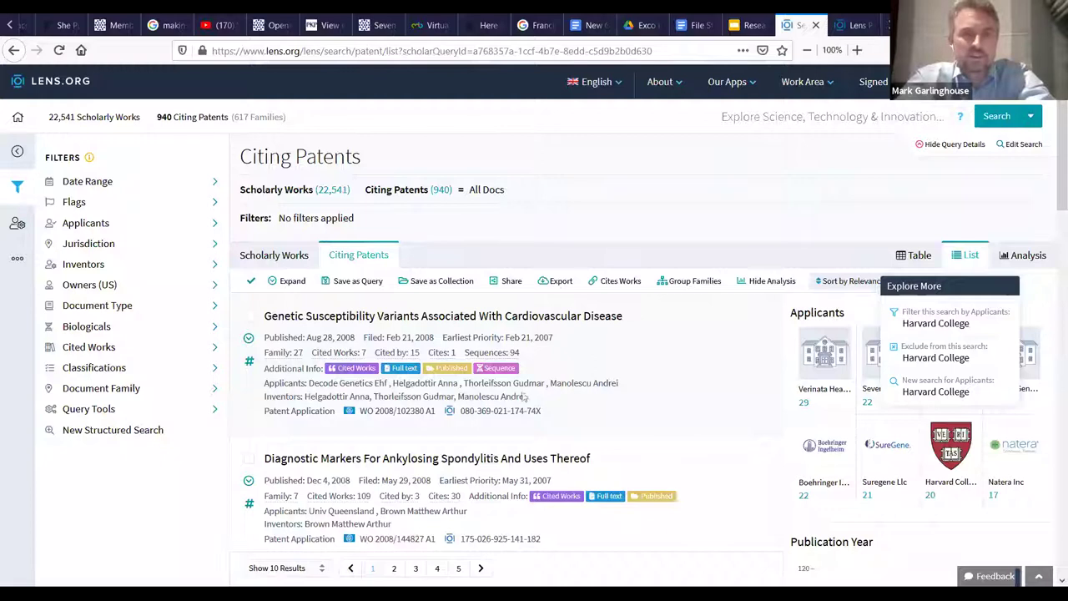
Return to the scholarly works and remove University of Ibadan and University College Hospital, Ibadan from the Institution filter.
click(271, 258)
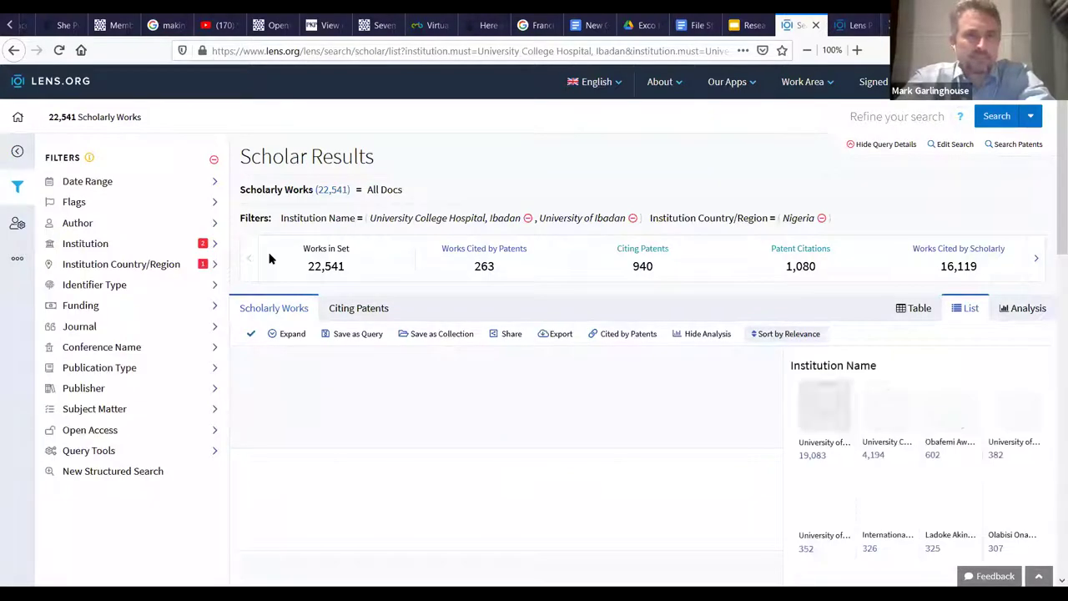
click(216, 266)
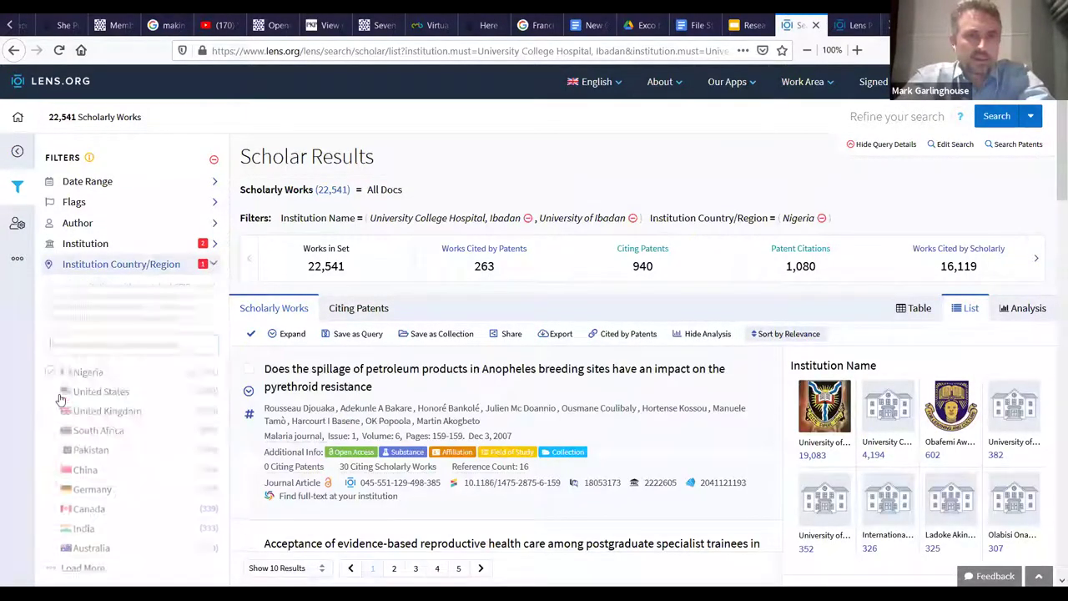
click(213, 246)
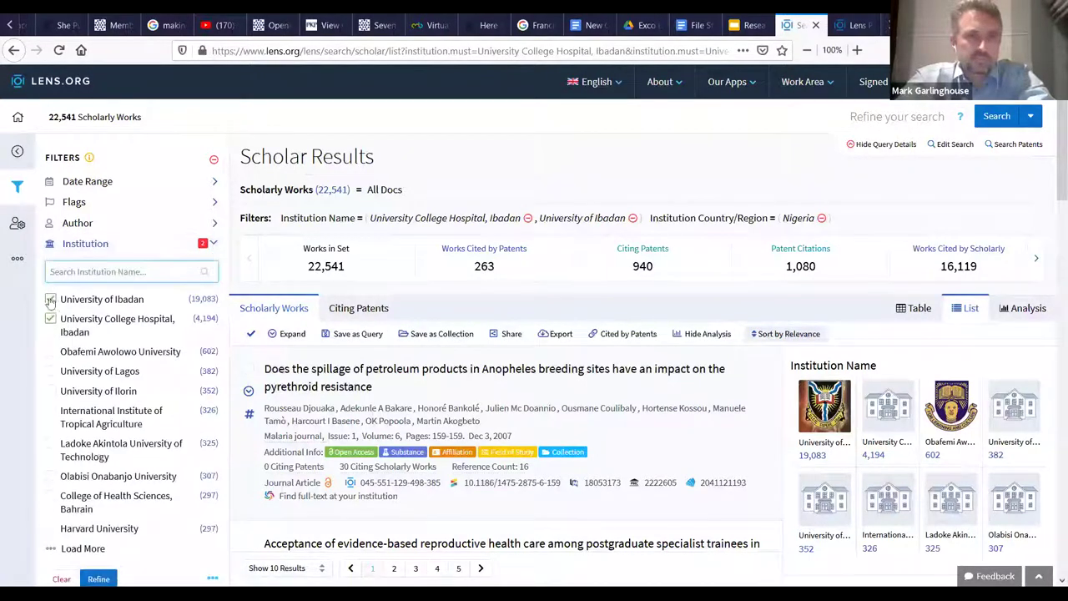
click(51, 300)
click(51, 321)
click(99, 579)
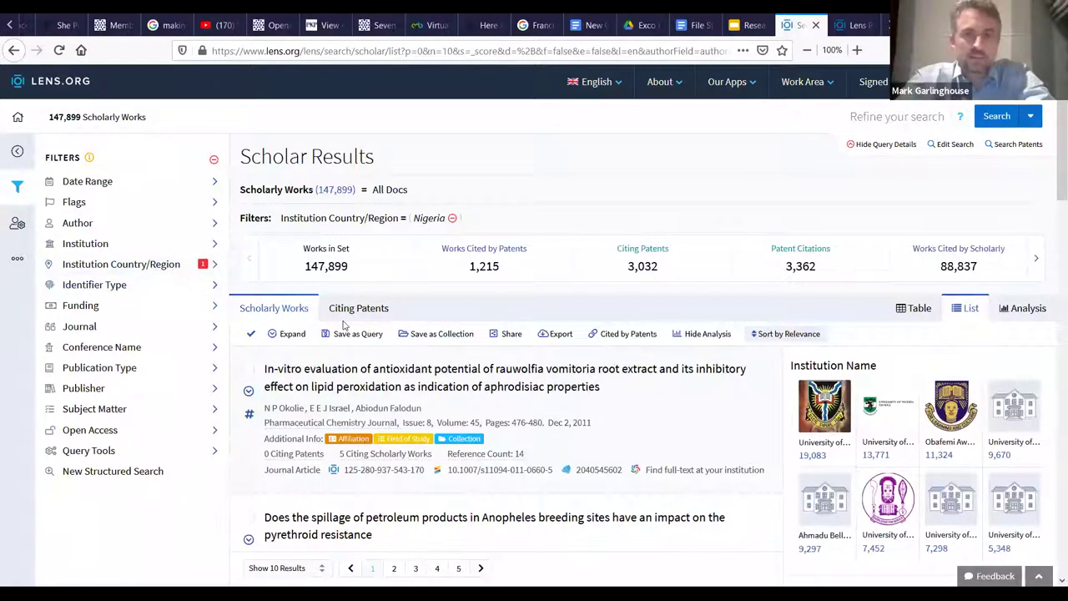
Open the analysis of the Nigerian scholarly works and clear all its visualisations.
click(1027, 316)
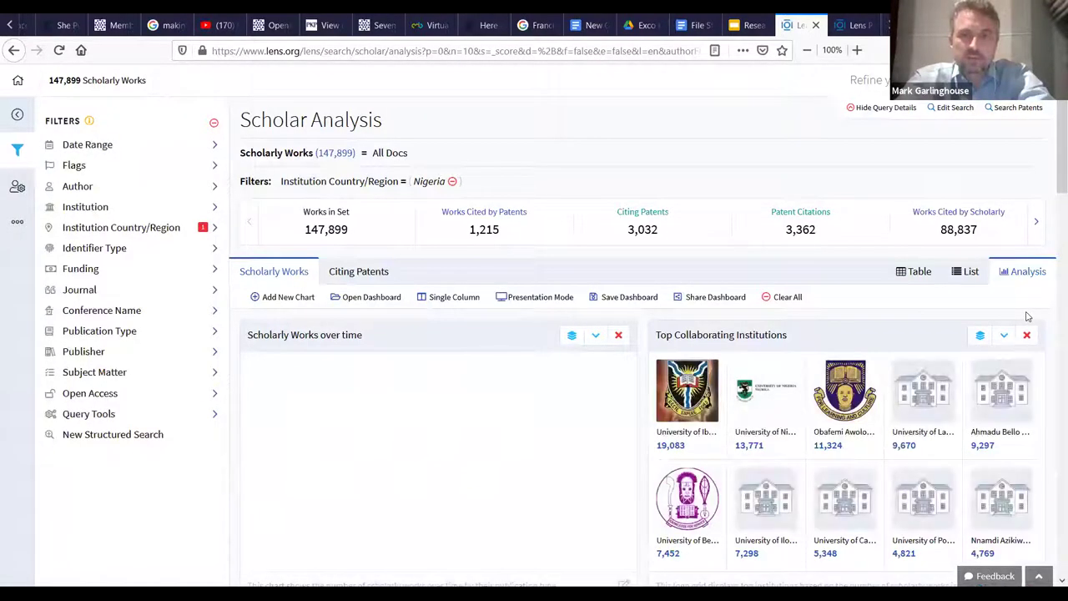
scroll(1025, 310, down, 1)
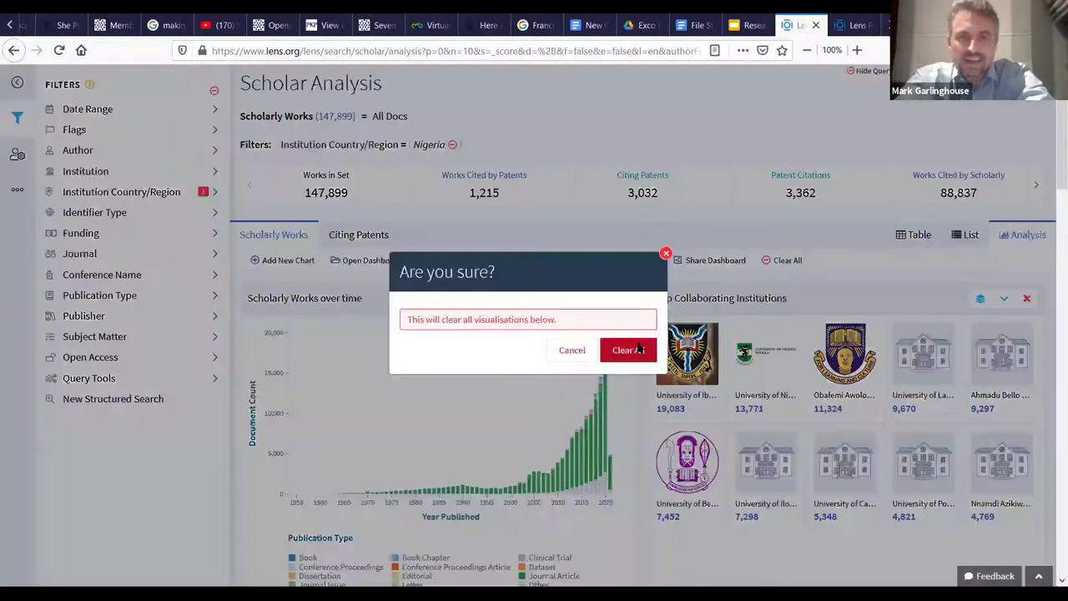
click(637, 348)
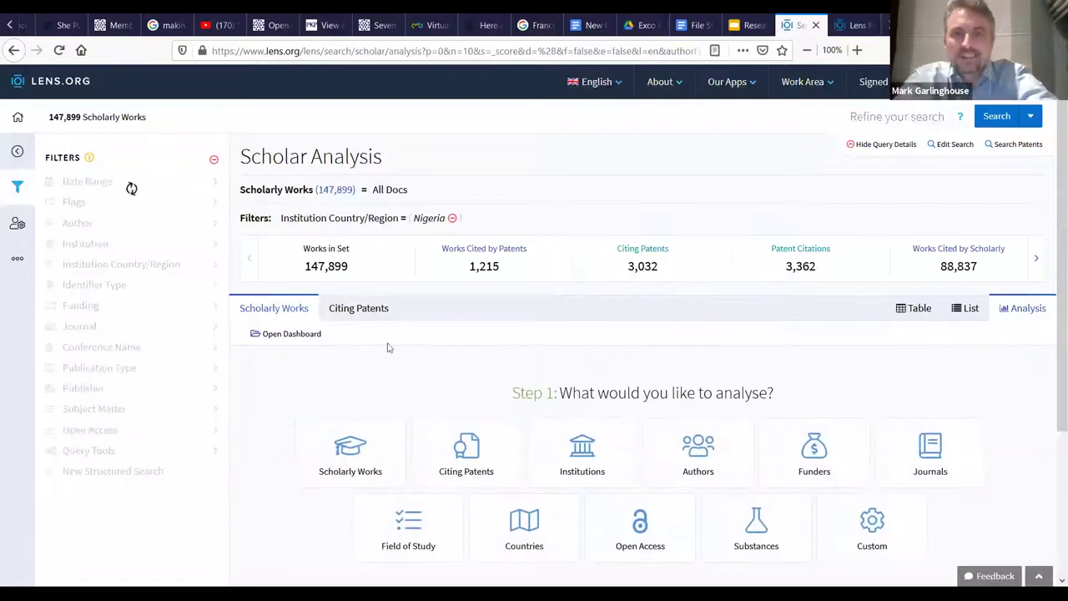
Load the preset Institutions Dashboard for the Nigerian scholarly works and look over its charts.
scroll(401, 348, down, 3)
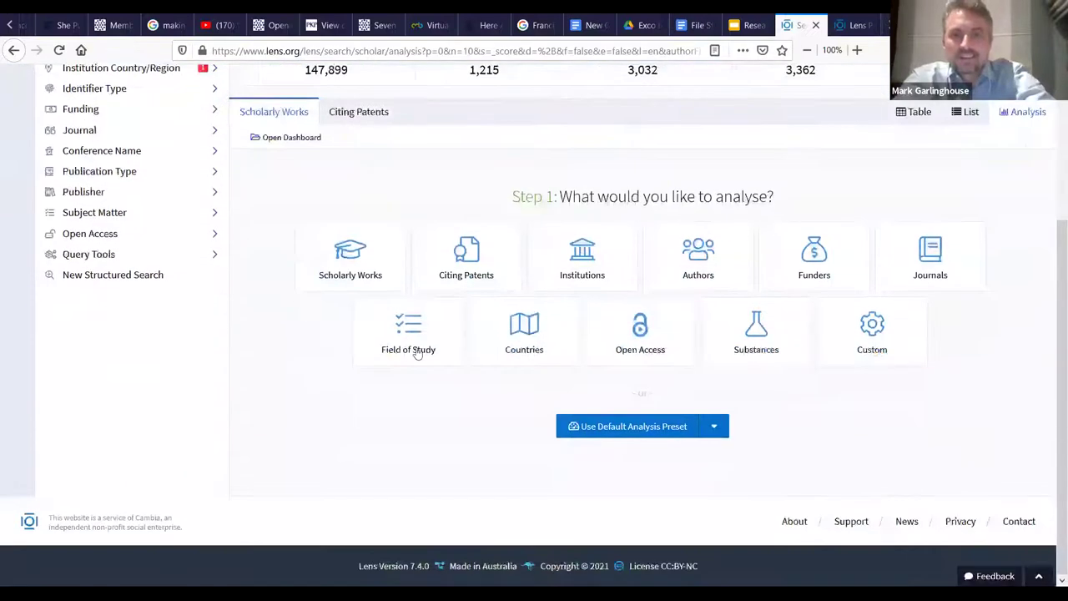
click(712, 427)
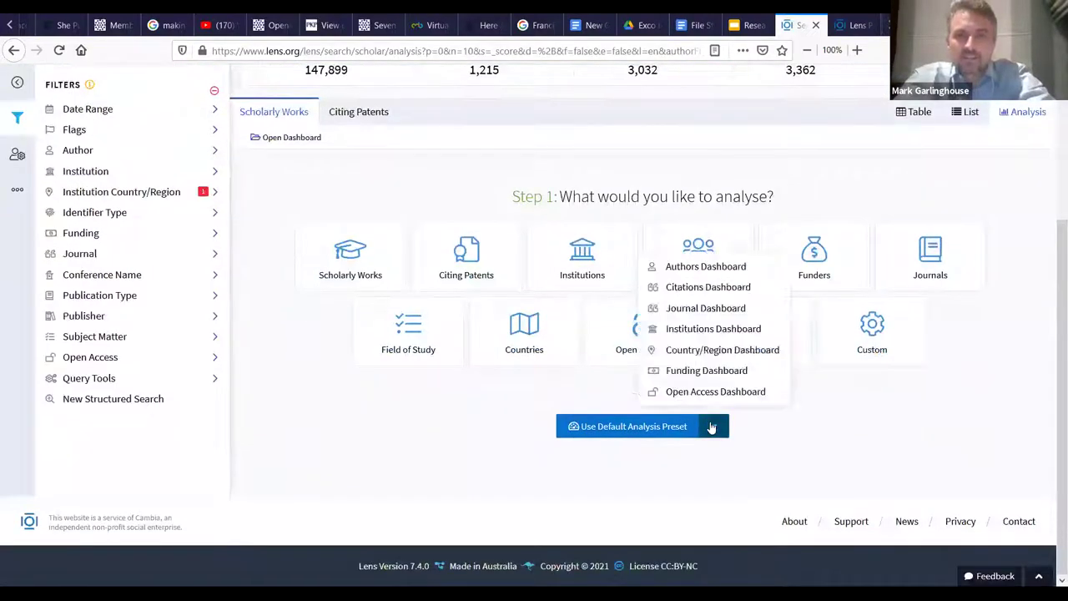
click(706, 330)
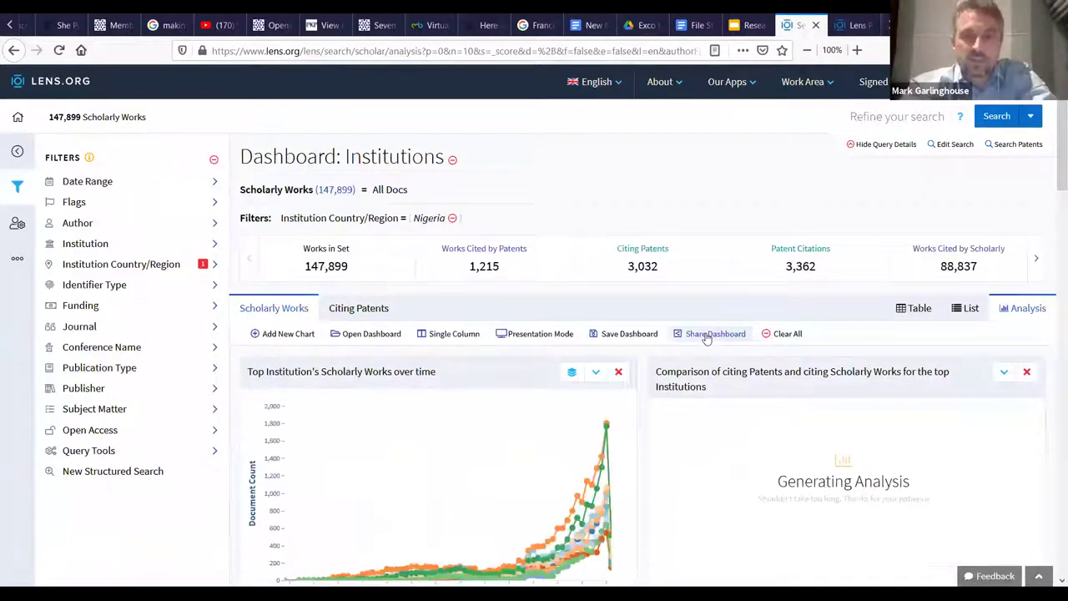
scroll(973, 384, down, 5)
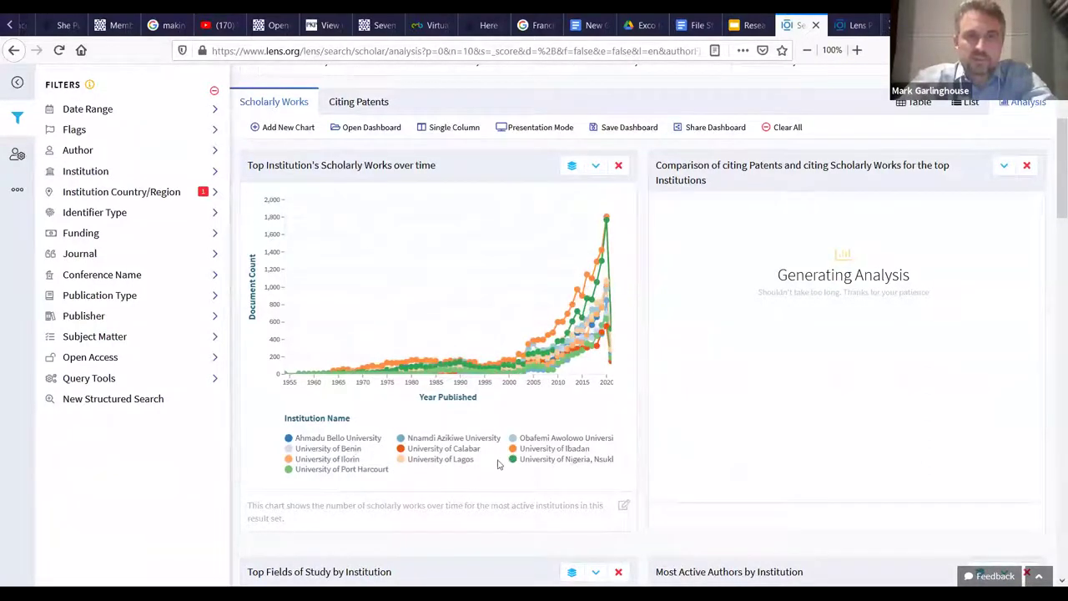
scroll(504, 466, up, 4)
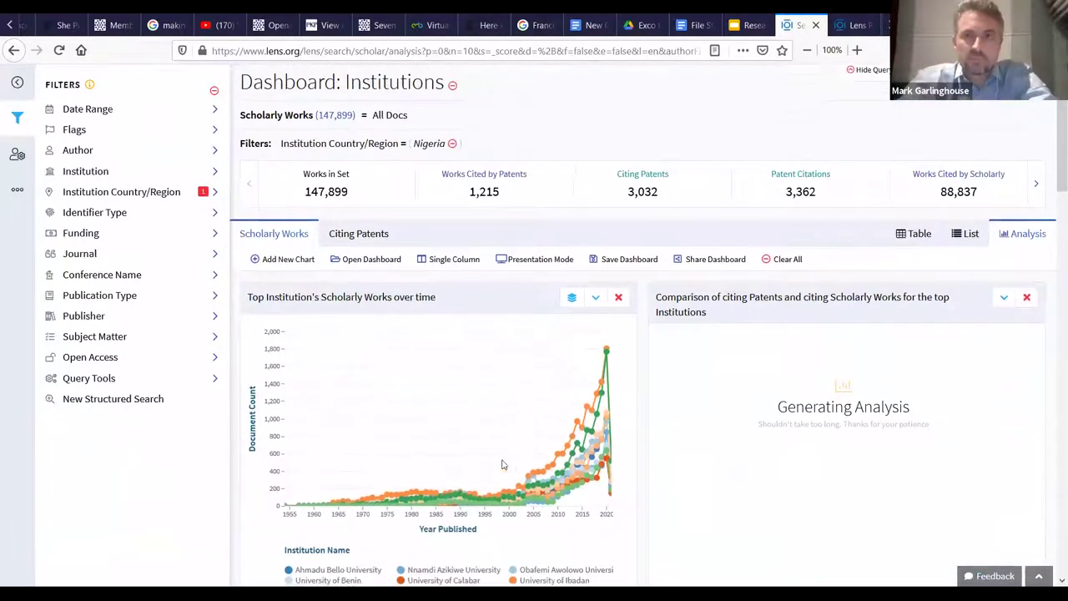
scroll(758, 436, down, 2)
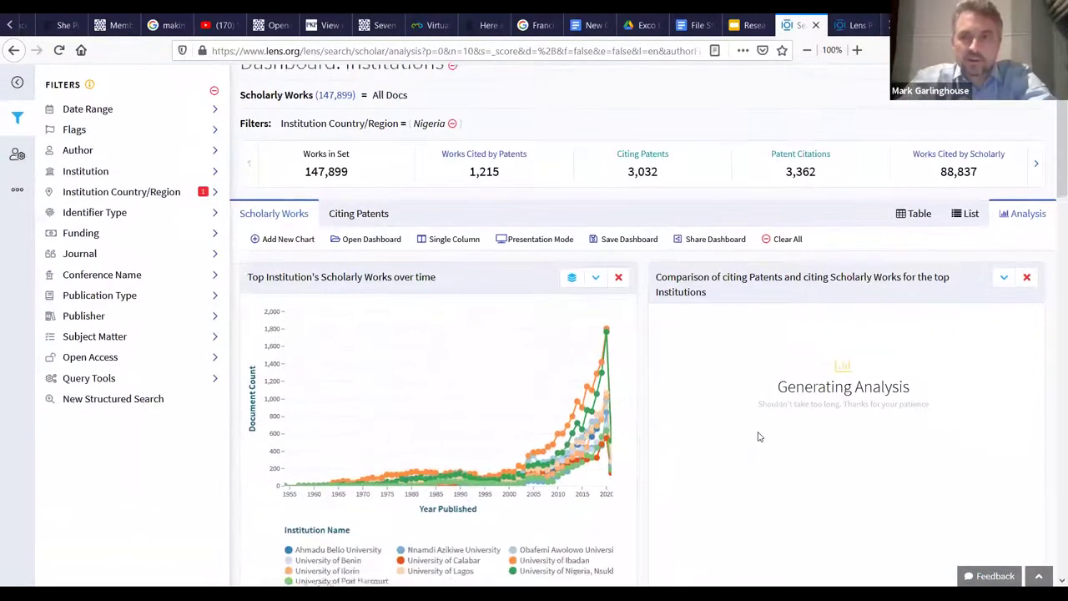
Examine the Institutions dashboard charts on citing patents, fields of study, active authors, funders, journals and open access by institution.
scroll(757, 436, down, 1)
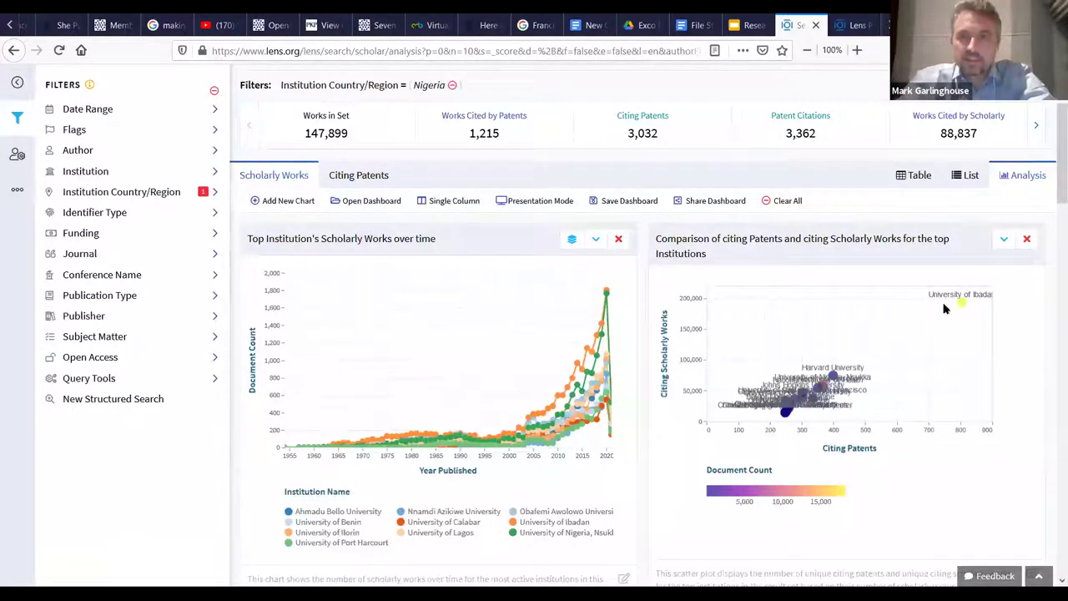
mouse_move(961, 306)
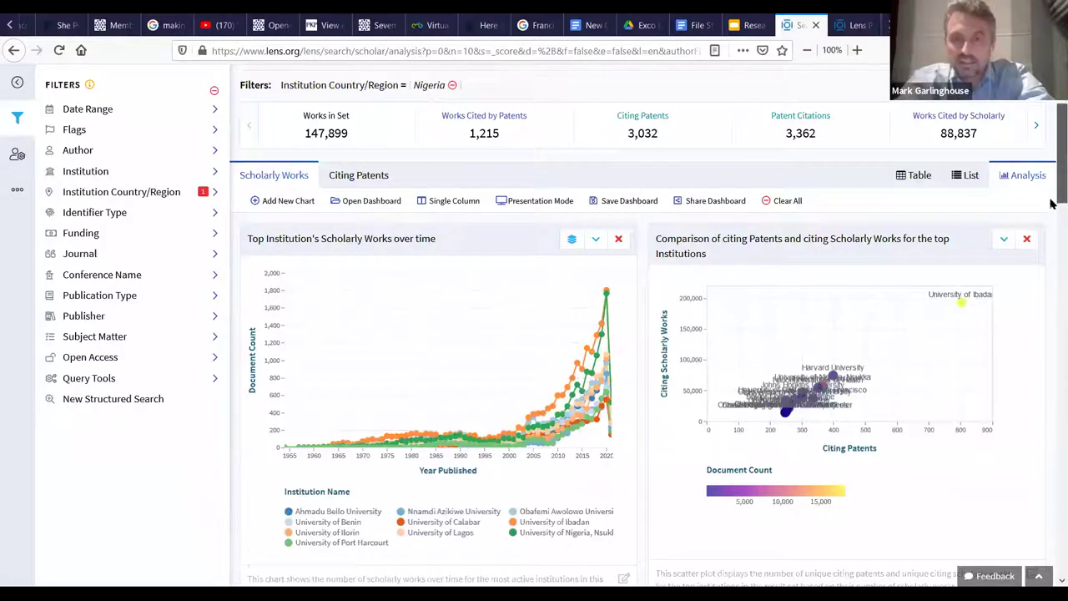
scroll(1051, 251, down, 3)
scroll(1052, 266, down, 3)
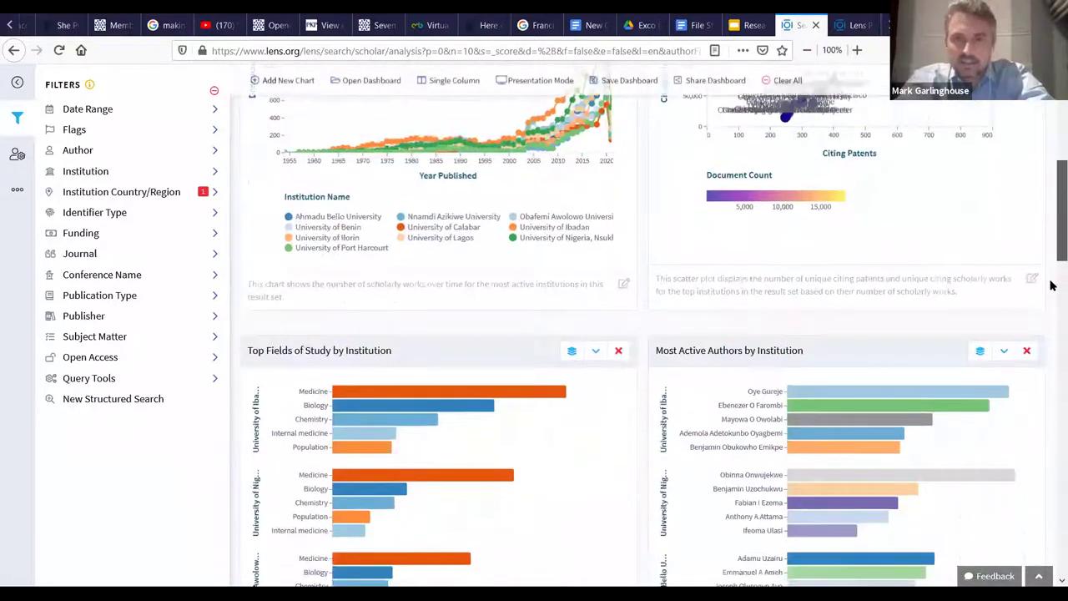
scroll(834, 352, up, 1)
scroll(835, 353, down, 1)
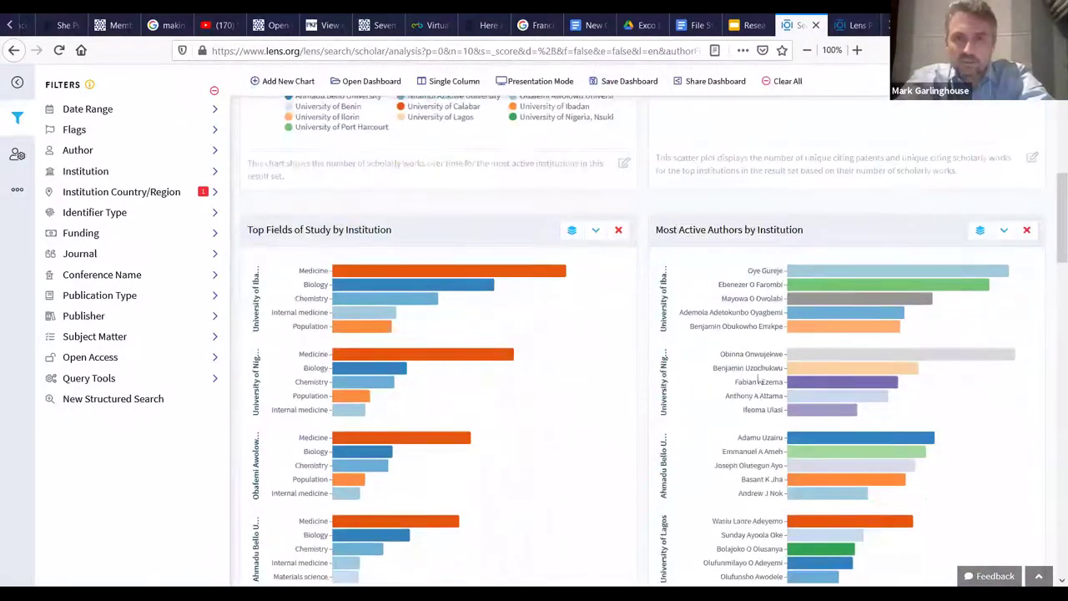
scroll(512, 441, down, 2)
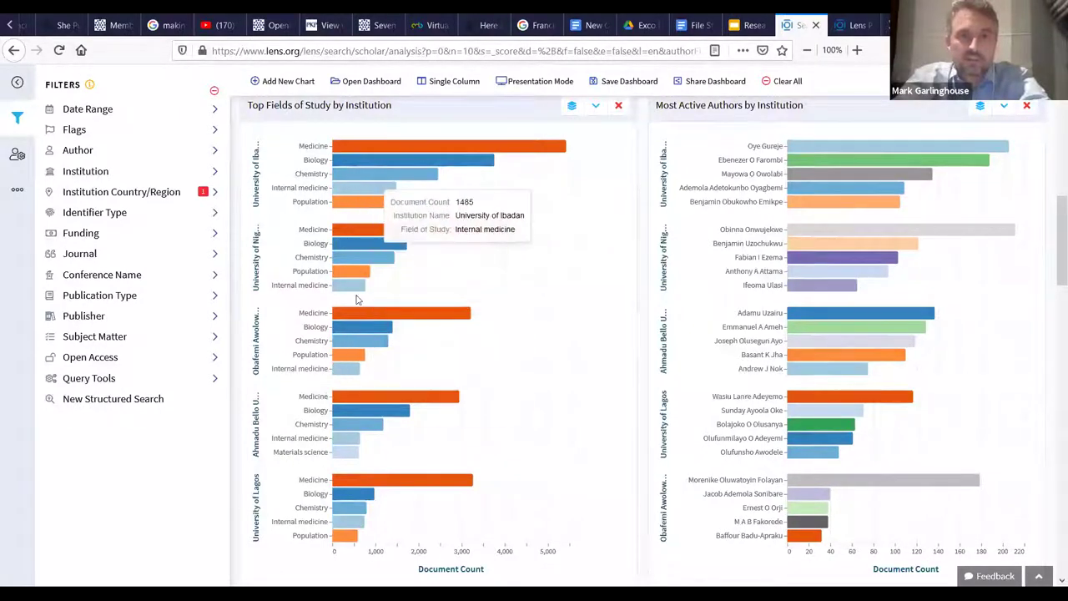
scroll(357, 380, down, 3)
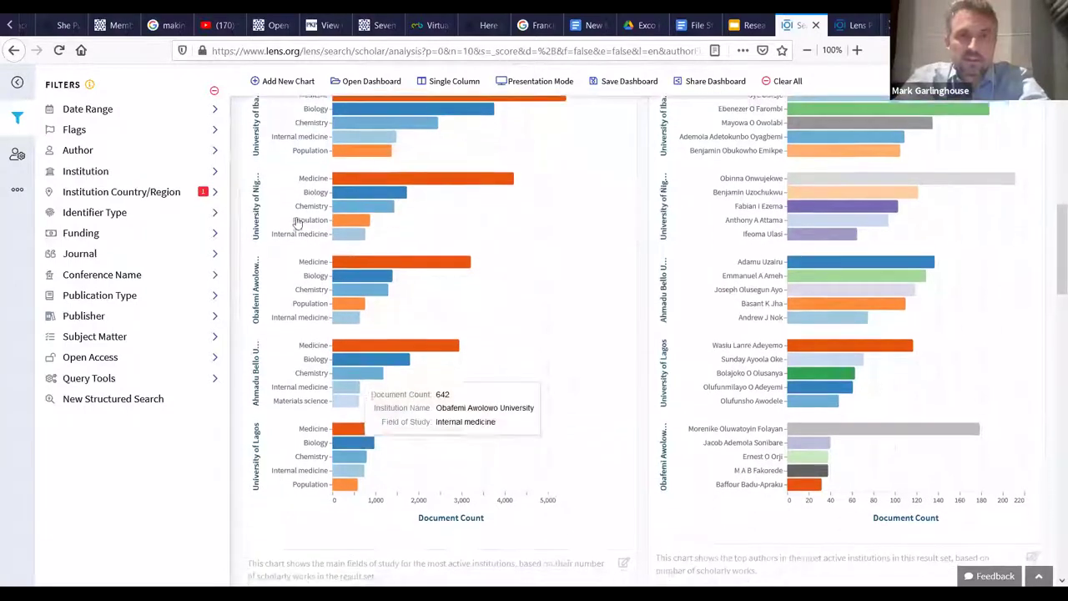
scroll(334, 367, down, 6)
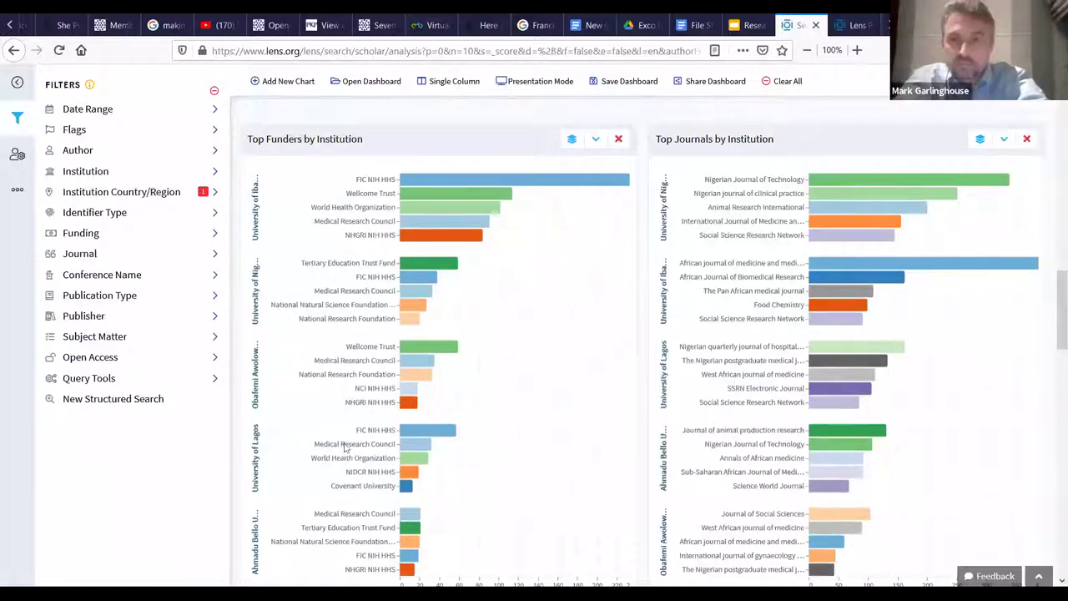
scroll(344, 434, down, 2)
scroll(322, 221, down, 5)
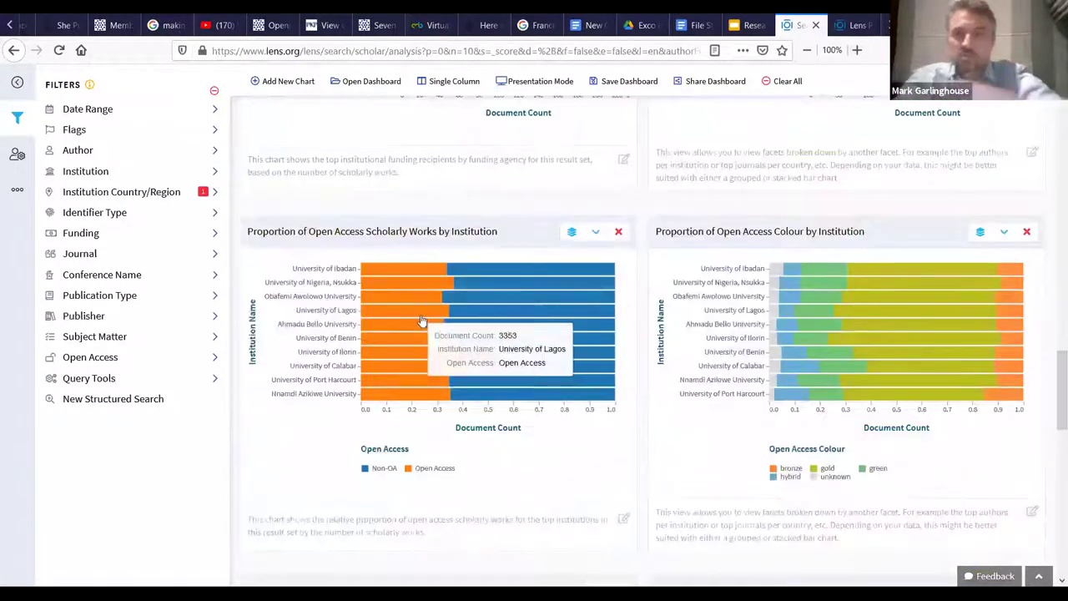
scroll(332, 314, up, 1)
scroll(332, 315, up, 6)
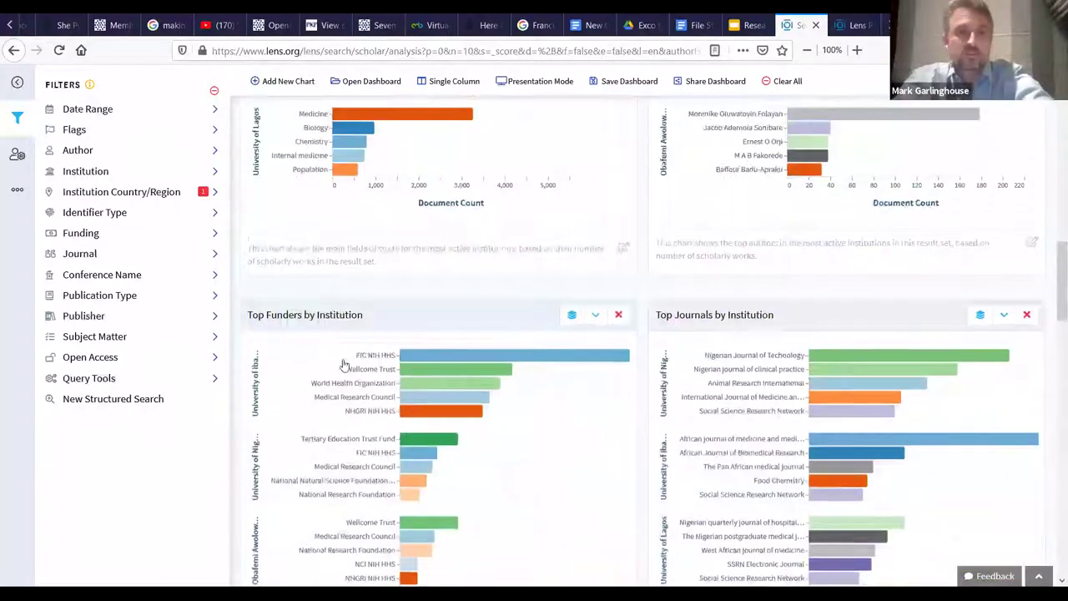
Filter the Nigerian scholarly works by the institution University of Nigeria, Nsukka and show the results as a list.
scroll(334, 267, up, 10)
scroll(204, 258, up, 3)
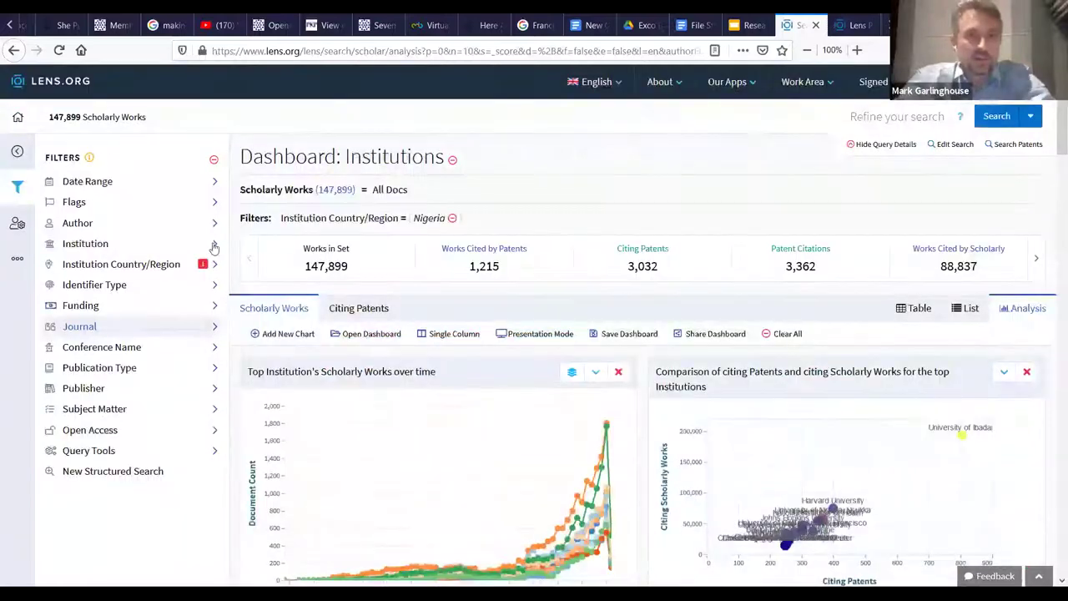
click(215, 242)
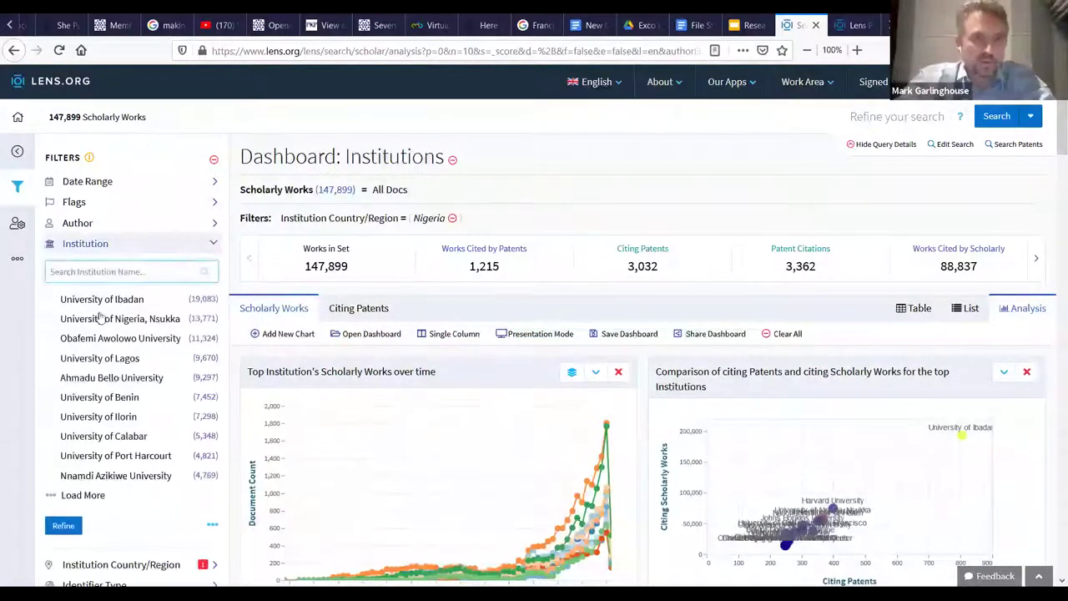
click(51, 320)
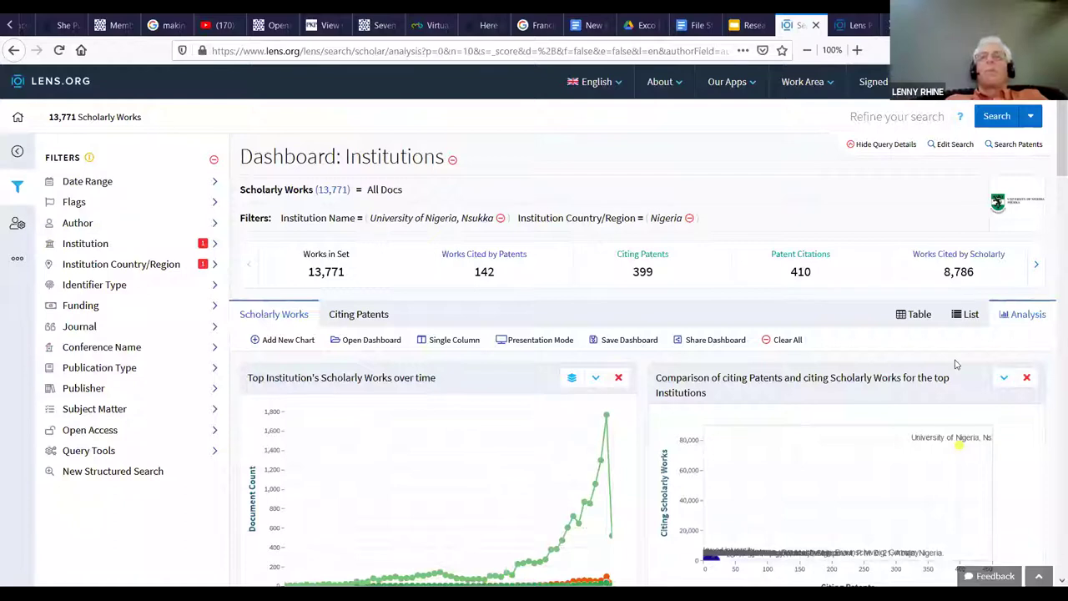
click(968, 318)
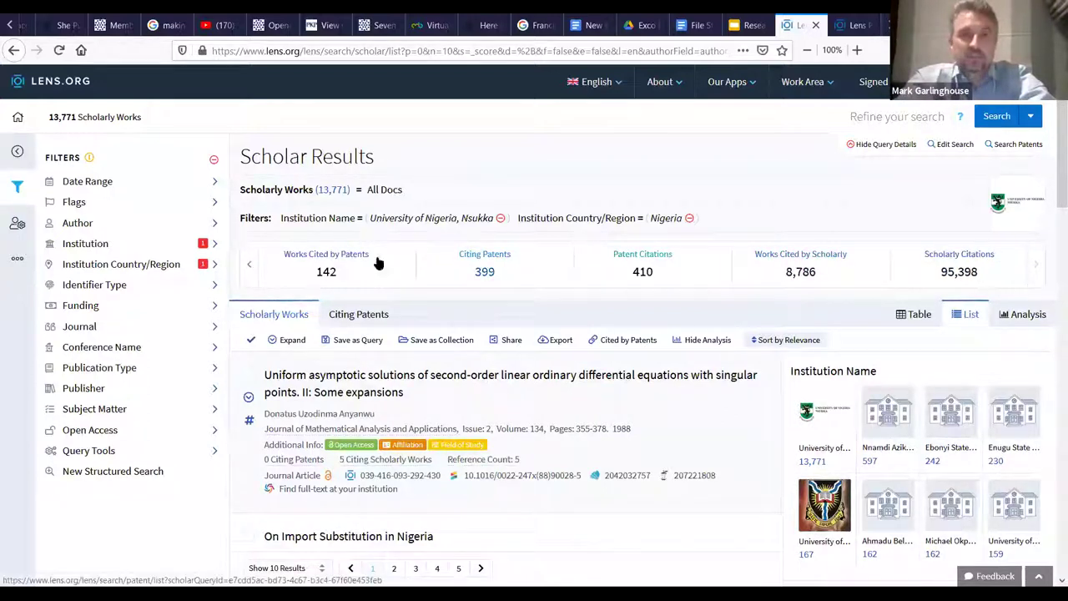
Open the patents citing these works and check the exploration options for Sun Microsystems Inc, Astrazeneca Ab, Applied Materials Inc and Gruenenthal Gmbh.
click(253, 268)
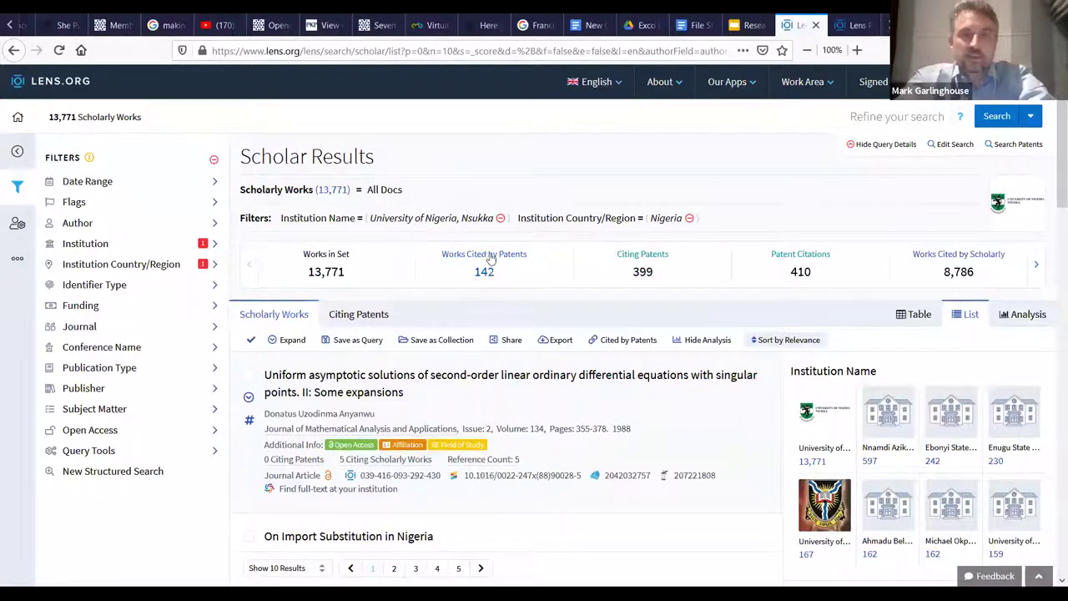
click(642, 275)
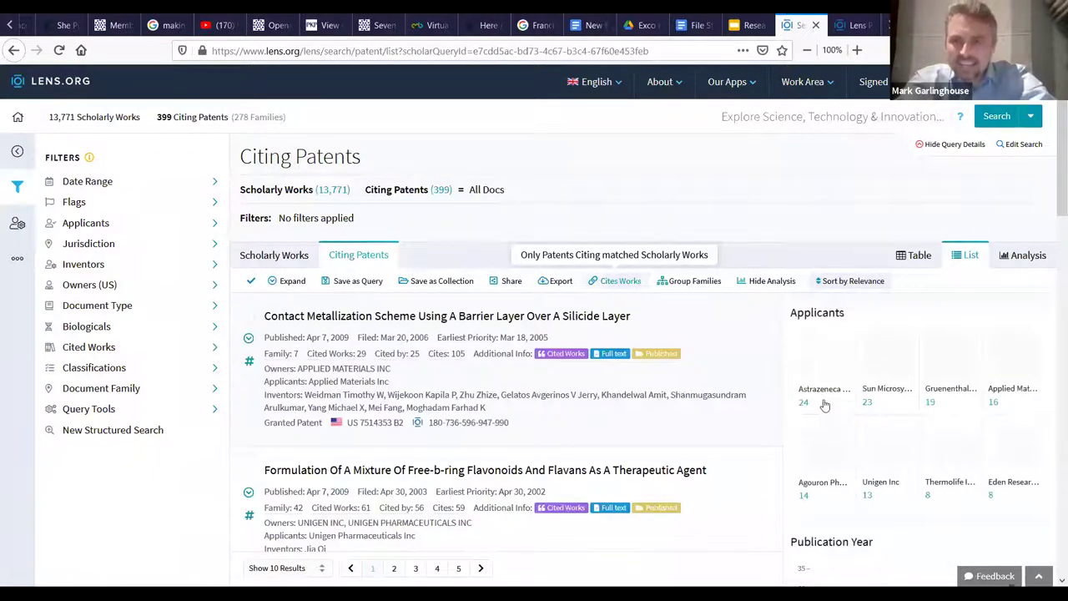
click(888, 405)
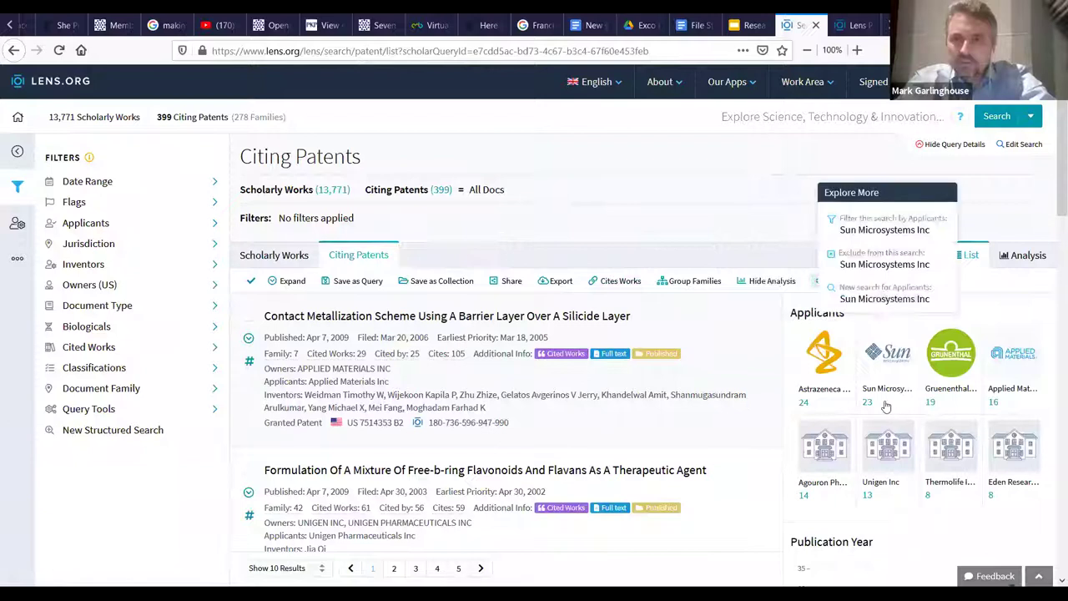
click(834, 405)
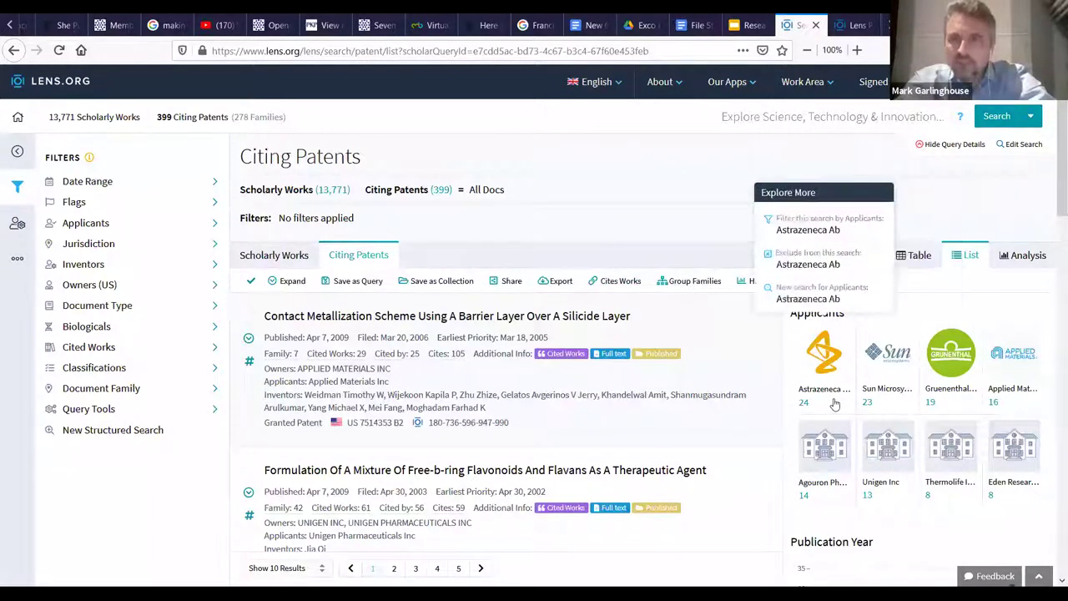
click(1008, 406)
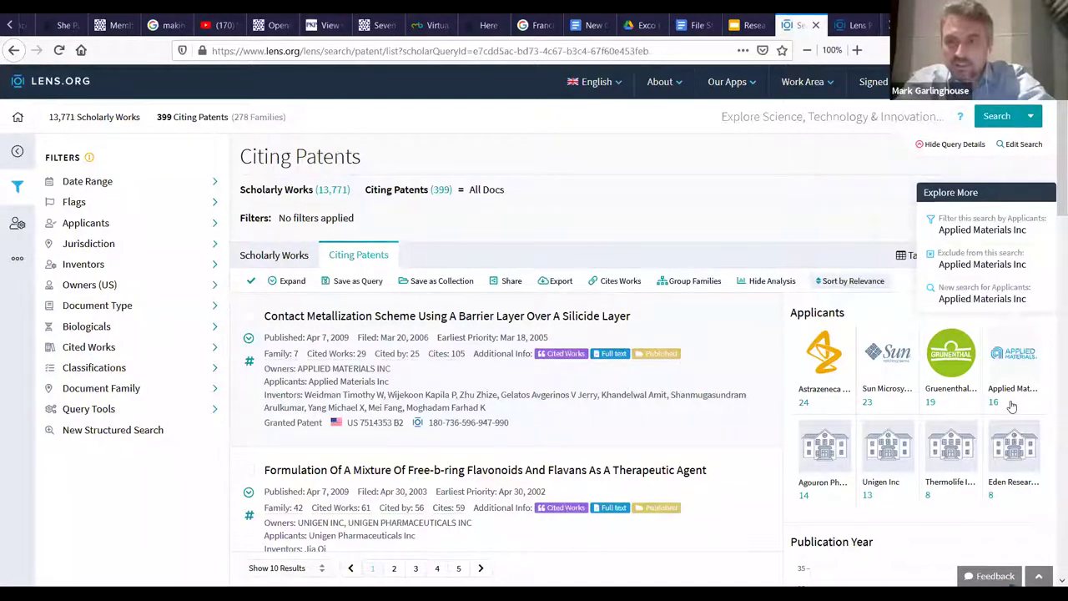
click(927, 410)
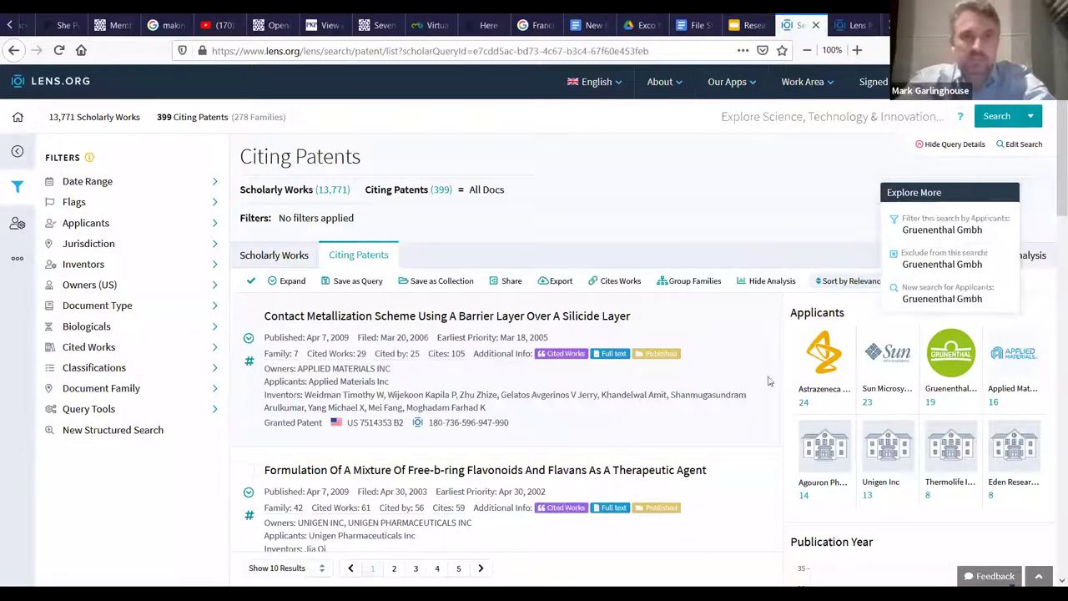
Return to the scholarly works and review the export settings, including the choices for number of documents, without exporting.
click(280, 258)
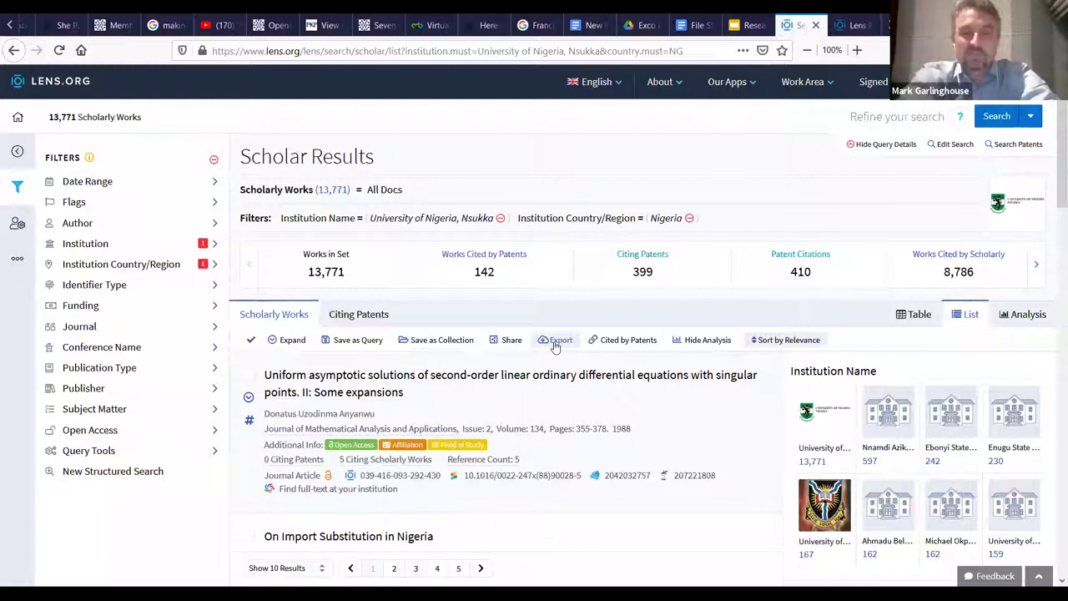
click(556, 342)
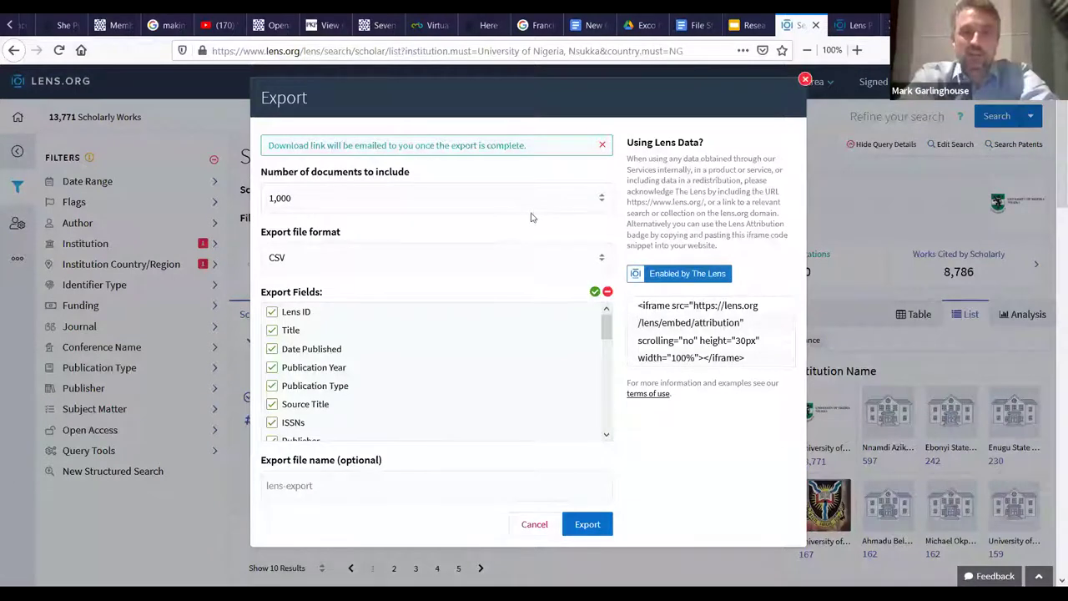
click(602, 202)
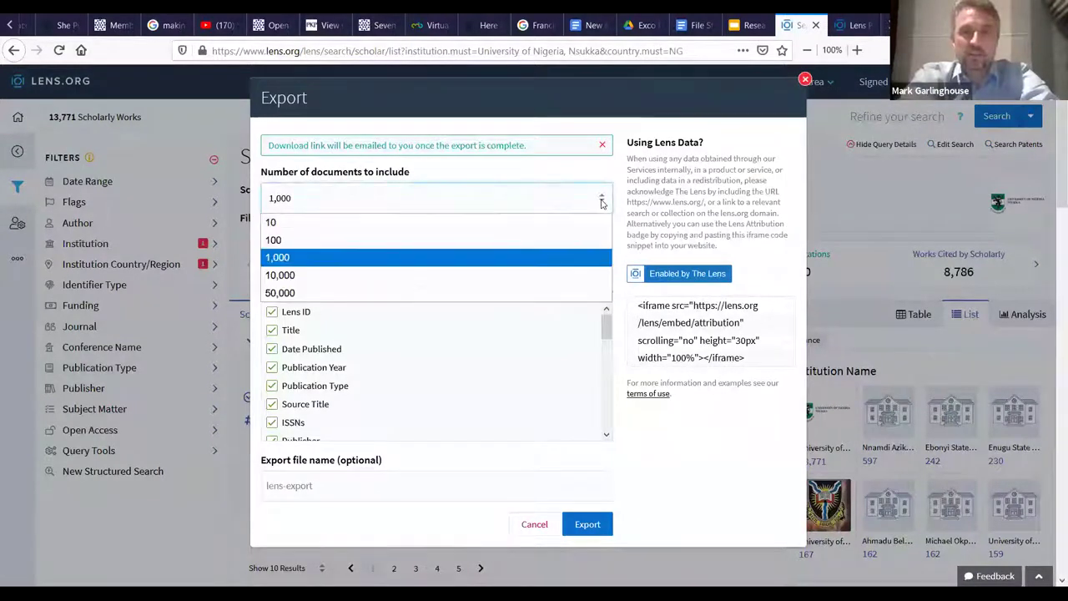
click(602, 202)
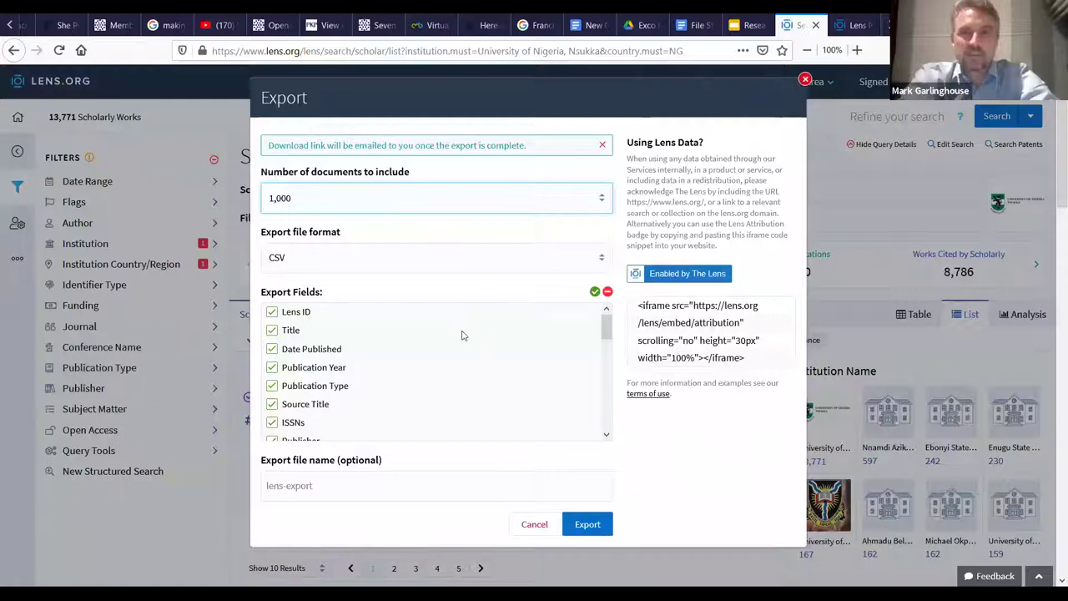
key(Escape)
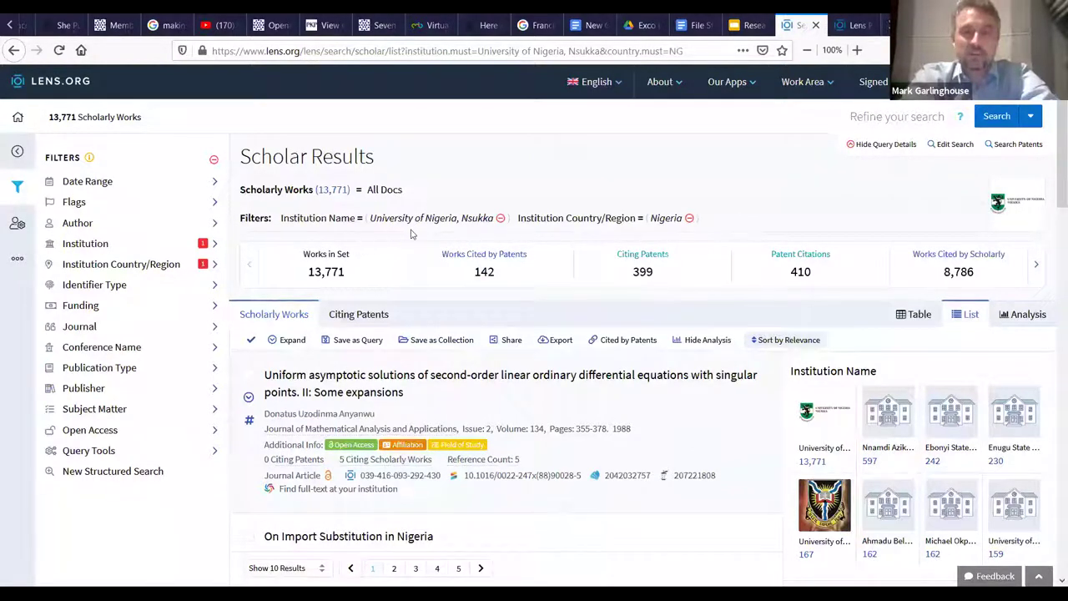
Start a new collection from the scholarly works with the title "U of Nigeria, Nsukka", leaving the description empty.
click(429, 350)
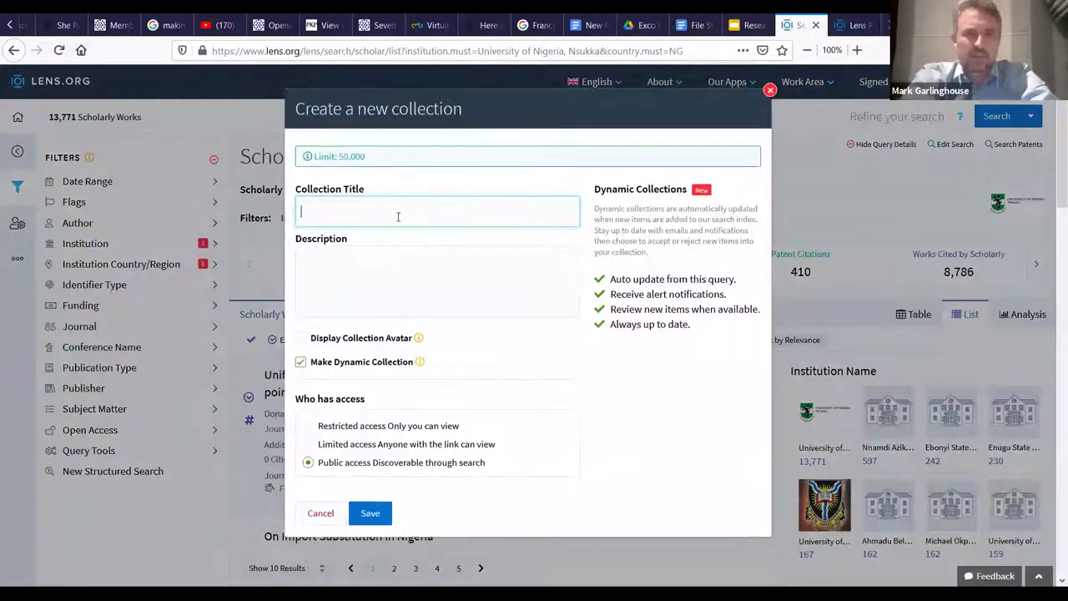
text(Nsukka)
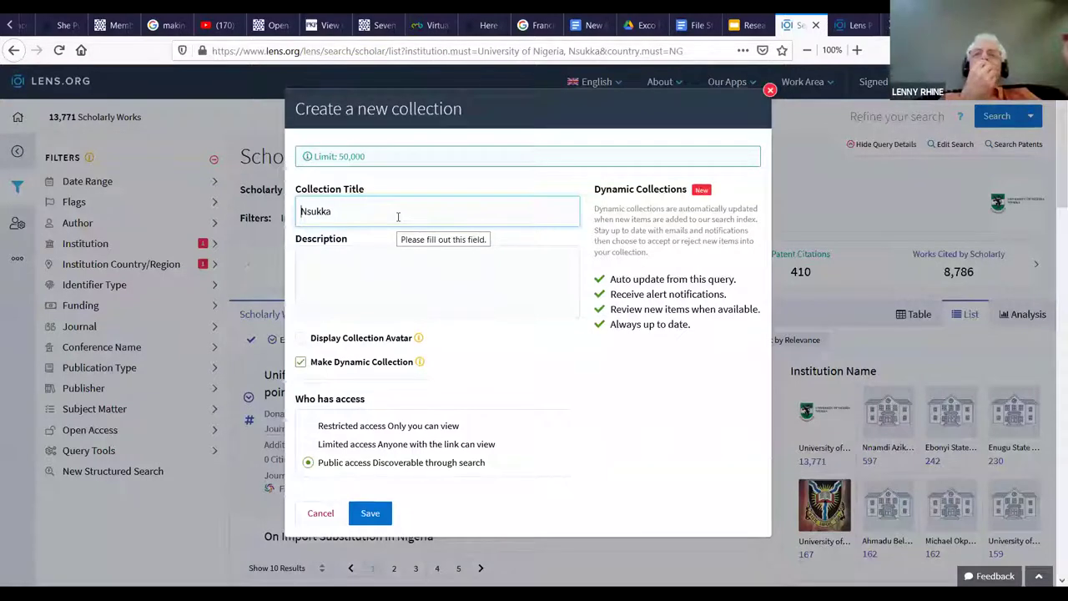
key(Home)
text(U of Nigheri)
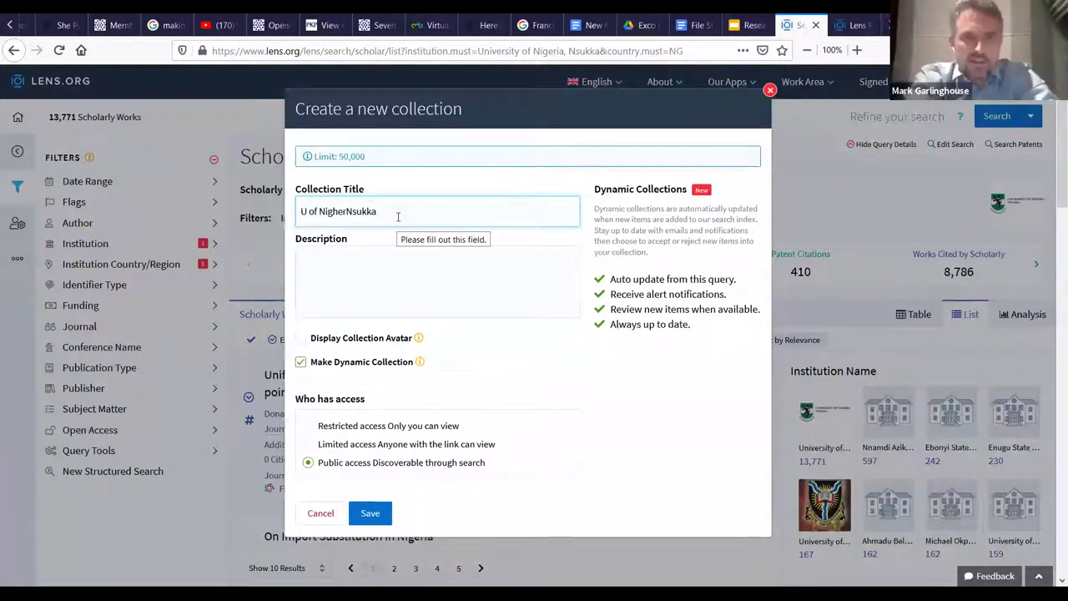
key(BackSpace)
key(BackSpace)
key(BackSpace)
key(BackSpace)
text(eria,)
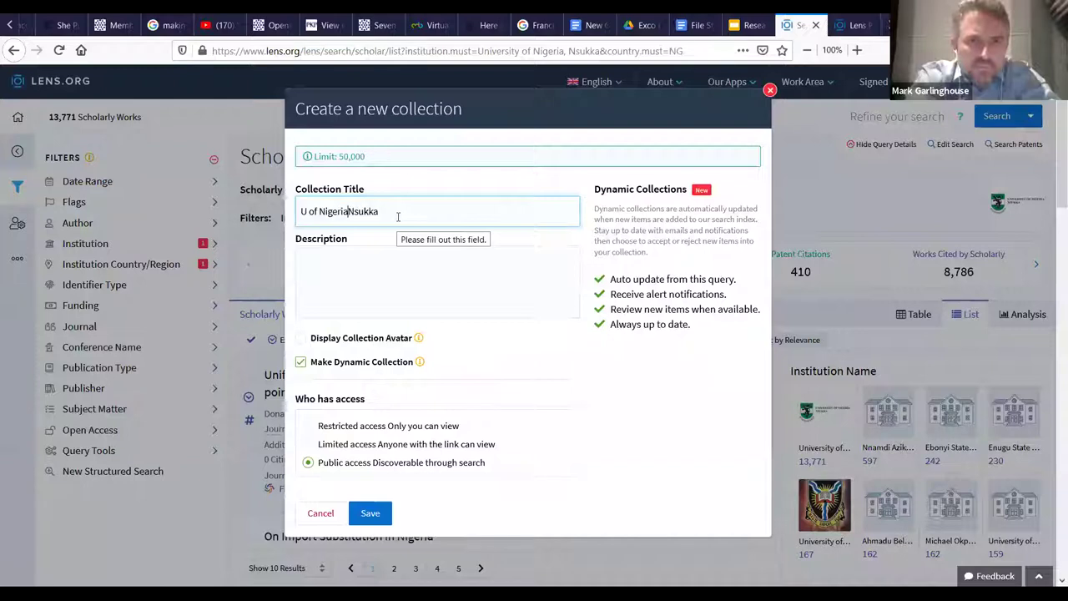
click(373, 258)
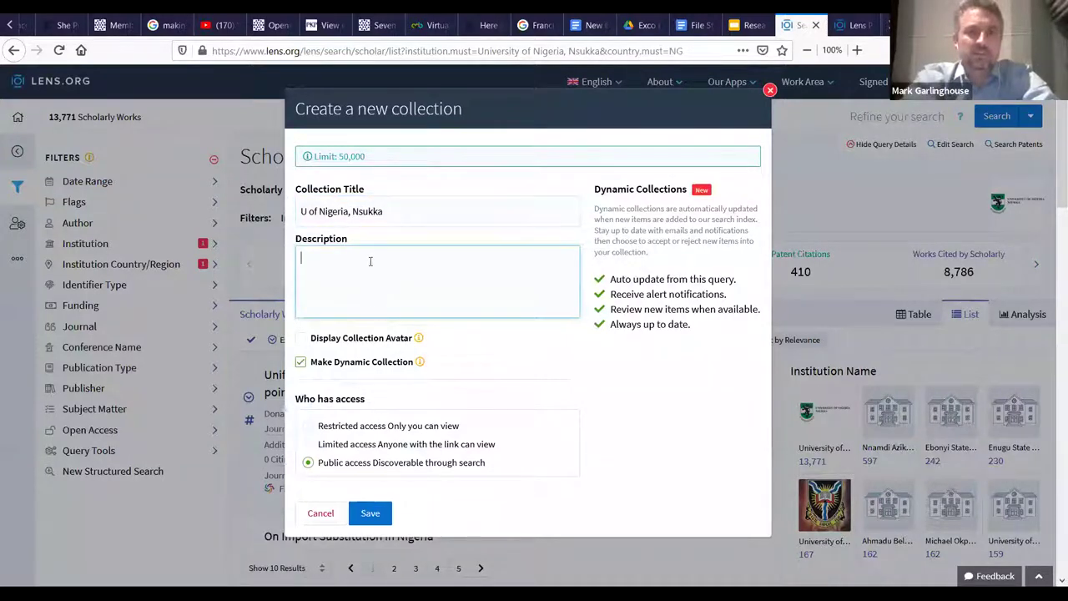
Try the collection's dynamic setting and its restricted, limited and public access options, and cancel creating the collection.
click(300, 363)
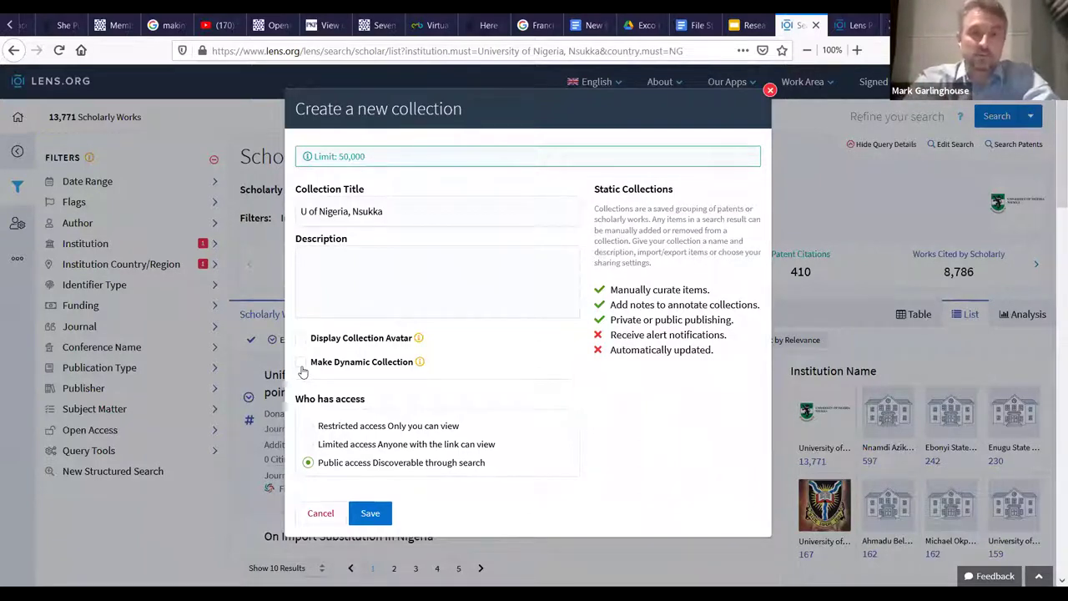
click(301, 364)
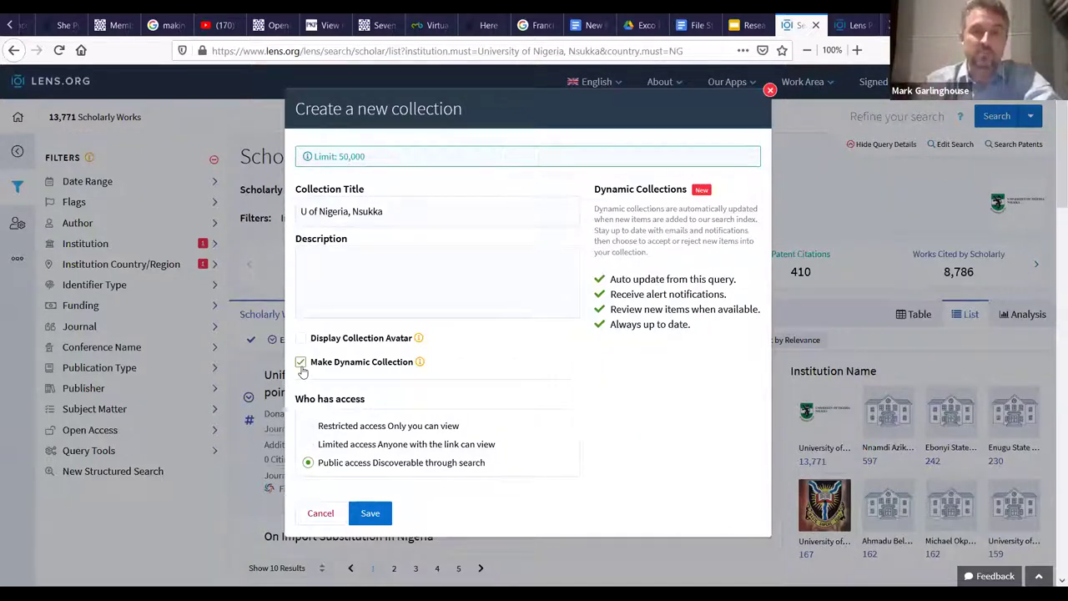
click(309, 428)
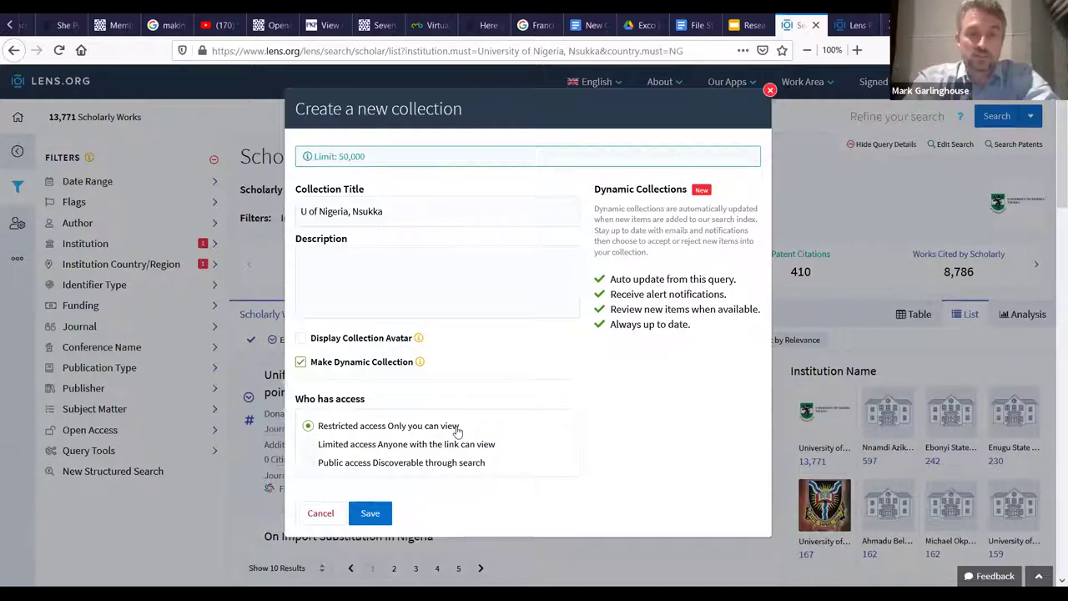
click(310, 449)
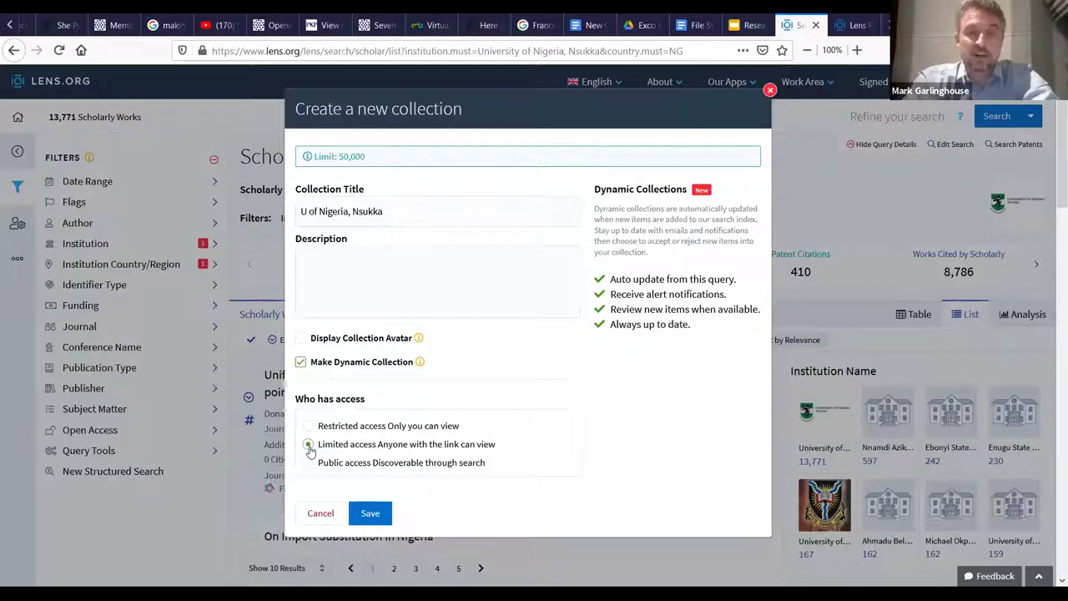
click(308, 465)
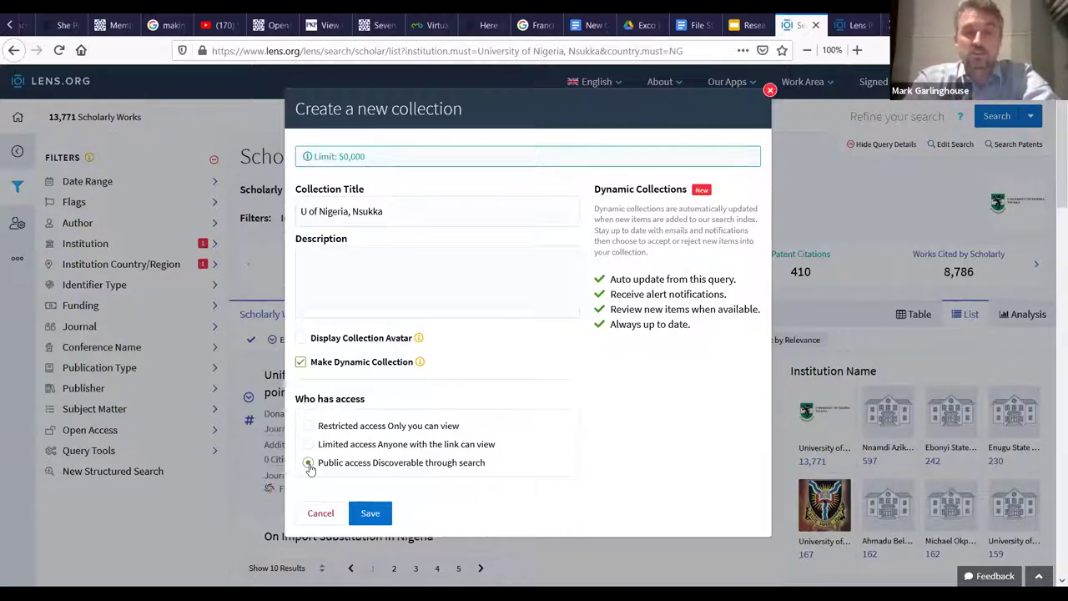
click(316, 516)
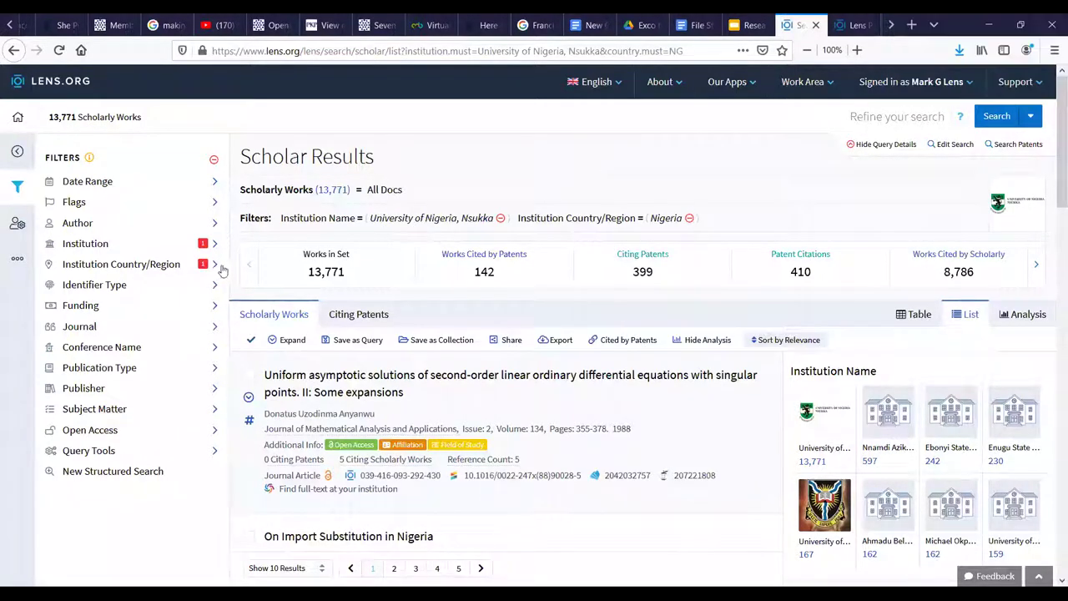
Open a new scholarly works search and review the searchable field options, keeping All Fields.
mouse_move(734, 94)
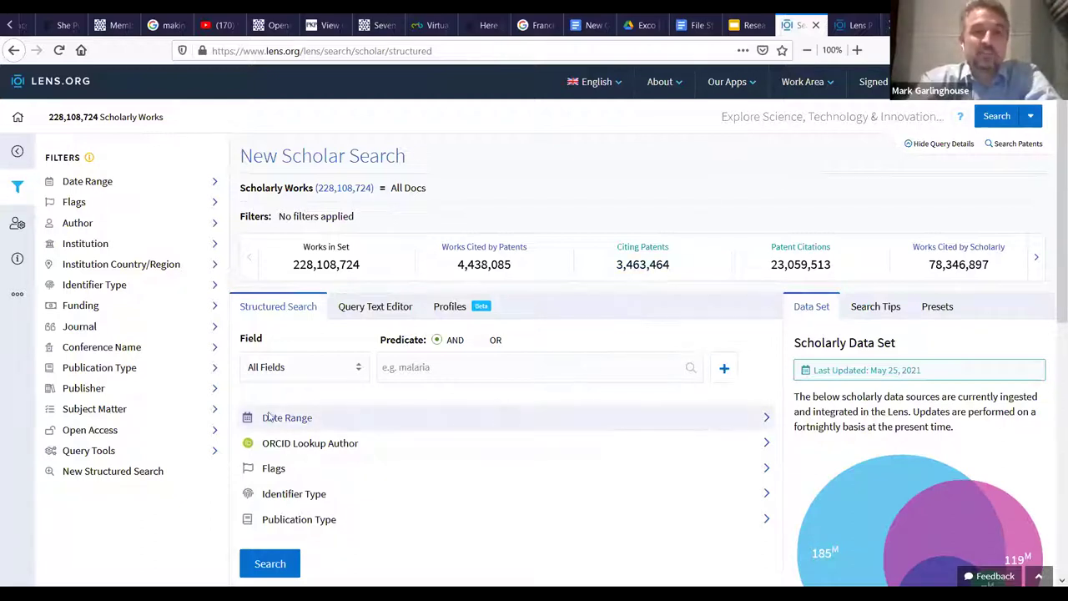
click(360, 370)
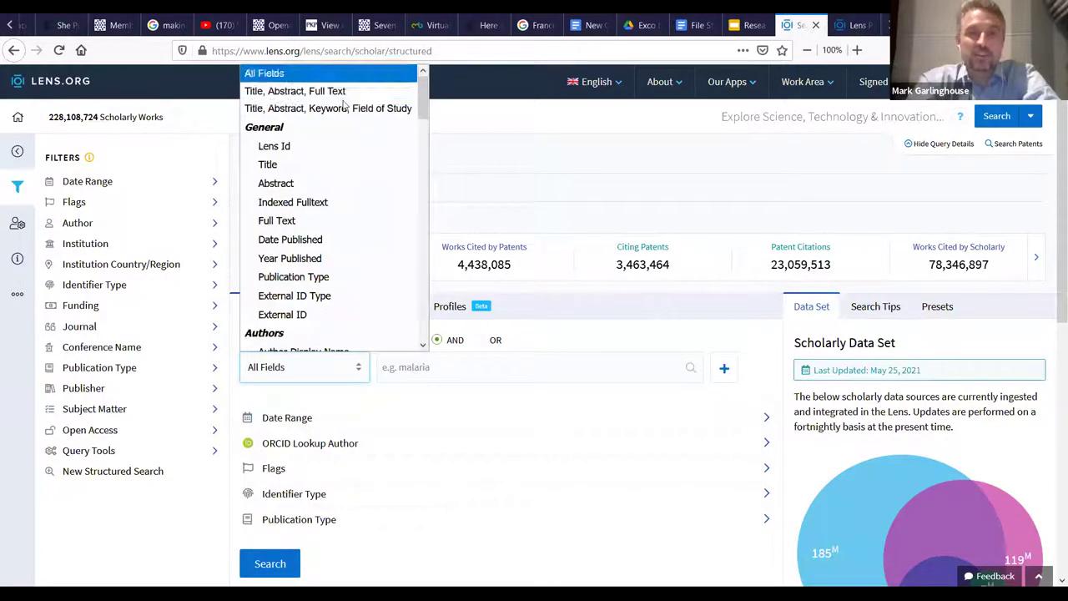
click(409, 368)
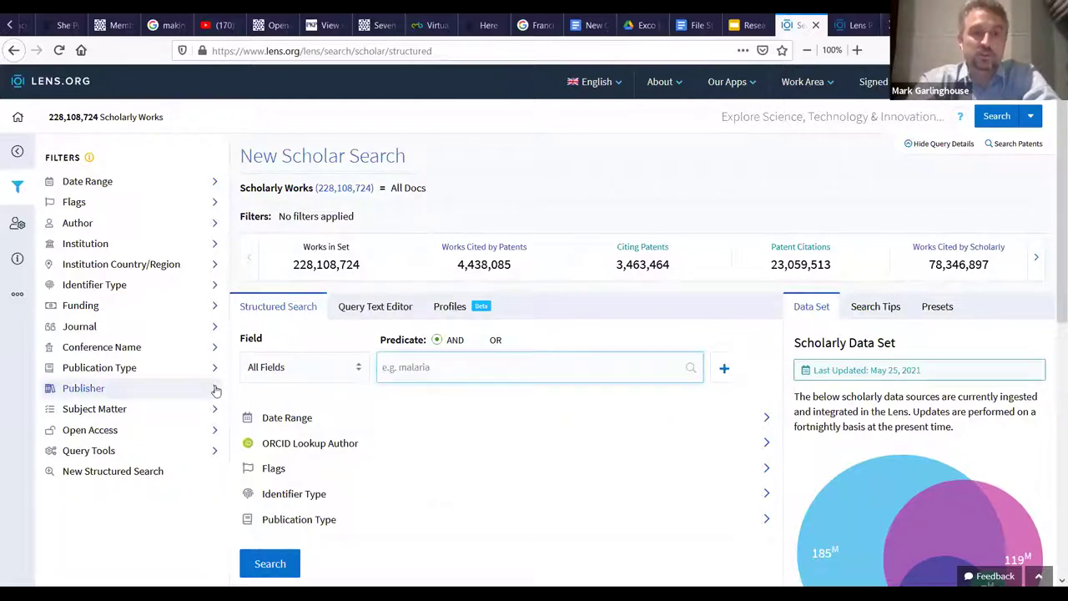
Look through the Journal and Publisher filters for scholarly works without choosing any entry.
click(213, 328)
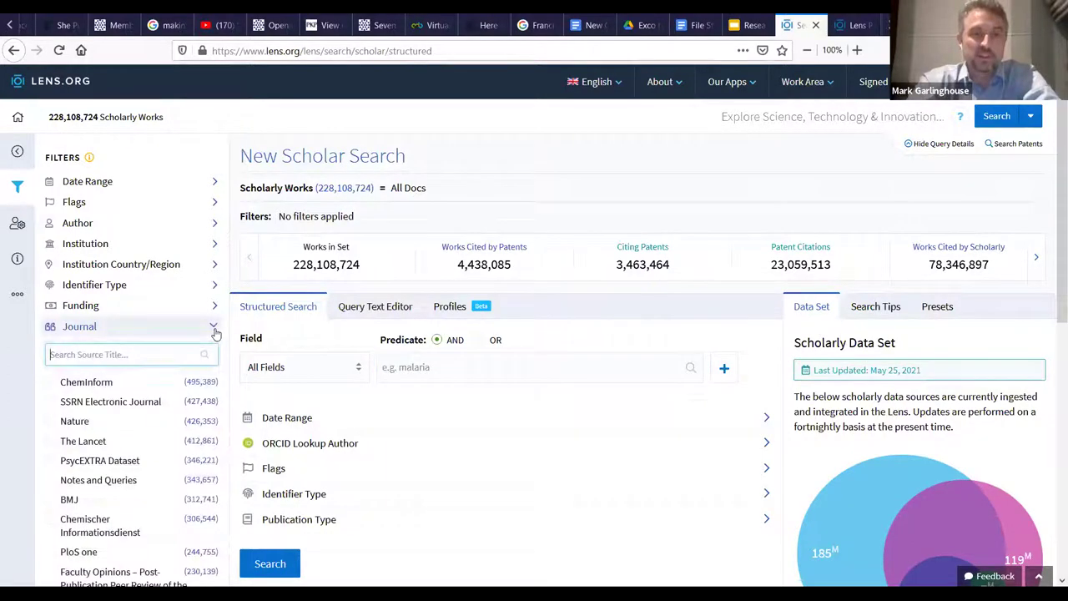
click(175, 352)
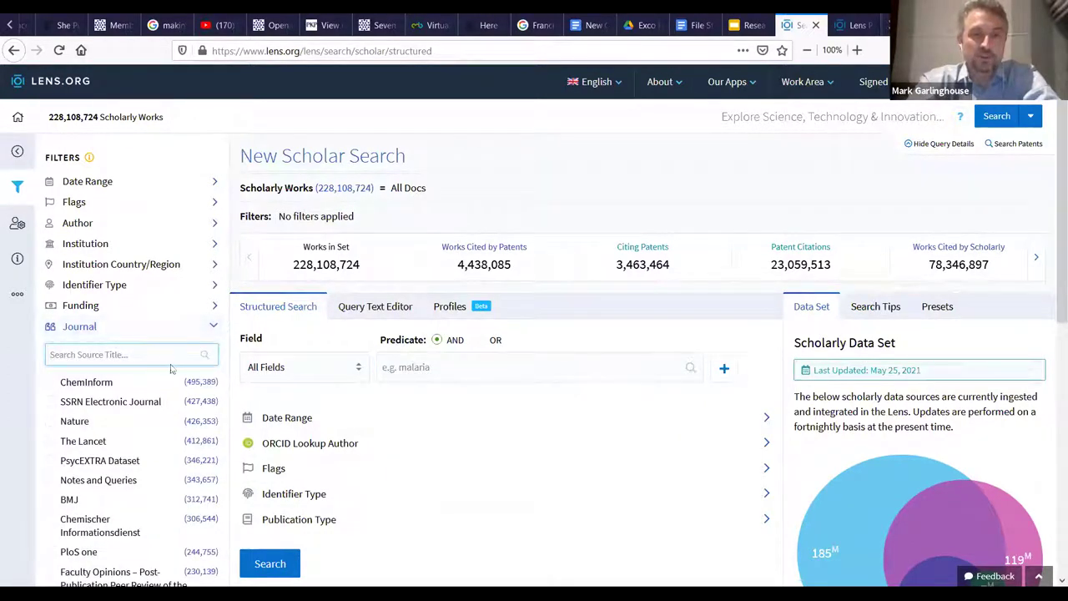
click(214, 327)
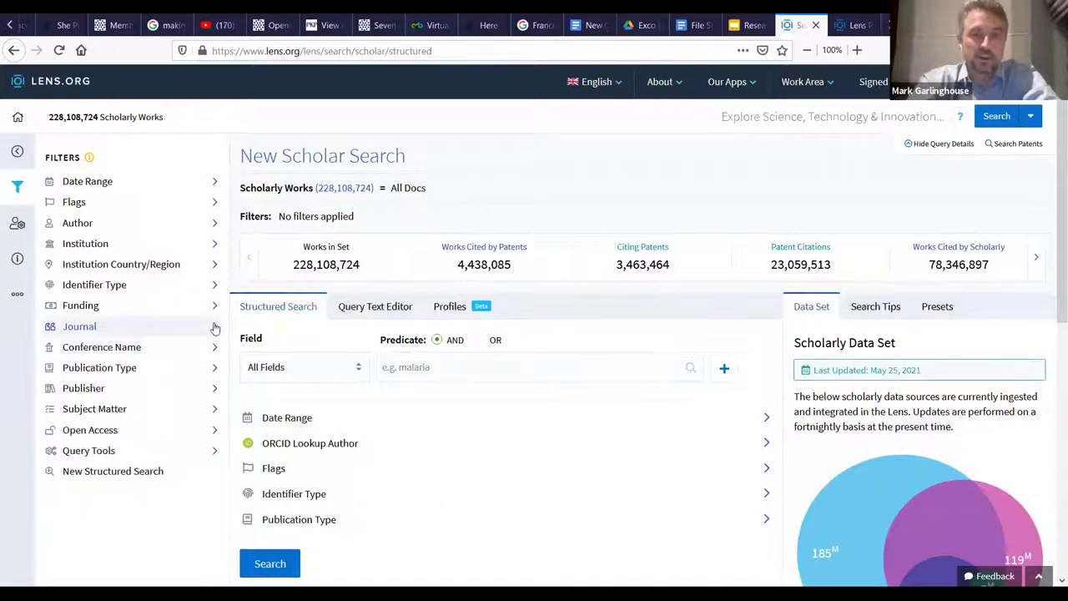
click(213, 392)
click(213, 391)
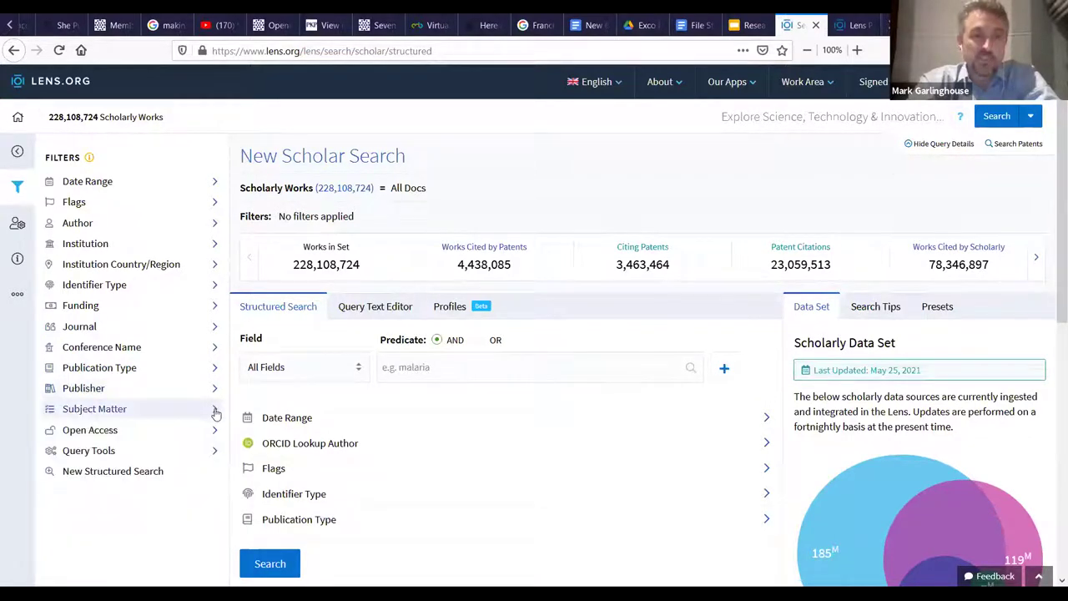
Expand the Subject Matter filter and examine its Subject and MeSH Heading lists in turn.
click(214, 410)
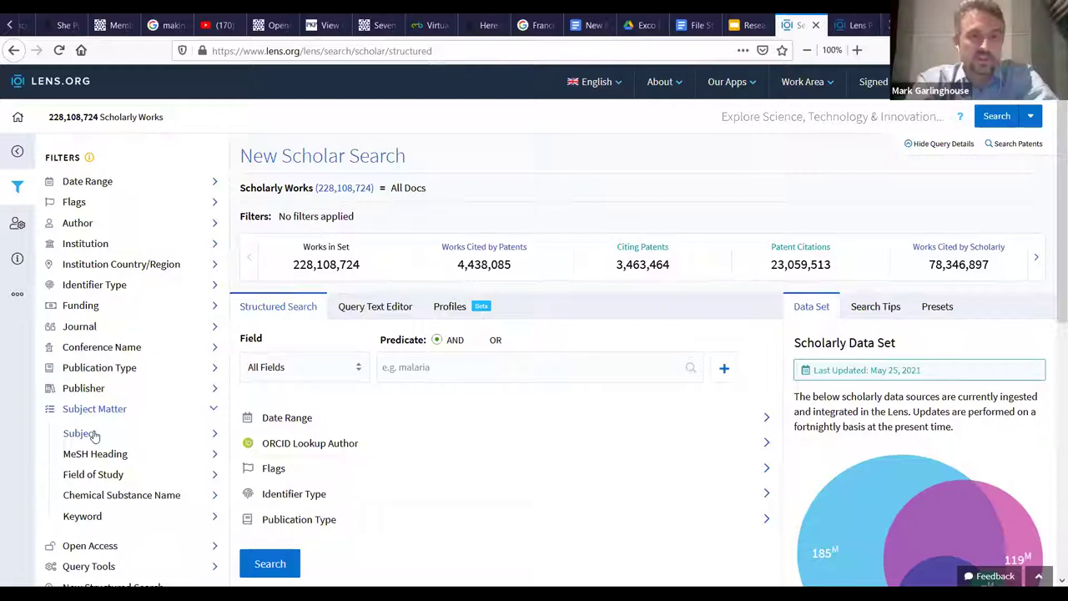
click(213, 436)
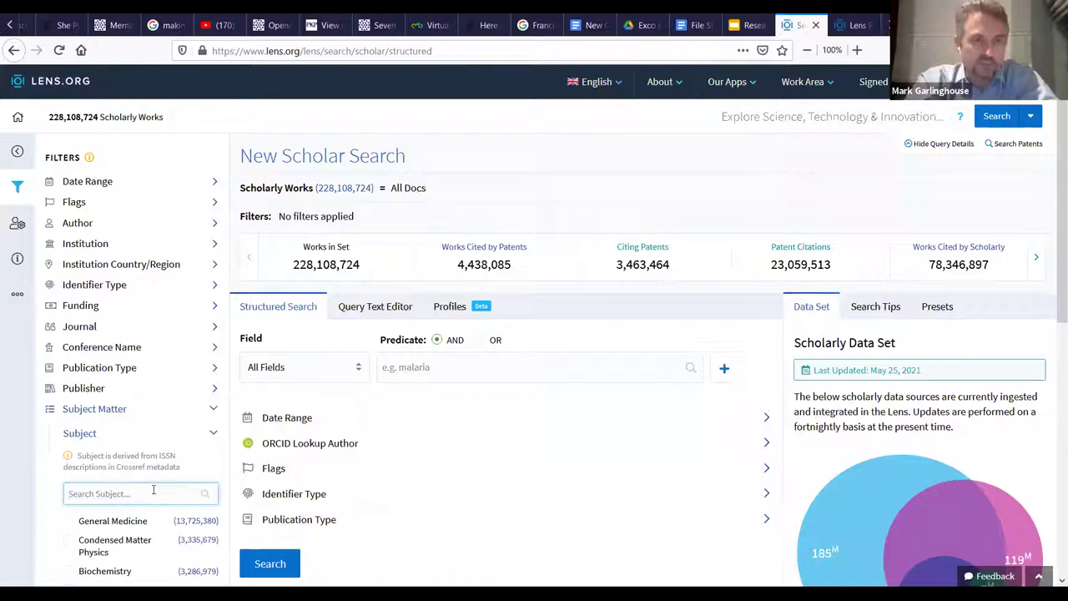
click(213, 435)
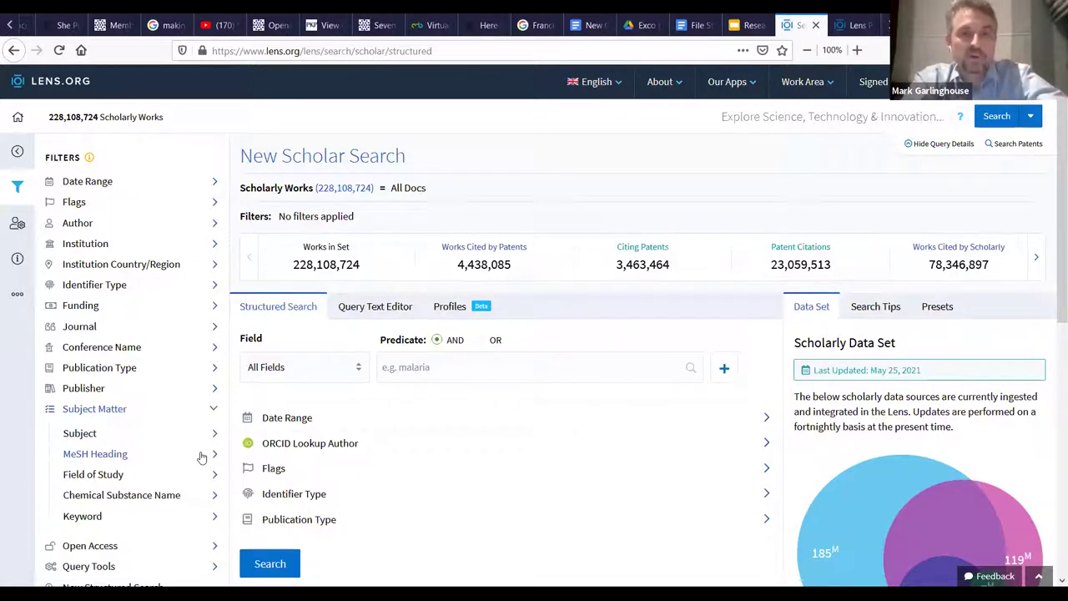
scroll(120, 162, down, 3)
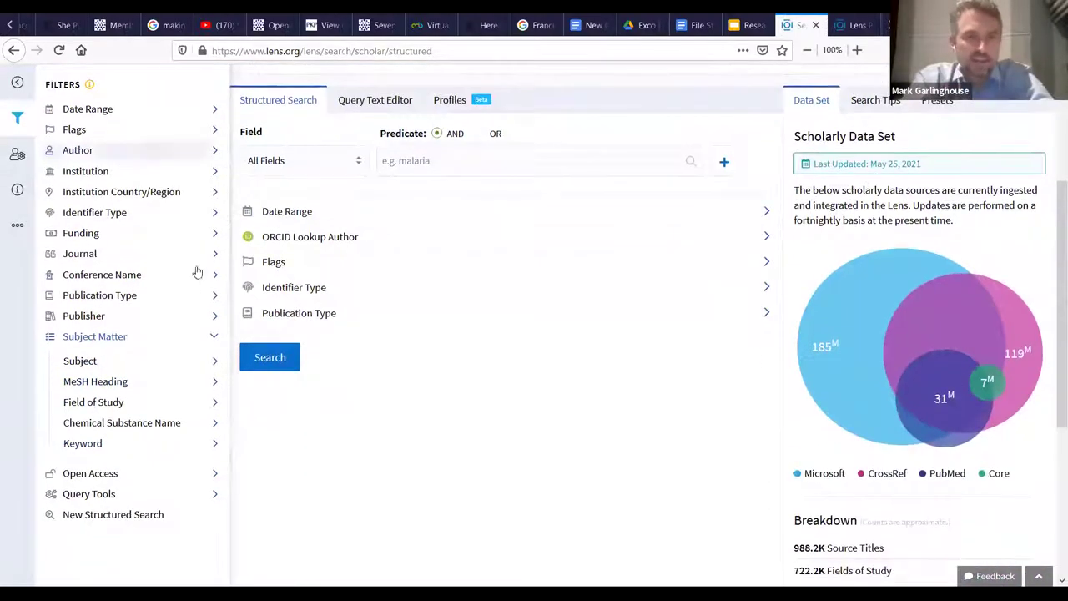
click(214, 382)
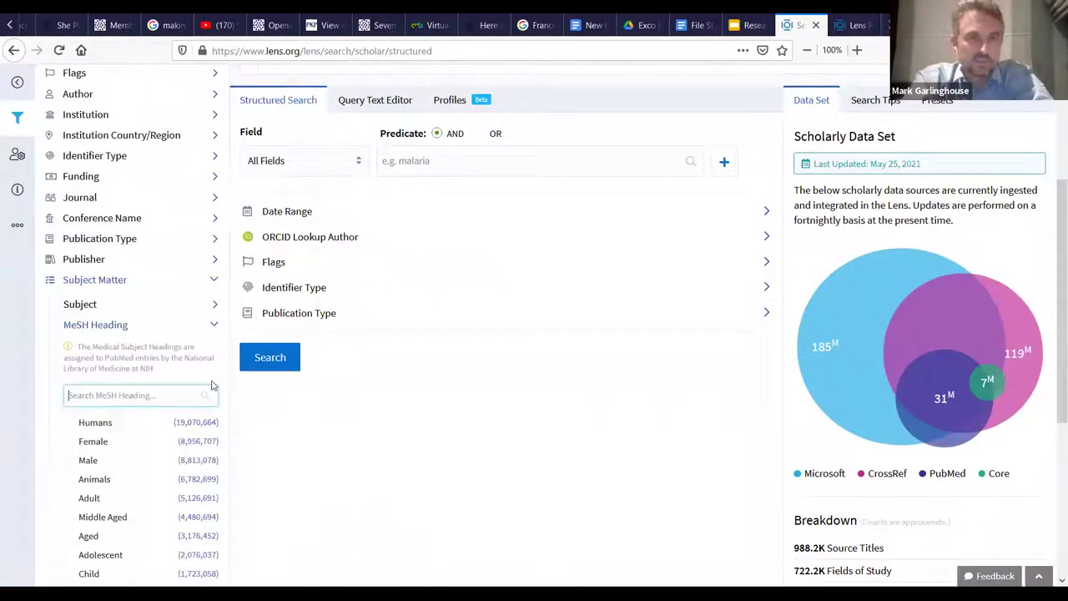
click(216, 327)
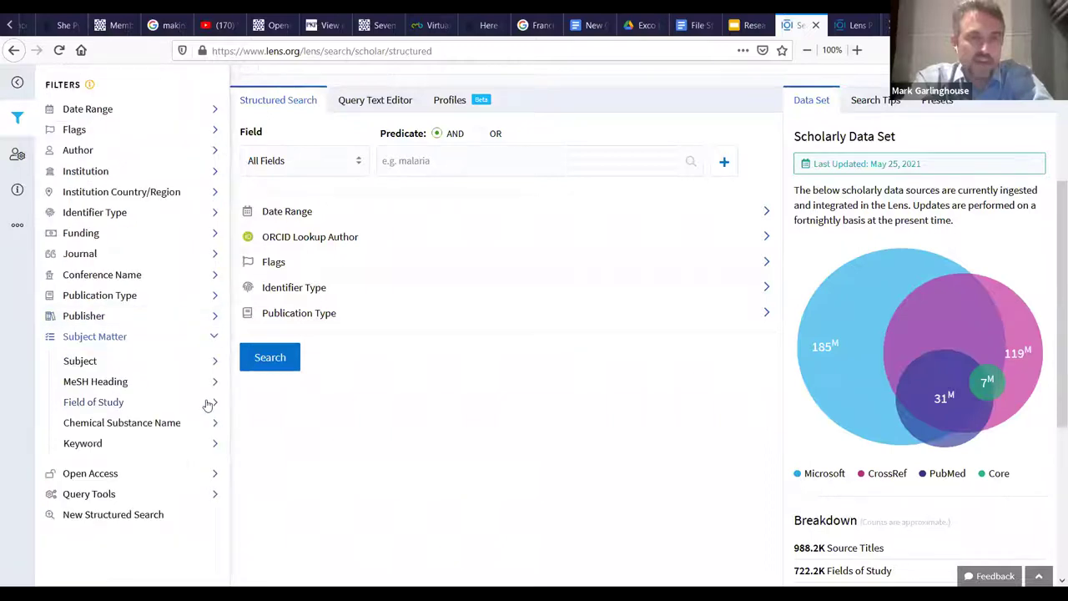
Examine the Field of Study, Chemical Substance Name and Keyword lists under Subject Matter, collapsing each one after viewing.
click(216, 403)
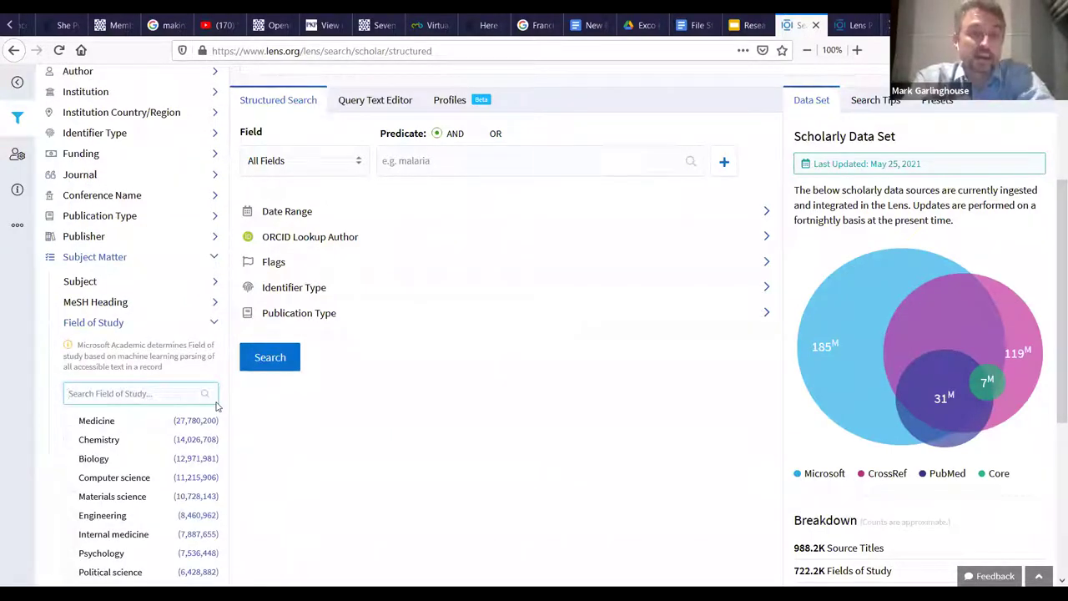
click(214, 323)
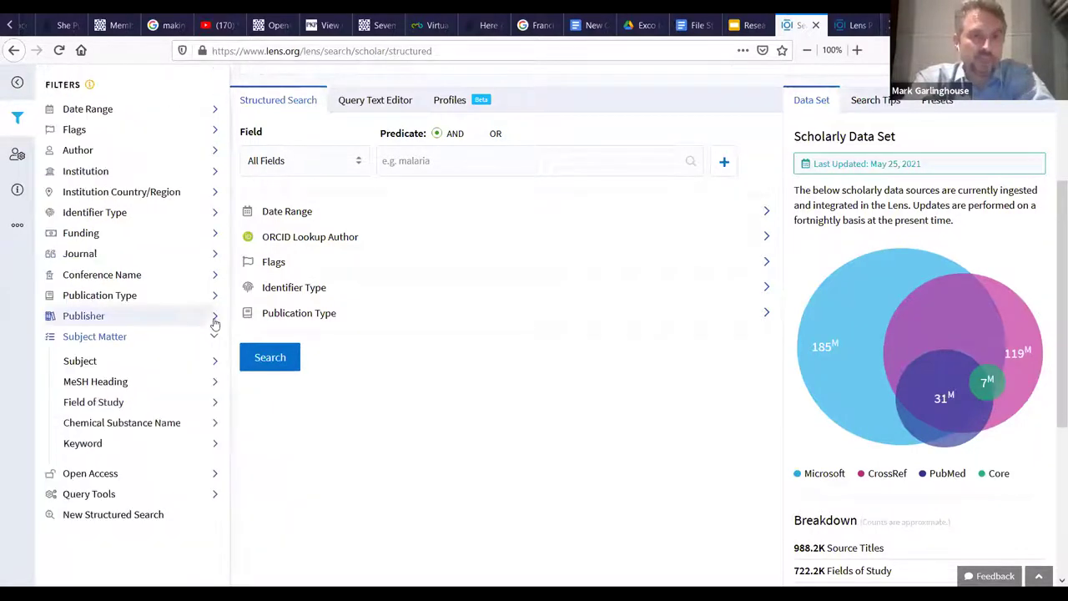
click(216, 425)
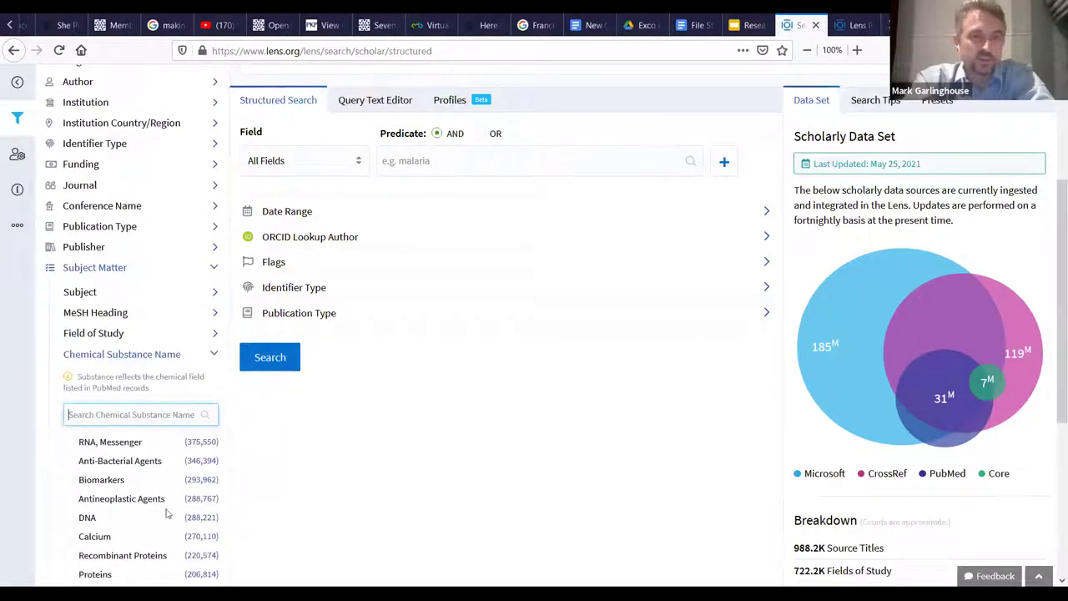
click(213, 355)
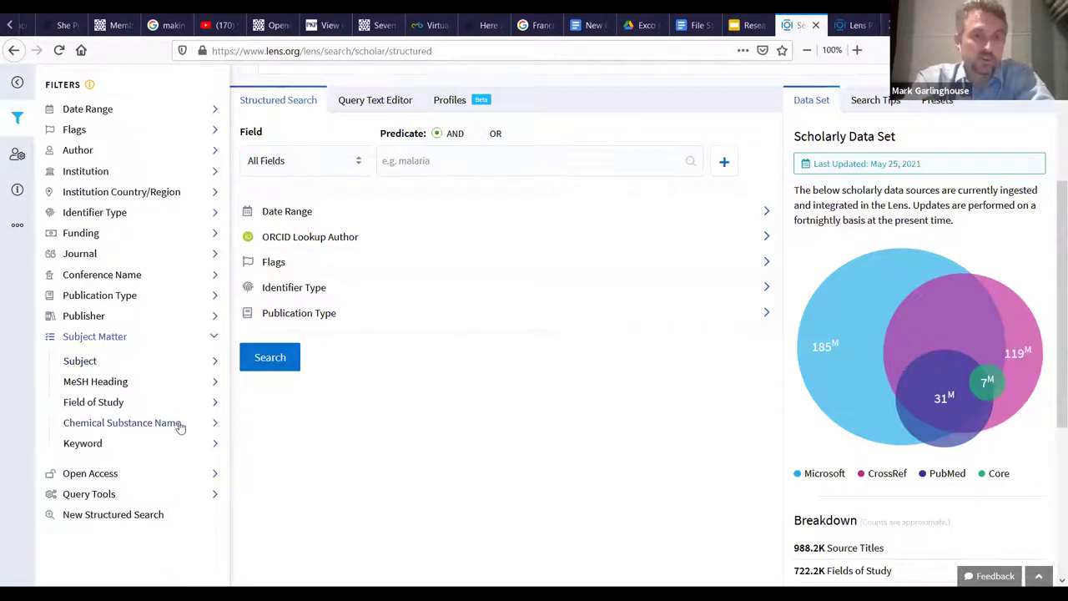
click(214, 443)
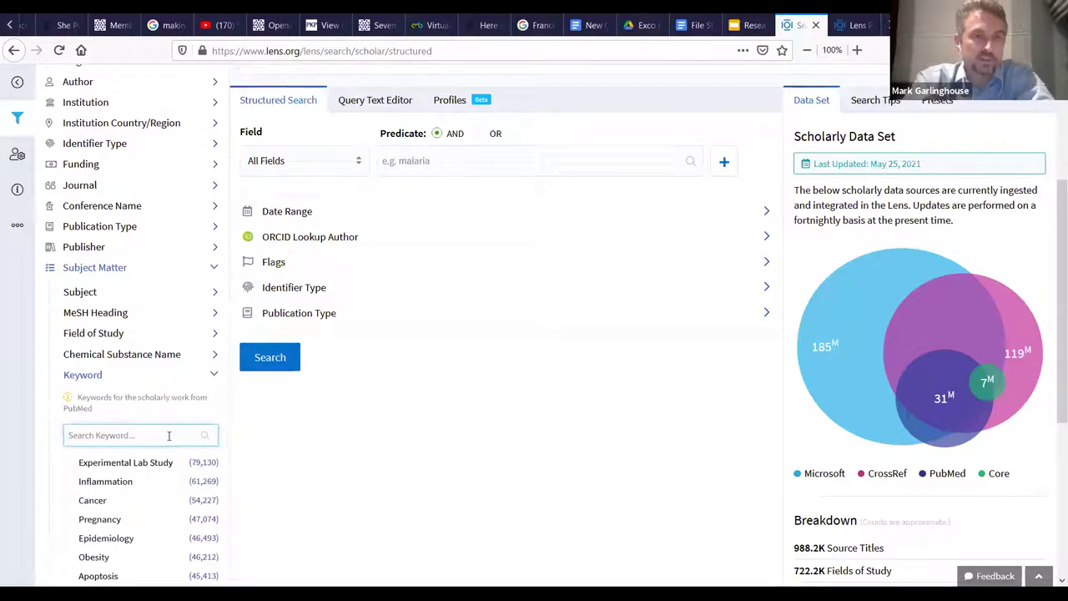
click(213, 375)
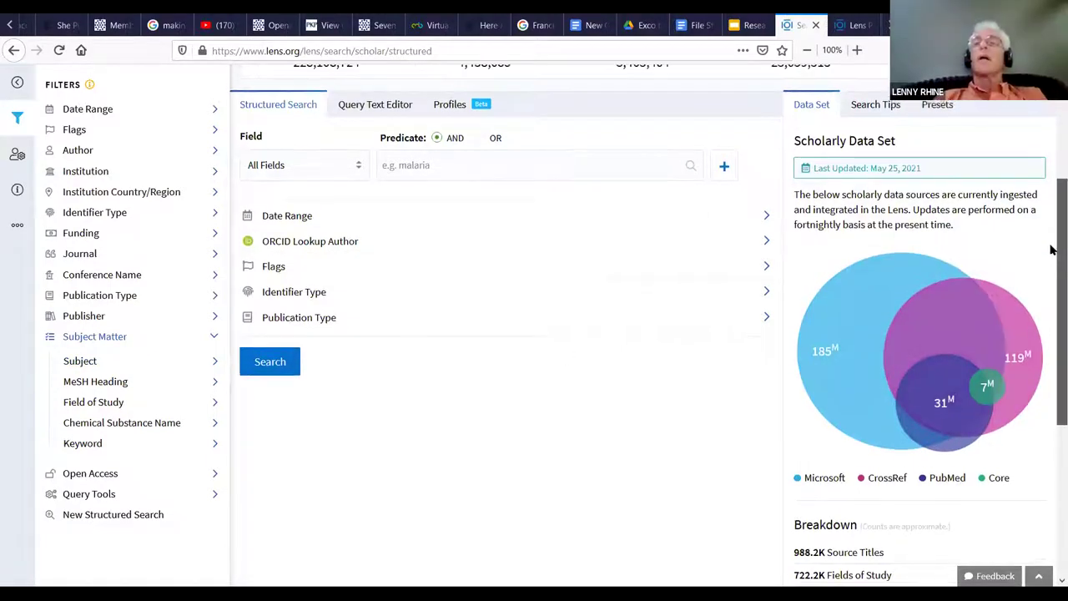
Switch from the scholarly works search to a new patent search.
scroll(1055, 242, up, 3)
scroll(1052, 208, up, 2)
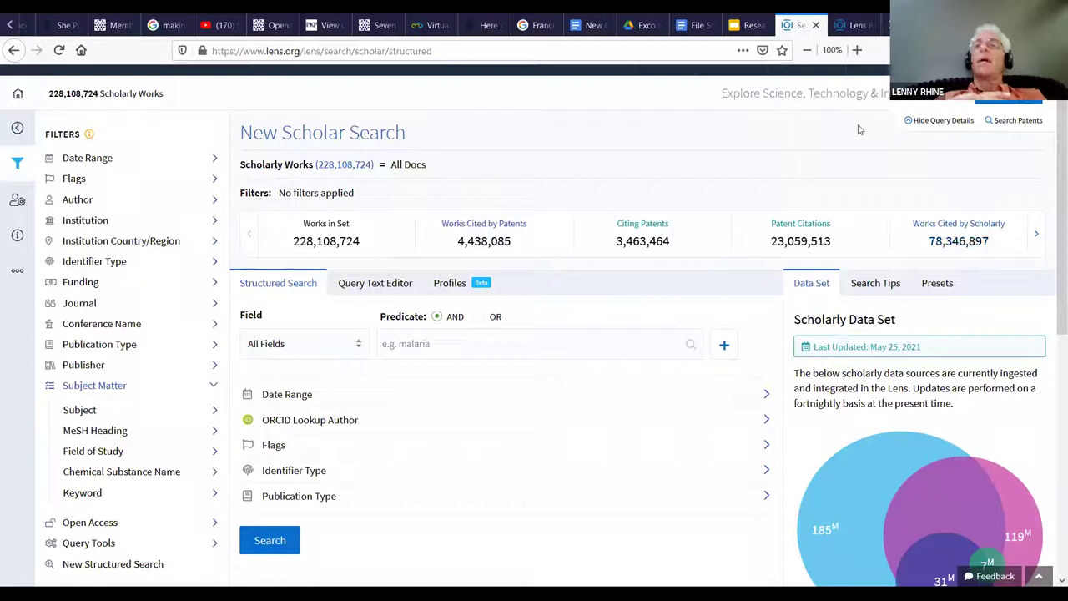
scroll(520, 353, up, 1)
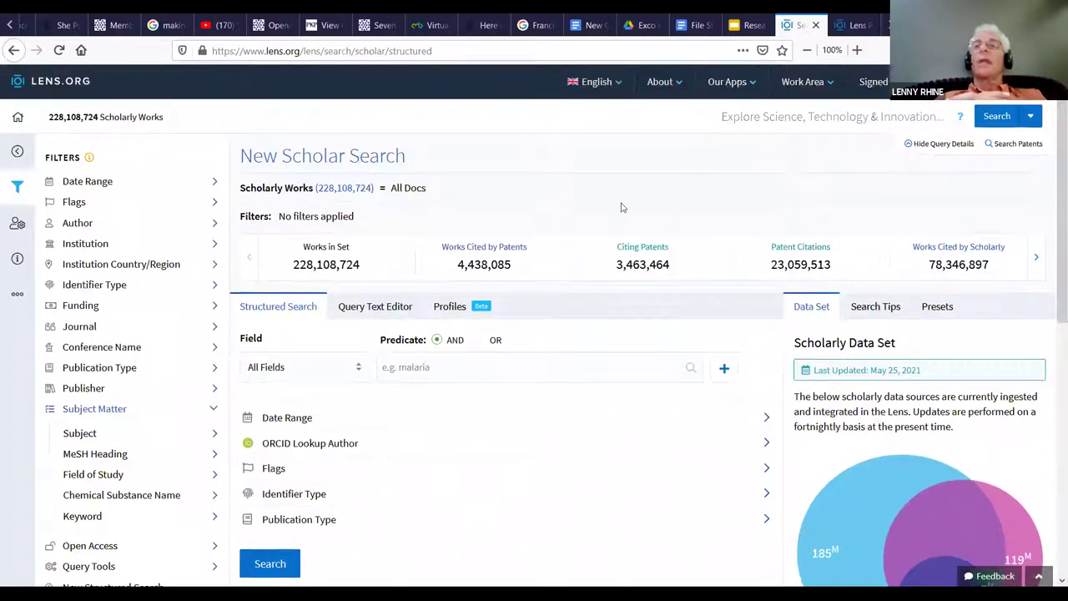
click(727, 82)
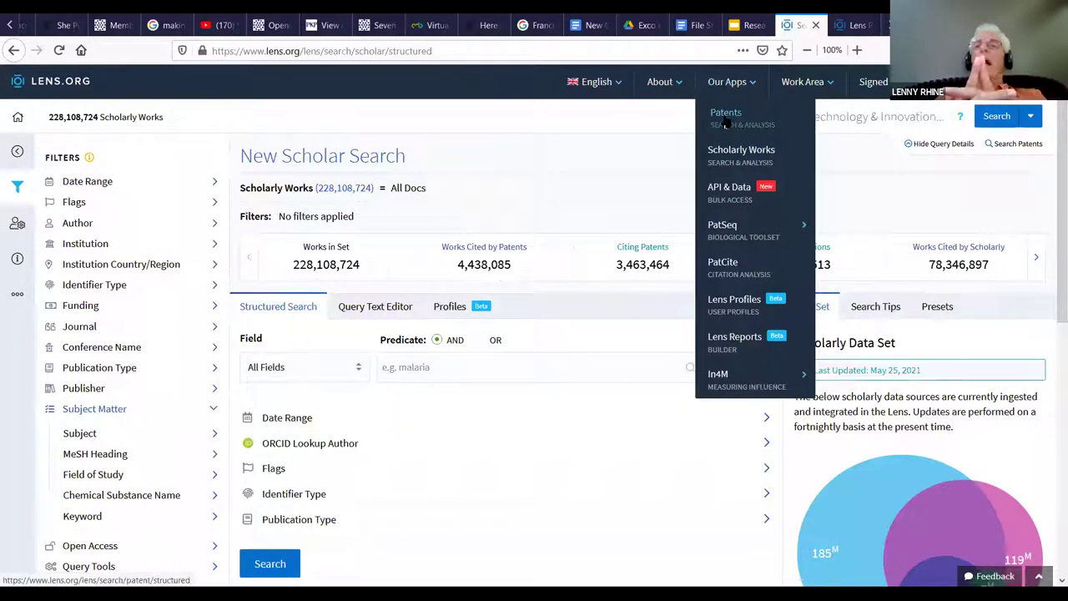
click(726, 121)
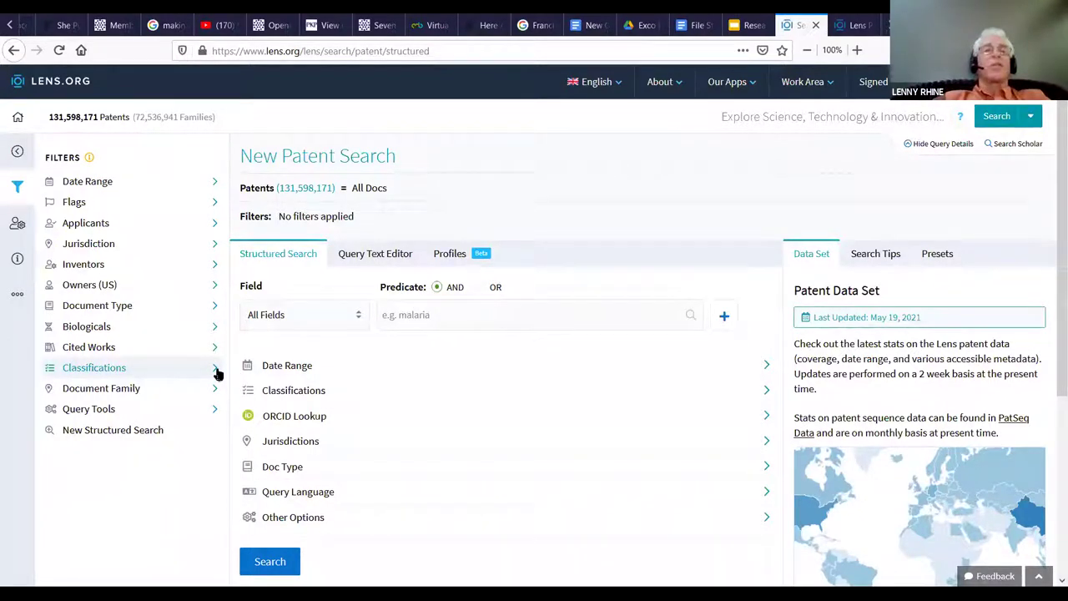
click(731, 81)
click(723, 115)
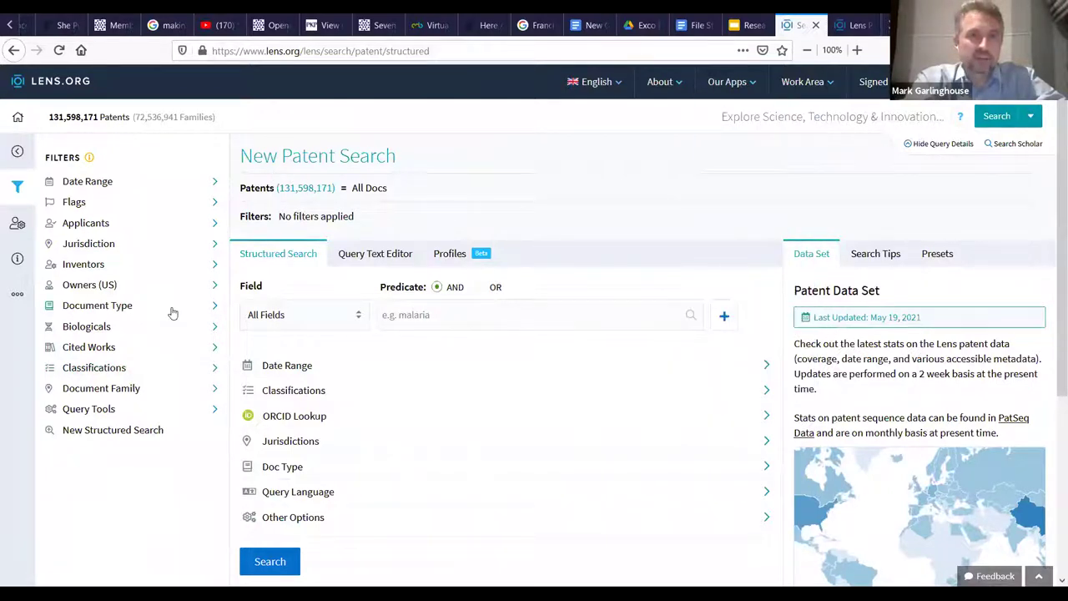
Examine the CPC and IPCR lists in the patent Classifications filter, and collapse the filter.
click(214, 370)
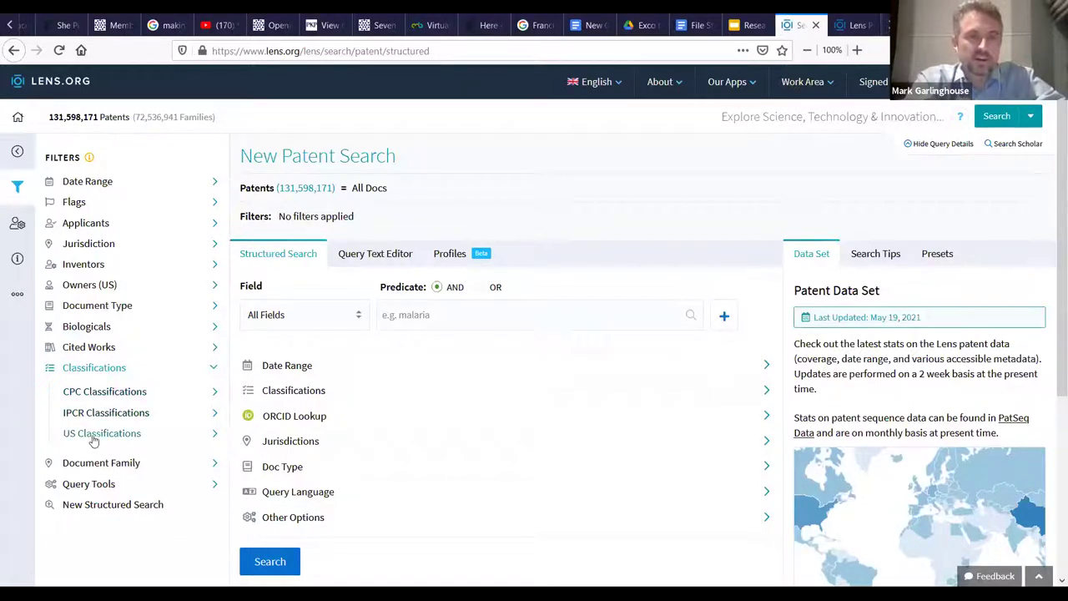
click(213, 394)
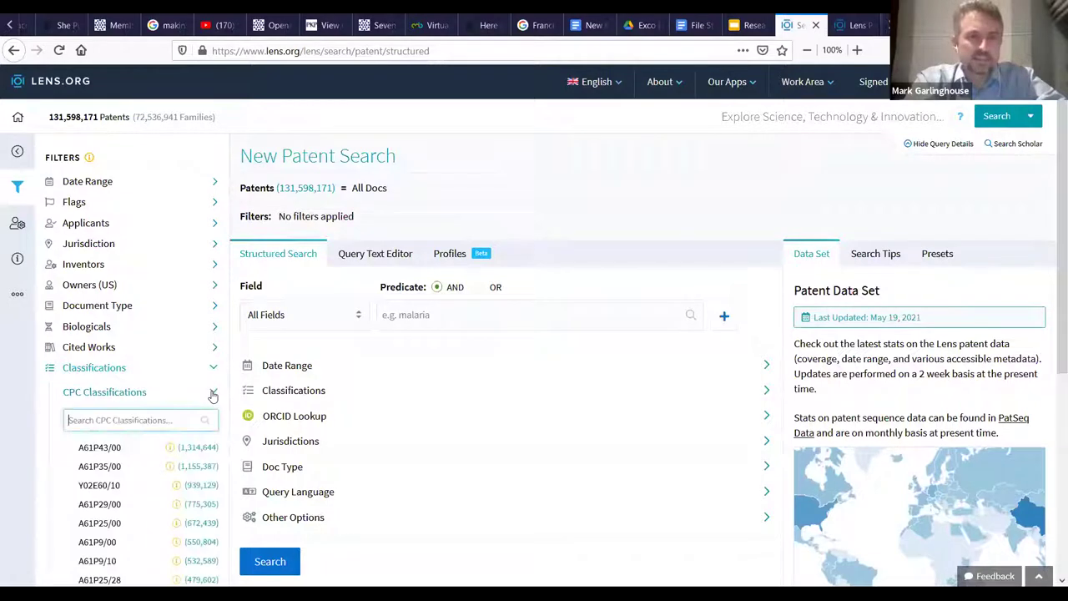
click(213, 394)
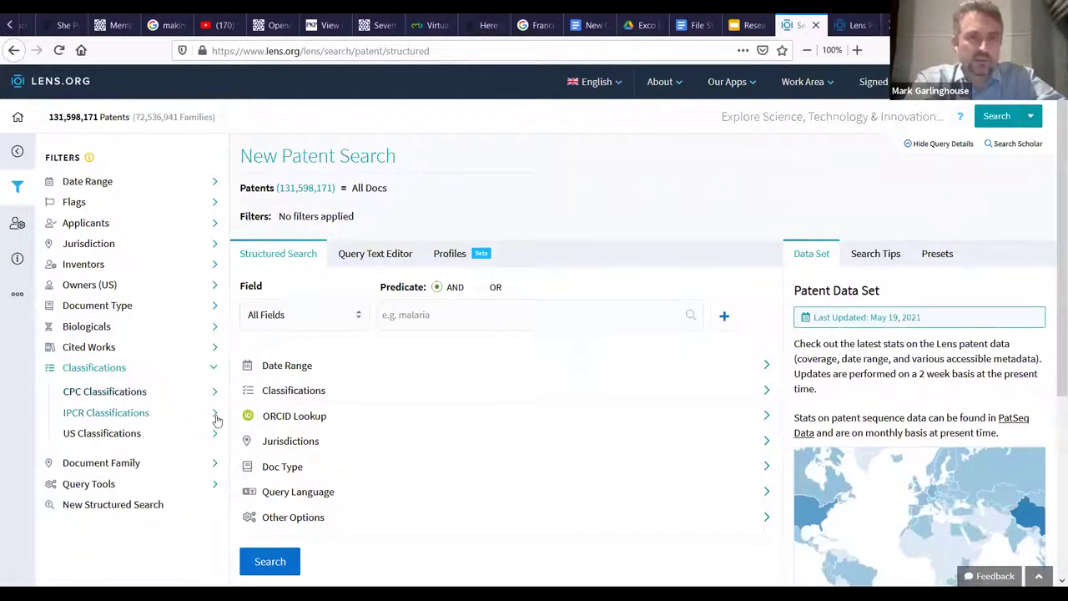
click(214, 416)
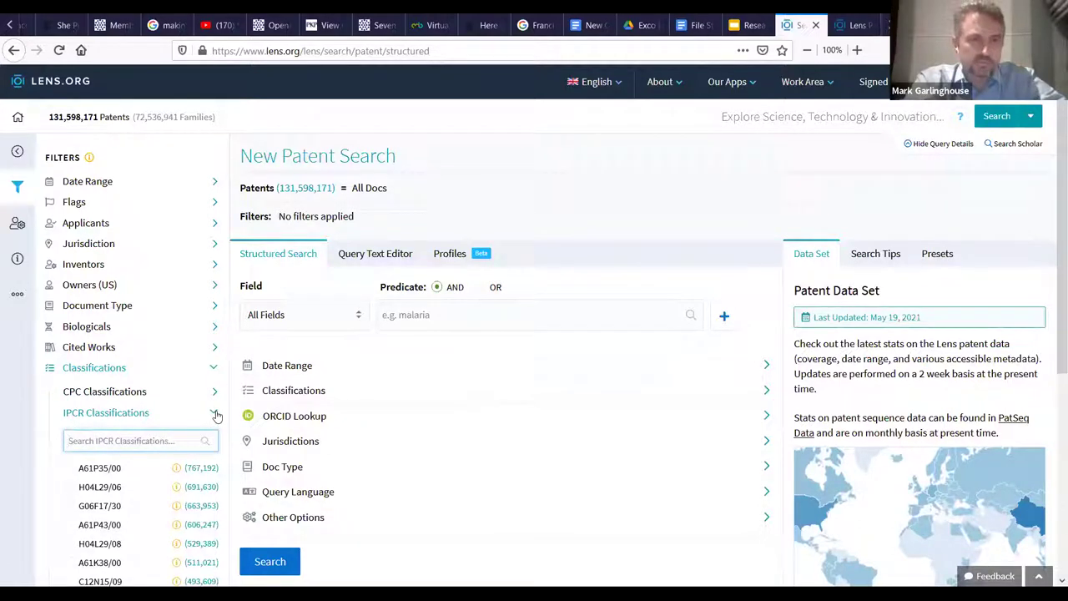
click(215, 416)
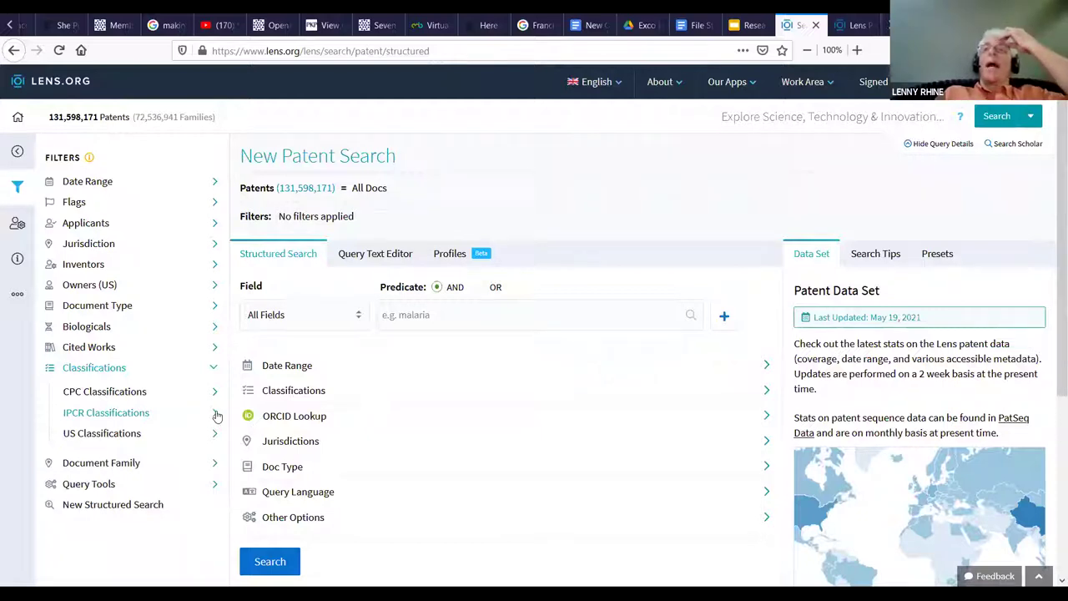
click(215, 368)
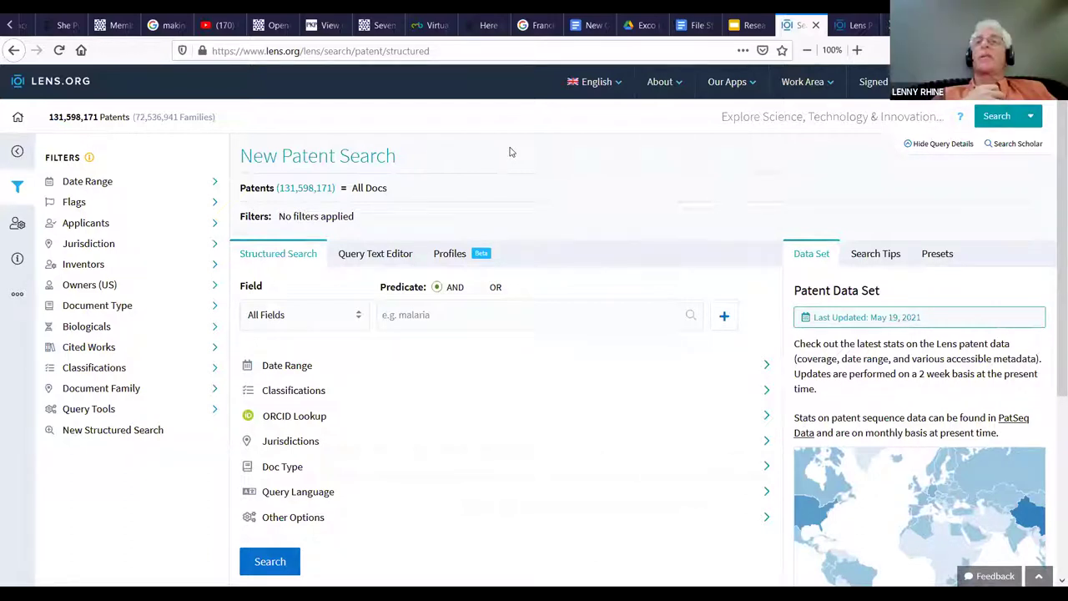
Return to a new scholarly works search and place the cursor in its empty query field.
click(728, 81)
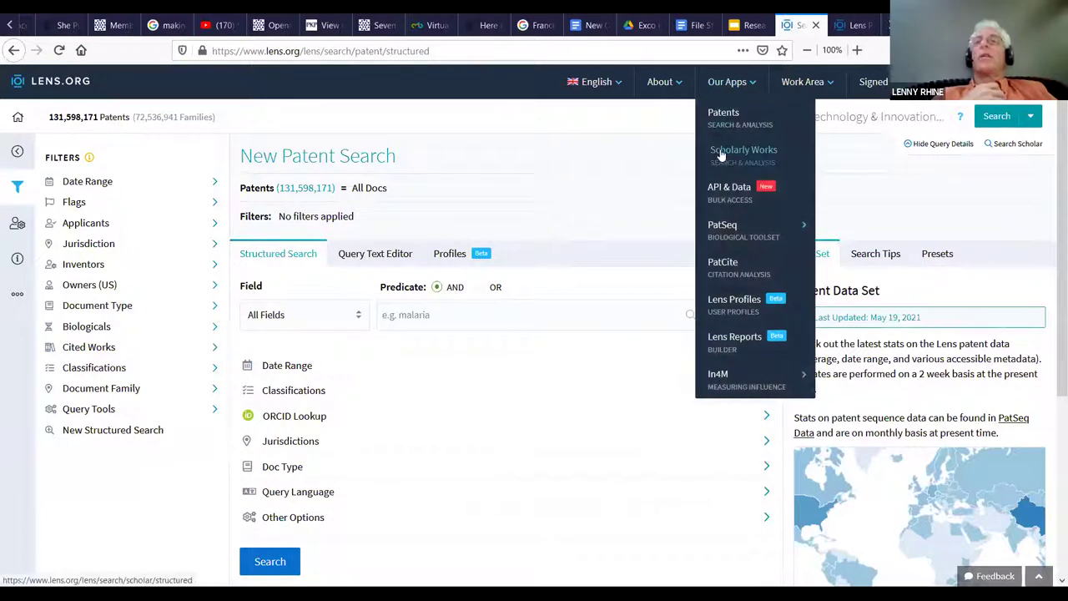
click(721, 154)
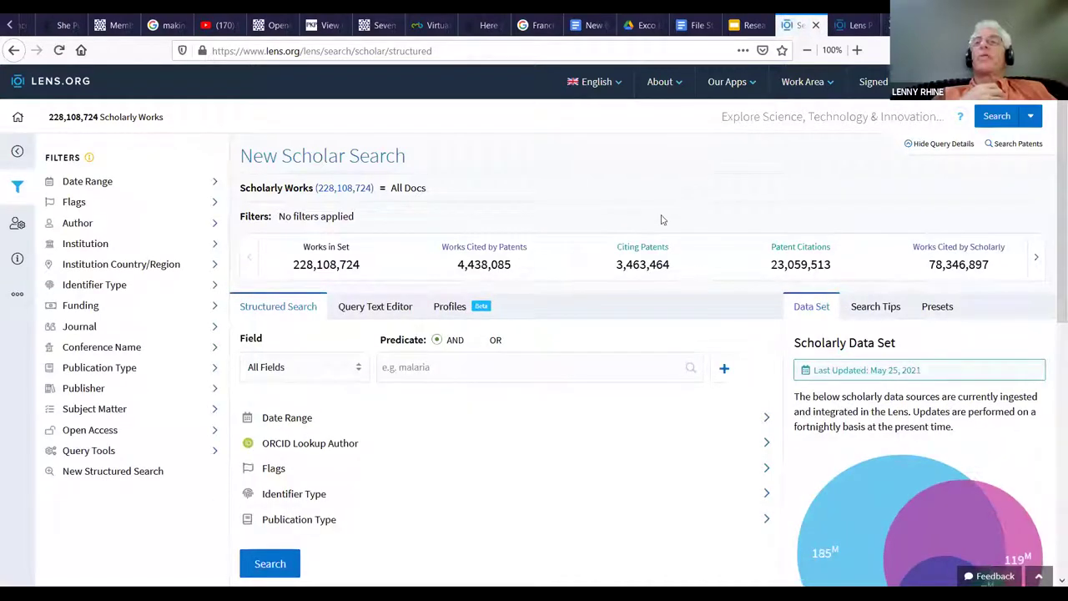
click(446, 368)
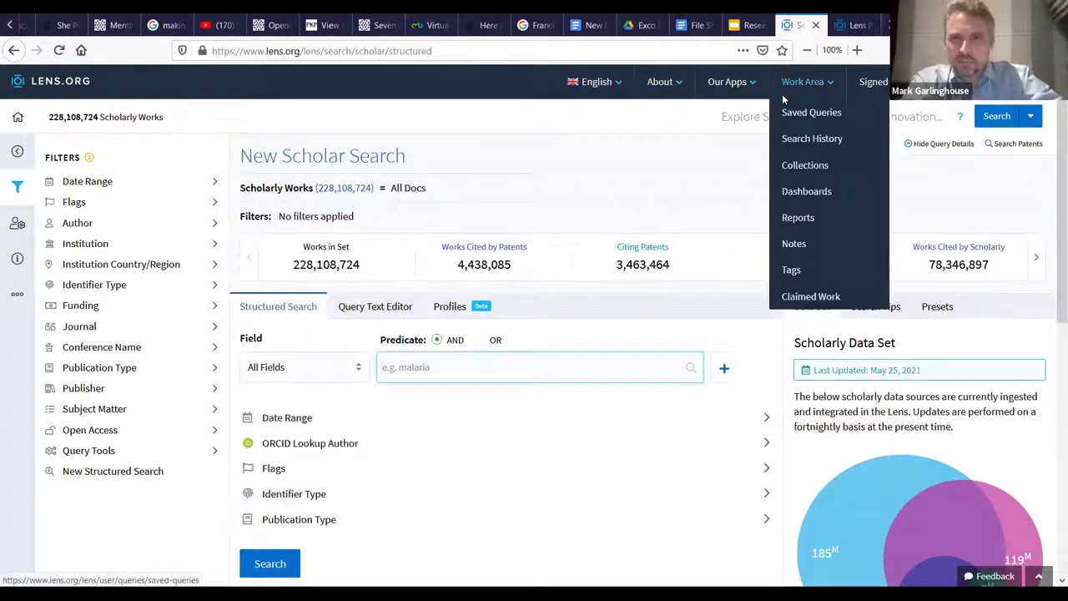
mouse_move(683, 101)
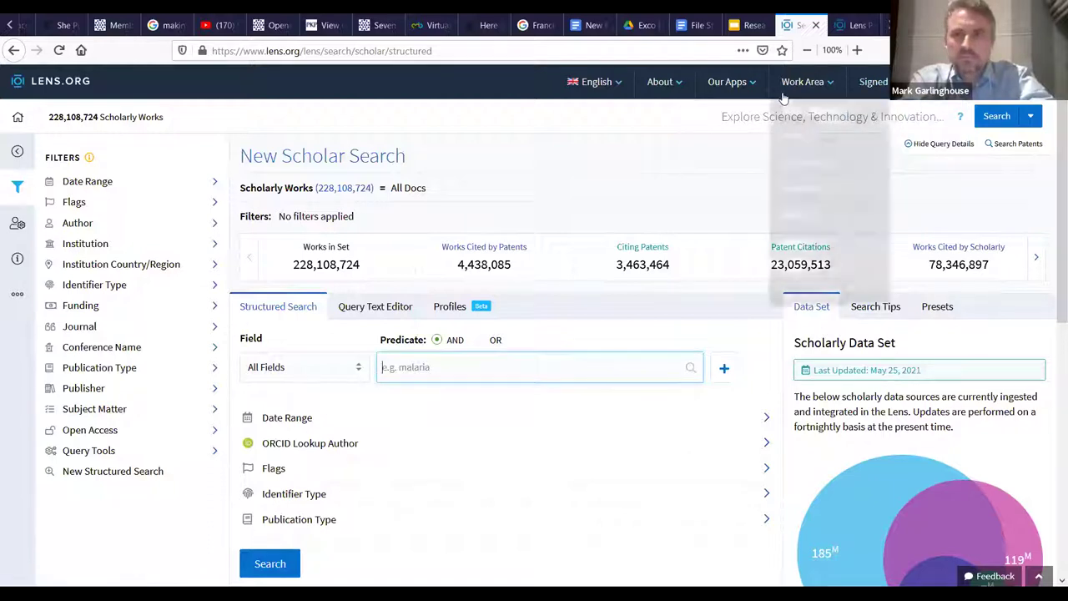
mouse_move(727, 82)
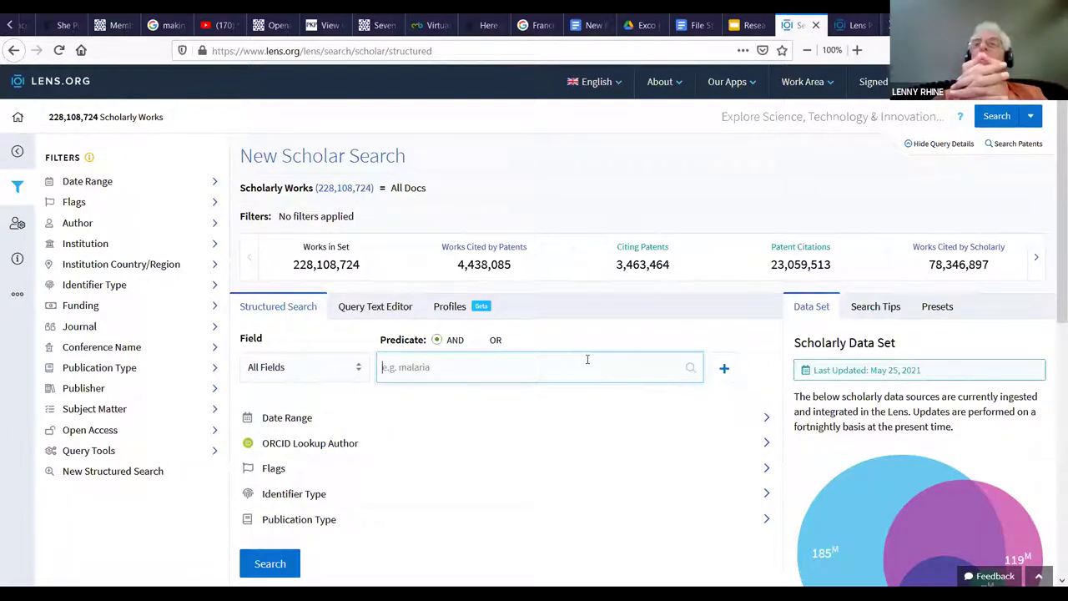
click(644, 82)
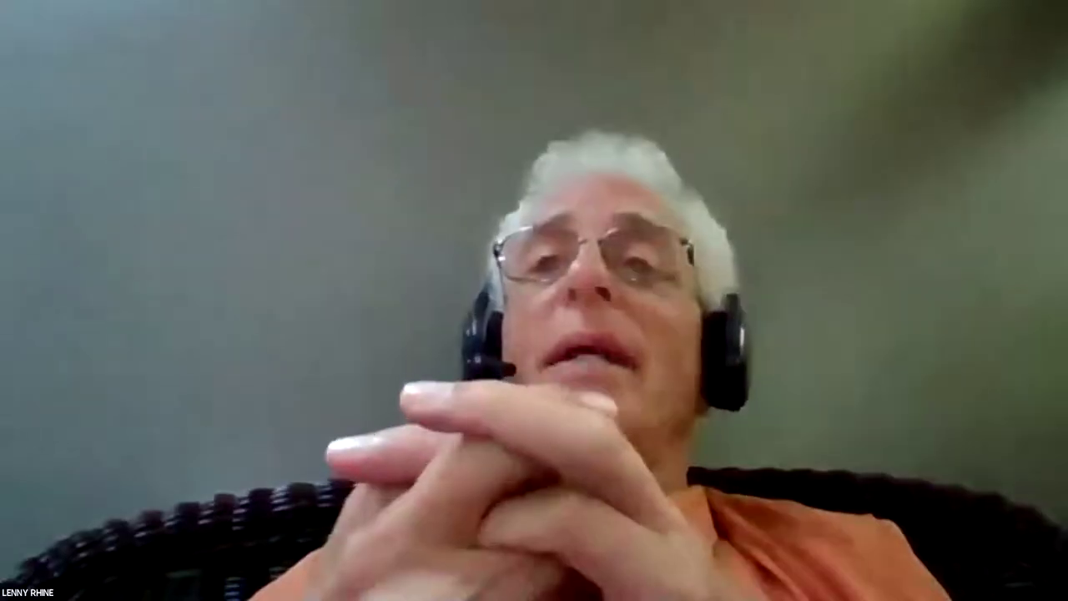